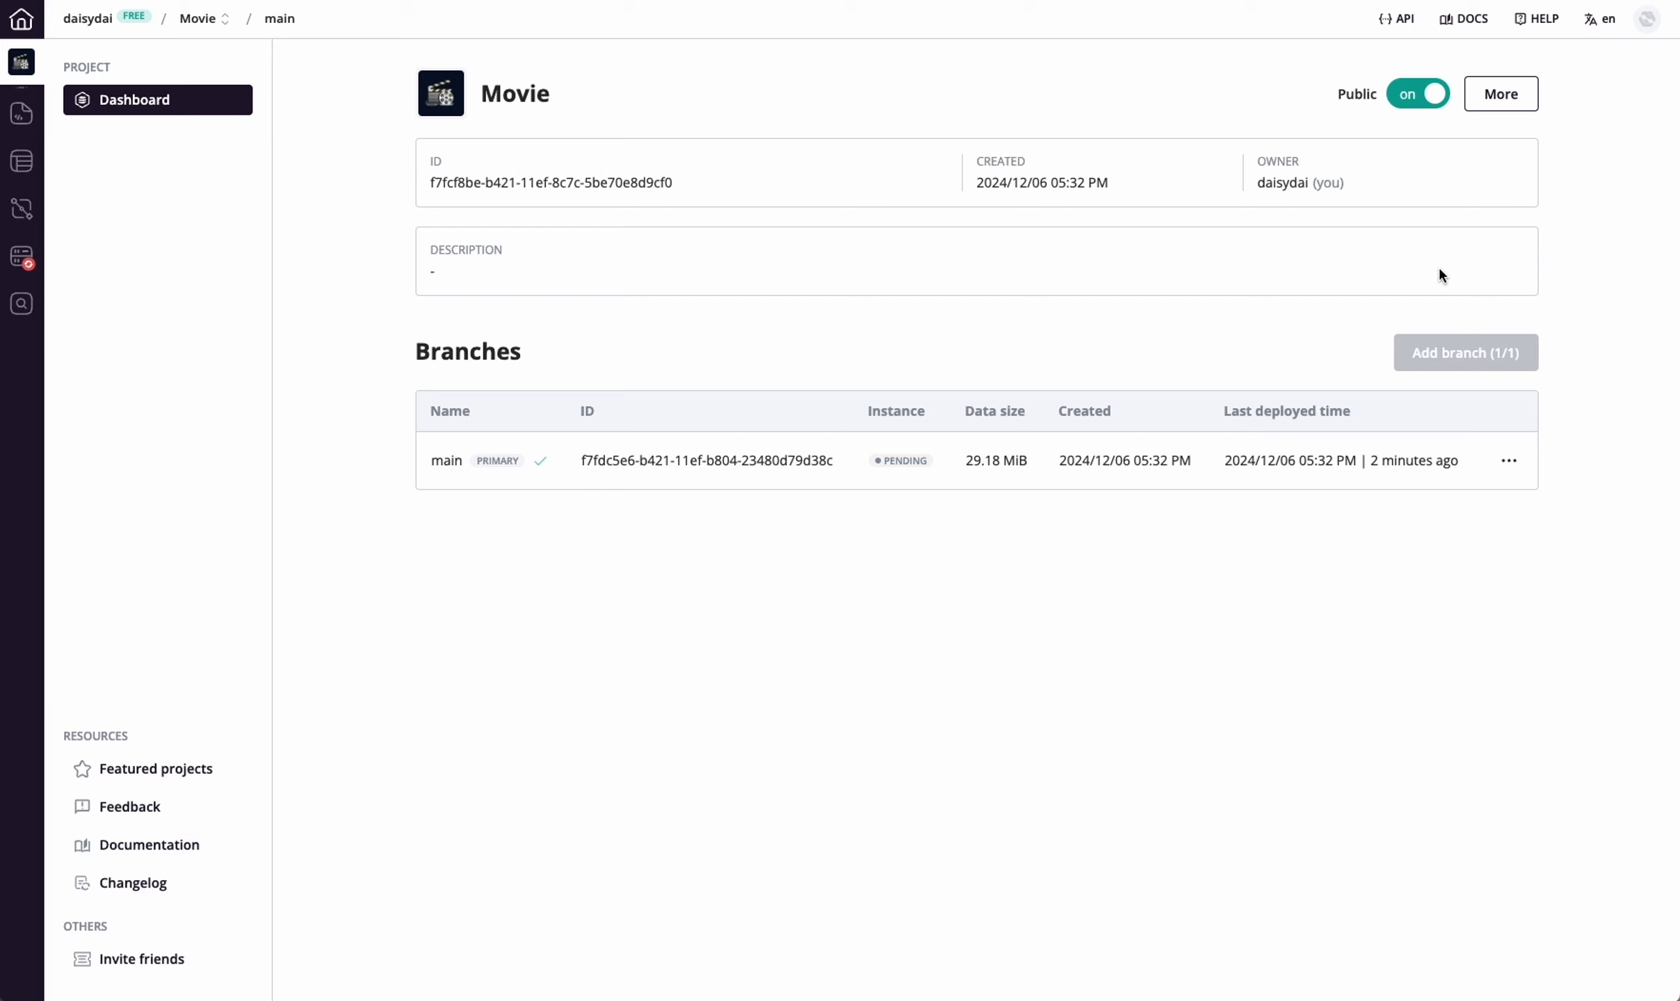
Switch the interface language to Chinese and back to English
left_click(1597, 21)
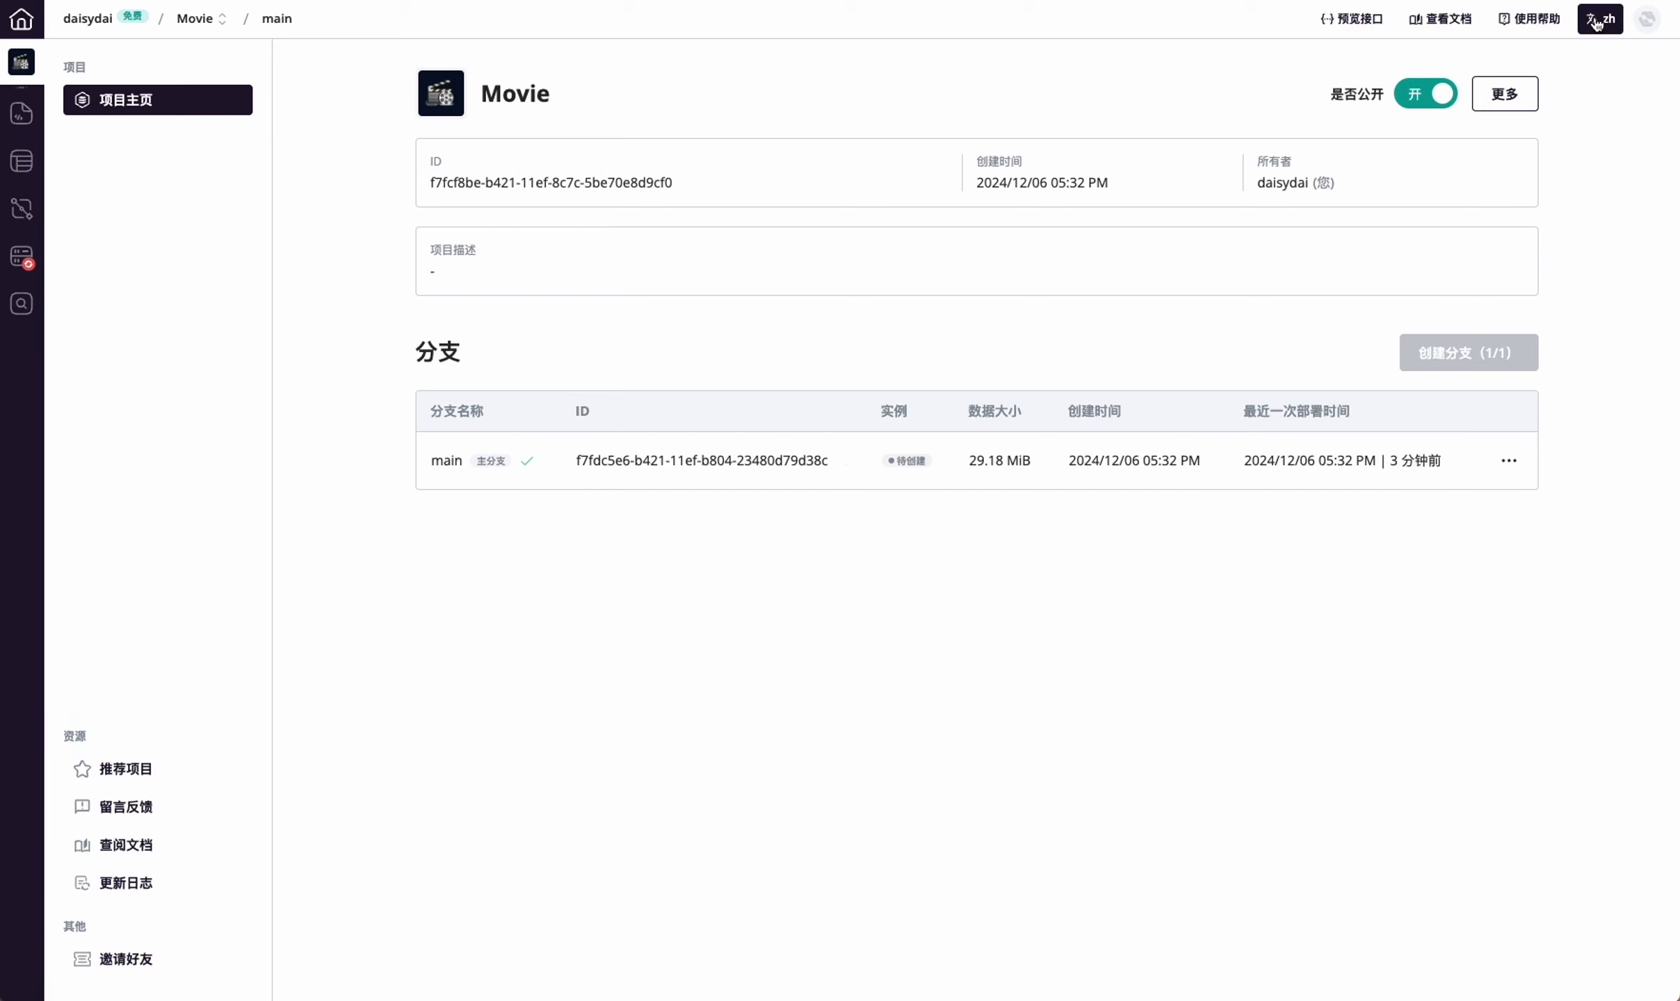
left_click(1597, 21)
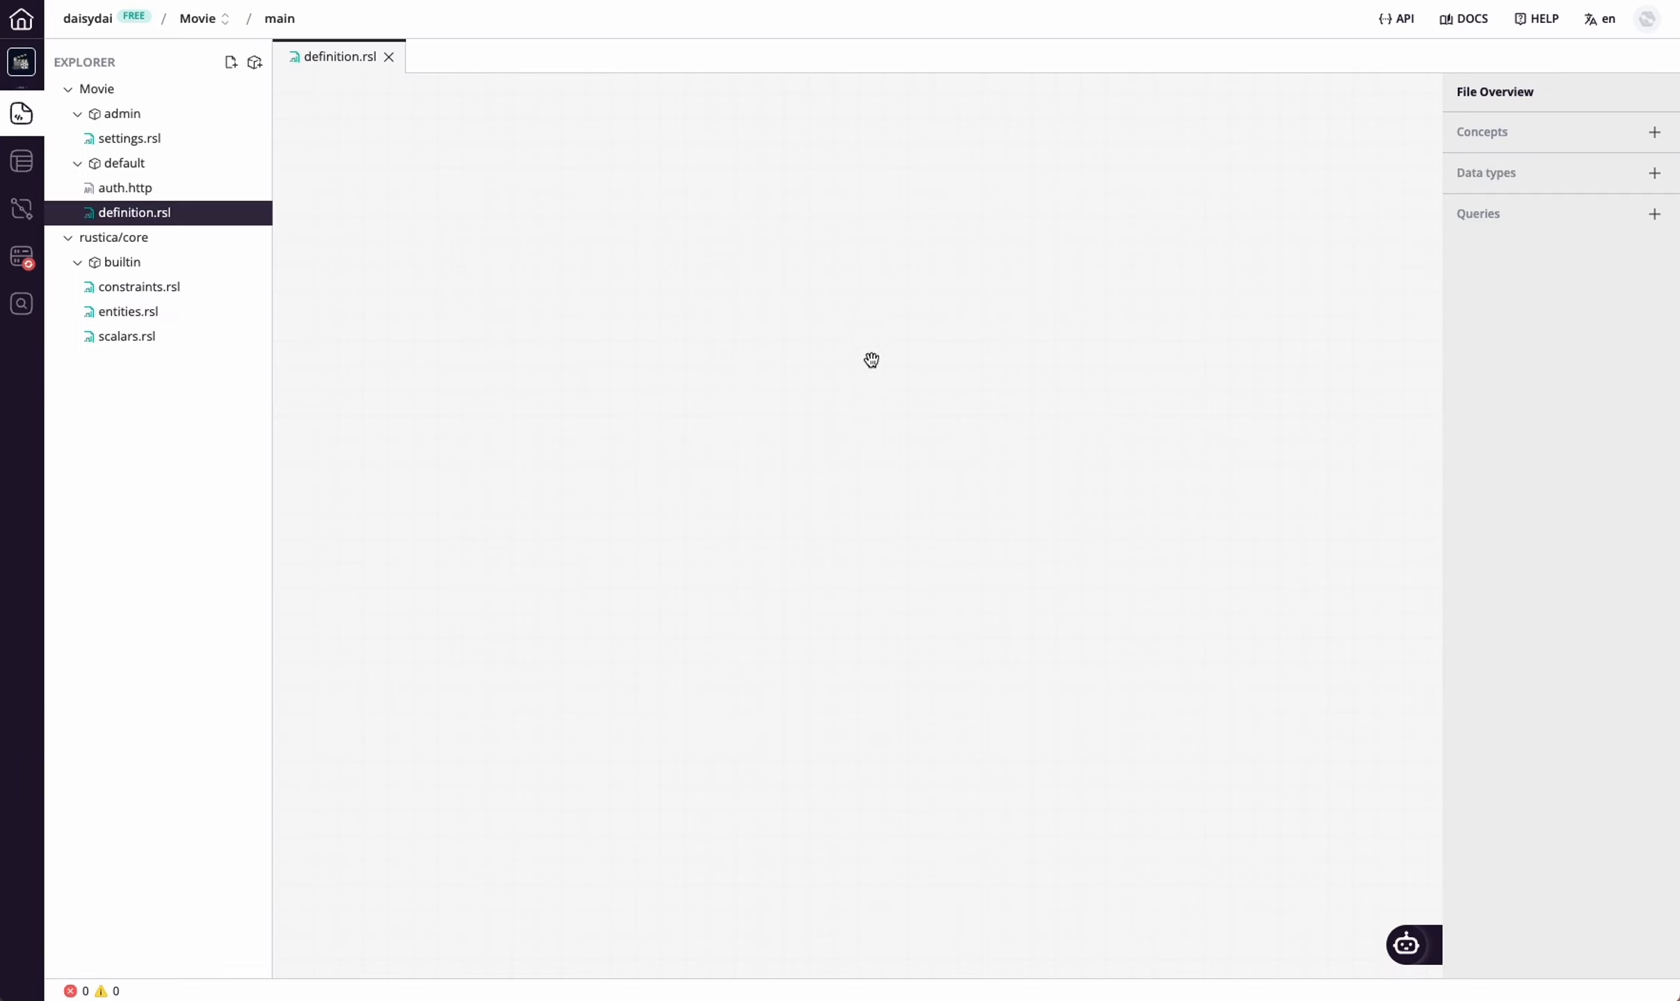
Create a concept named Director in the default module of definition.rsl
right_click(809, 340)
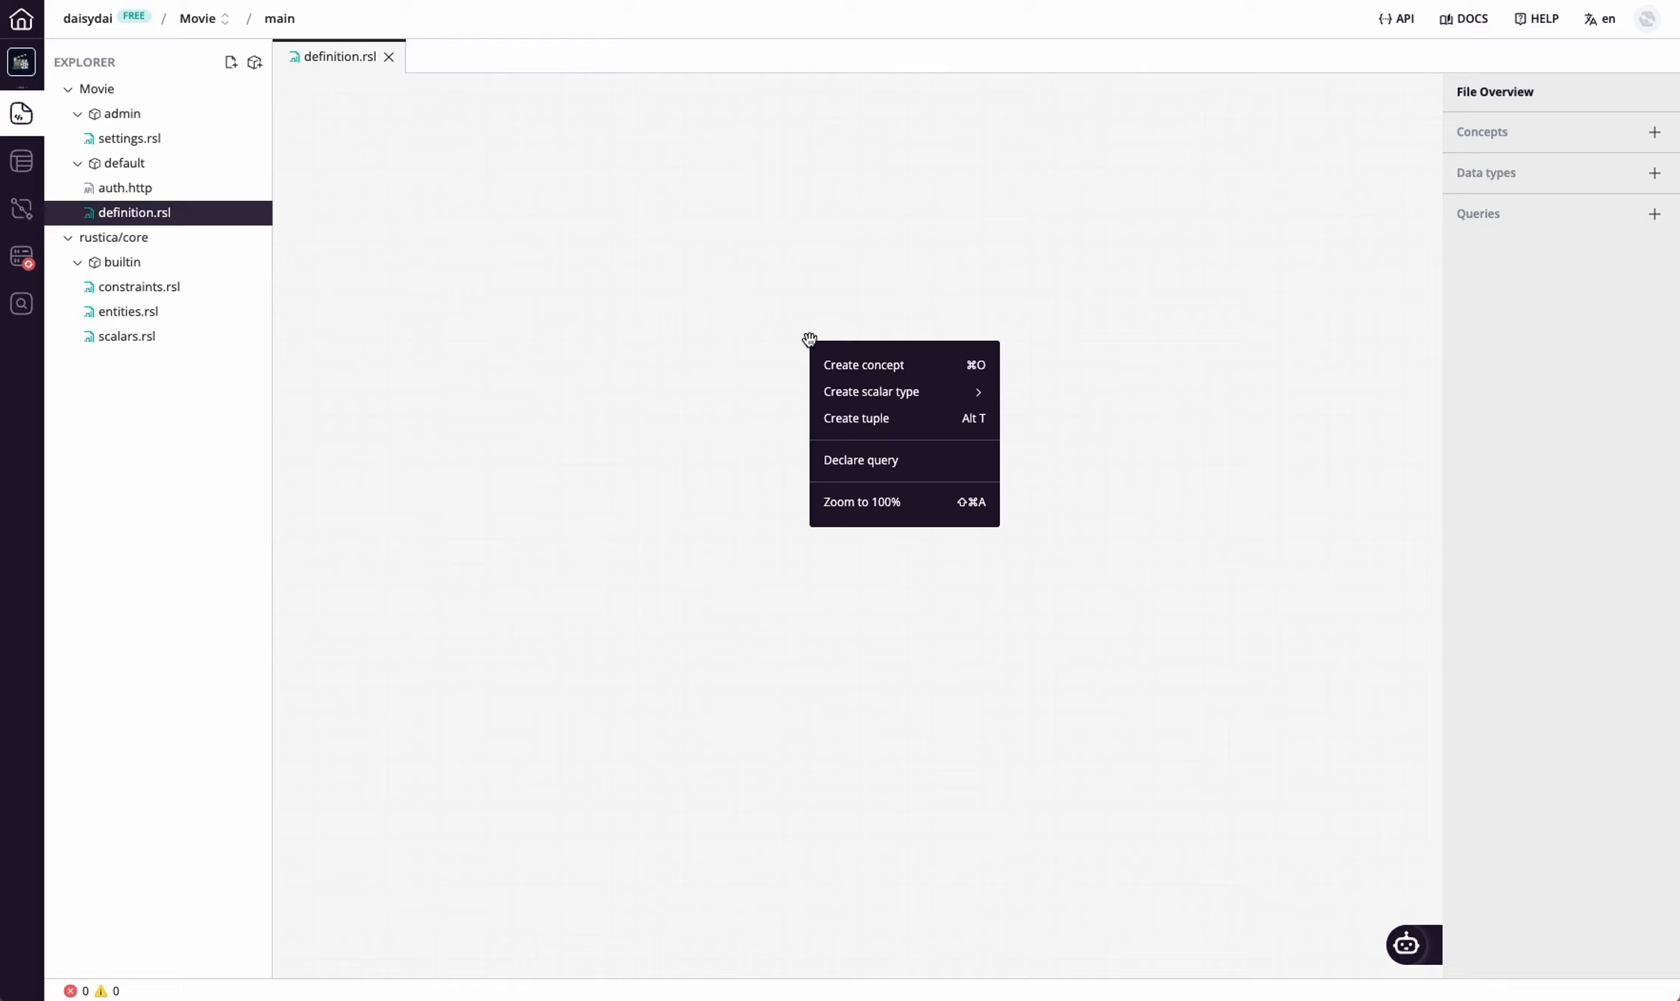
left_click(922, 369)
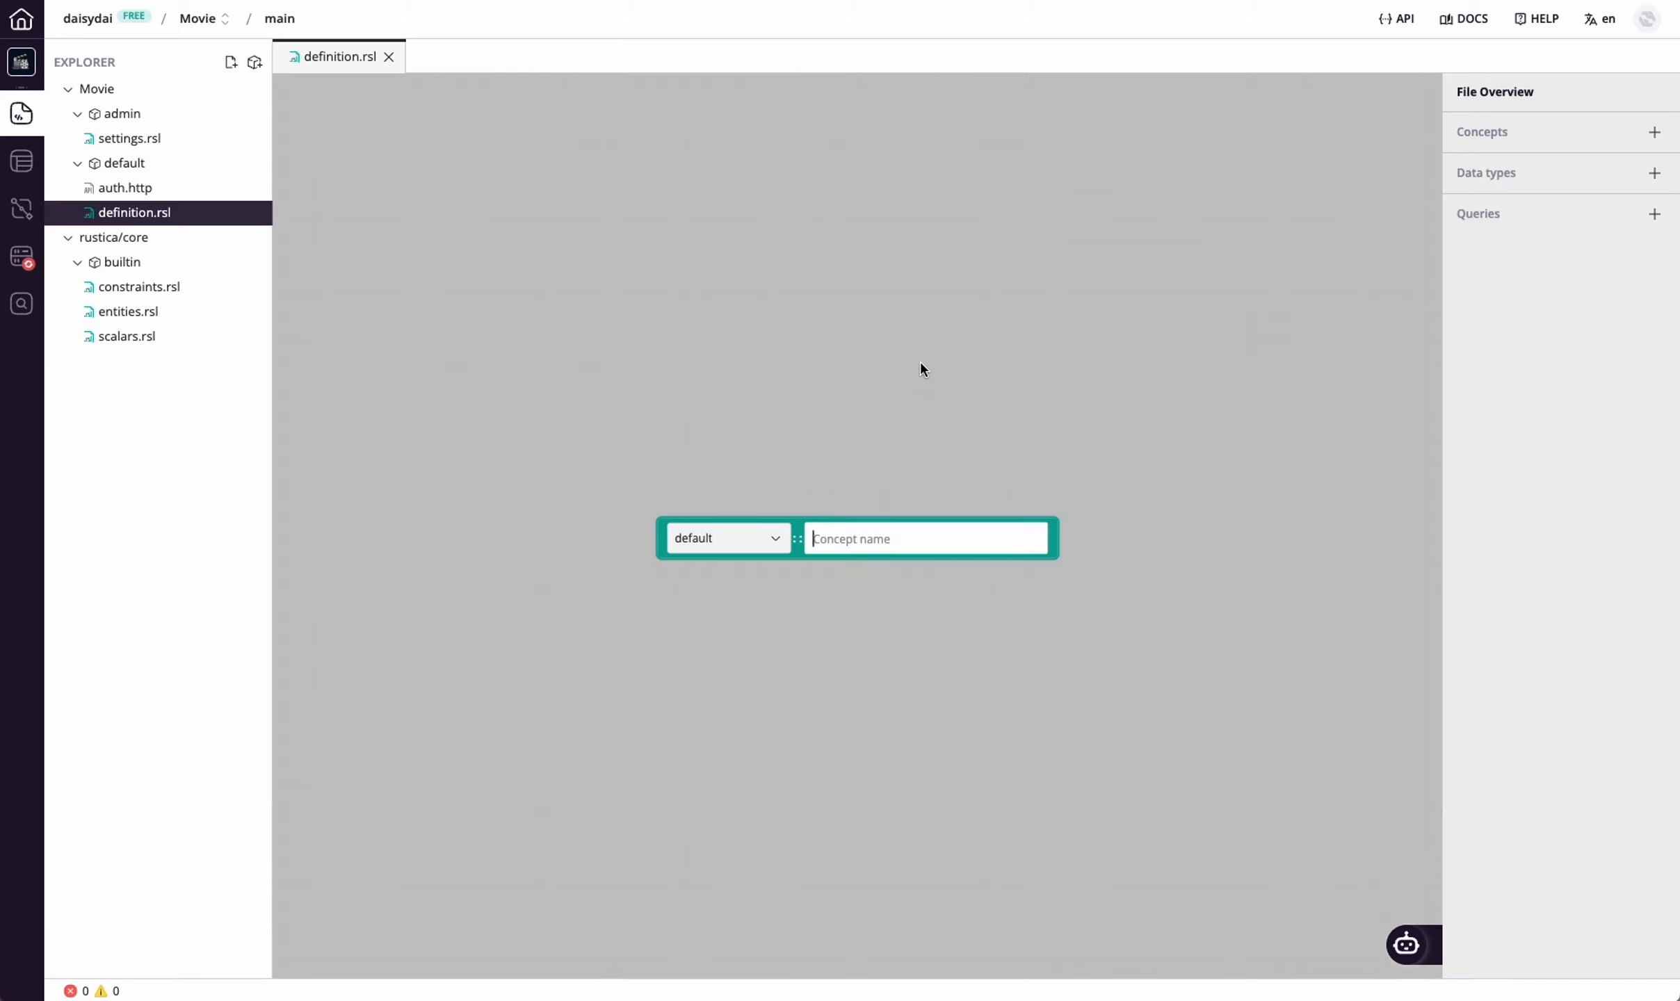
type("Director")
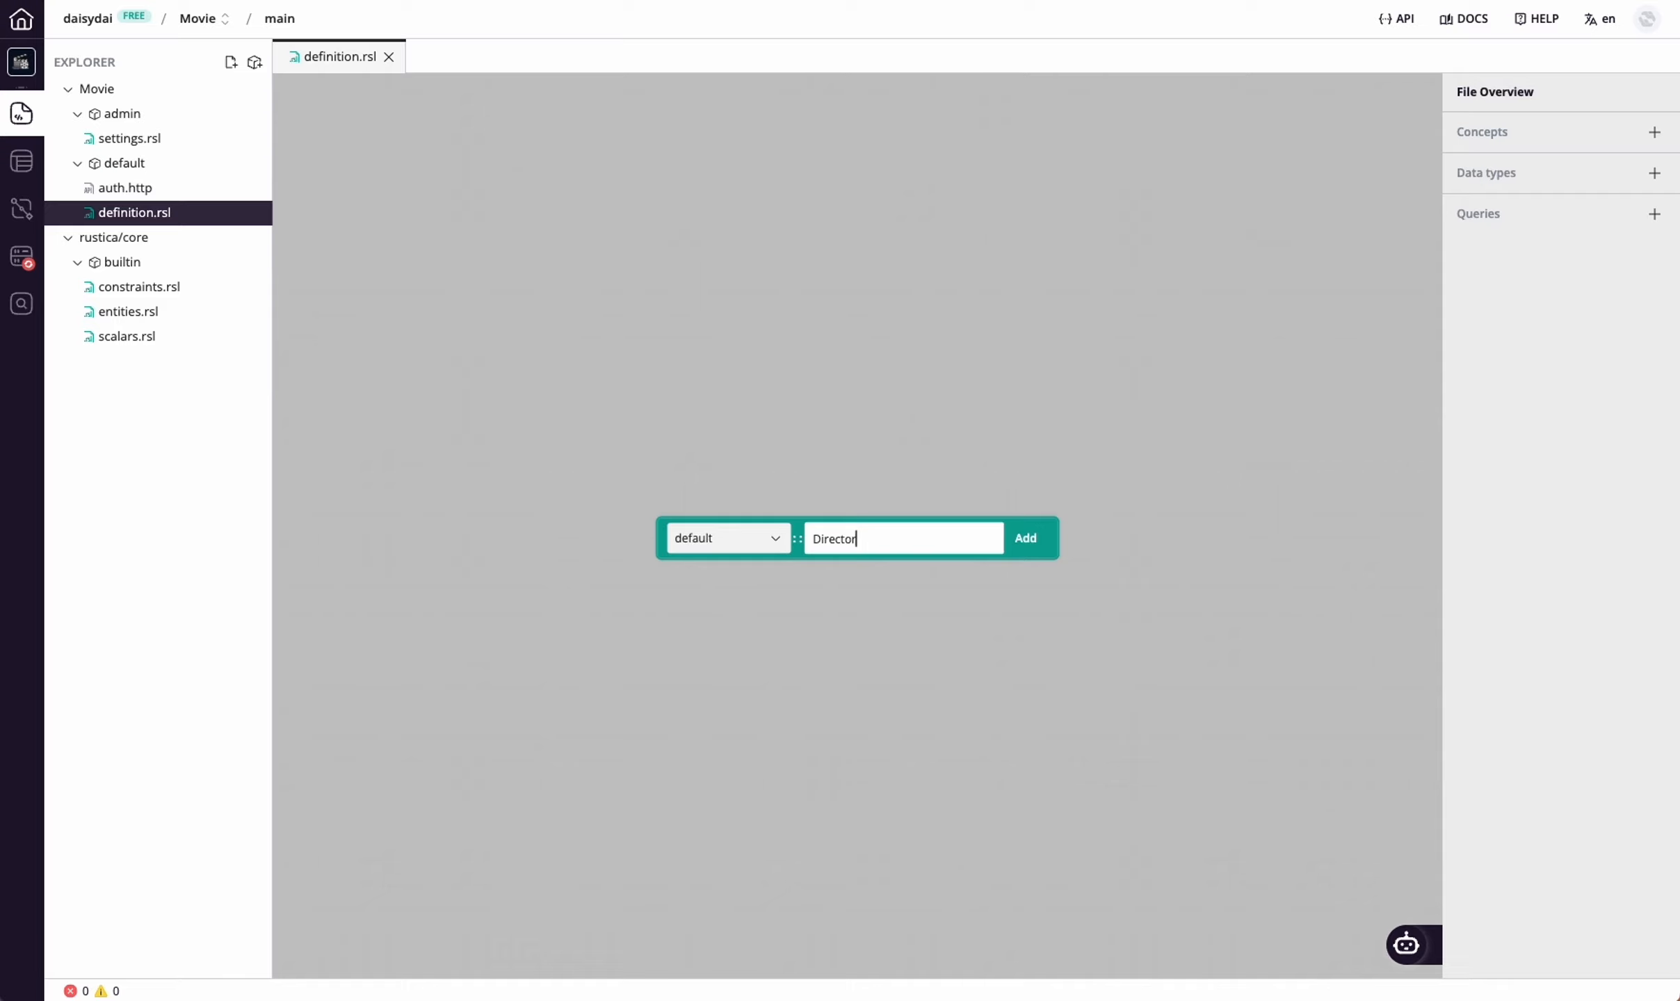
key("Return")
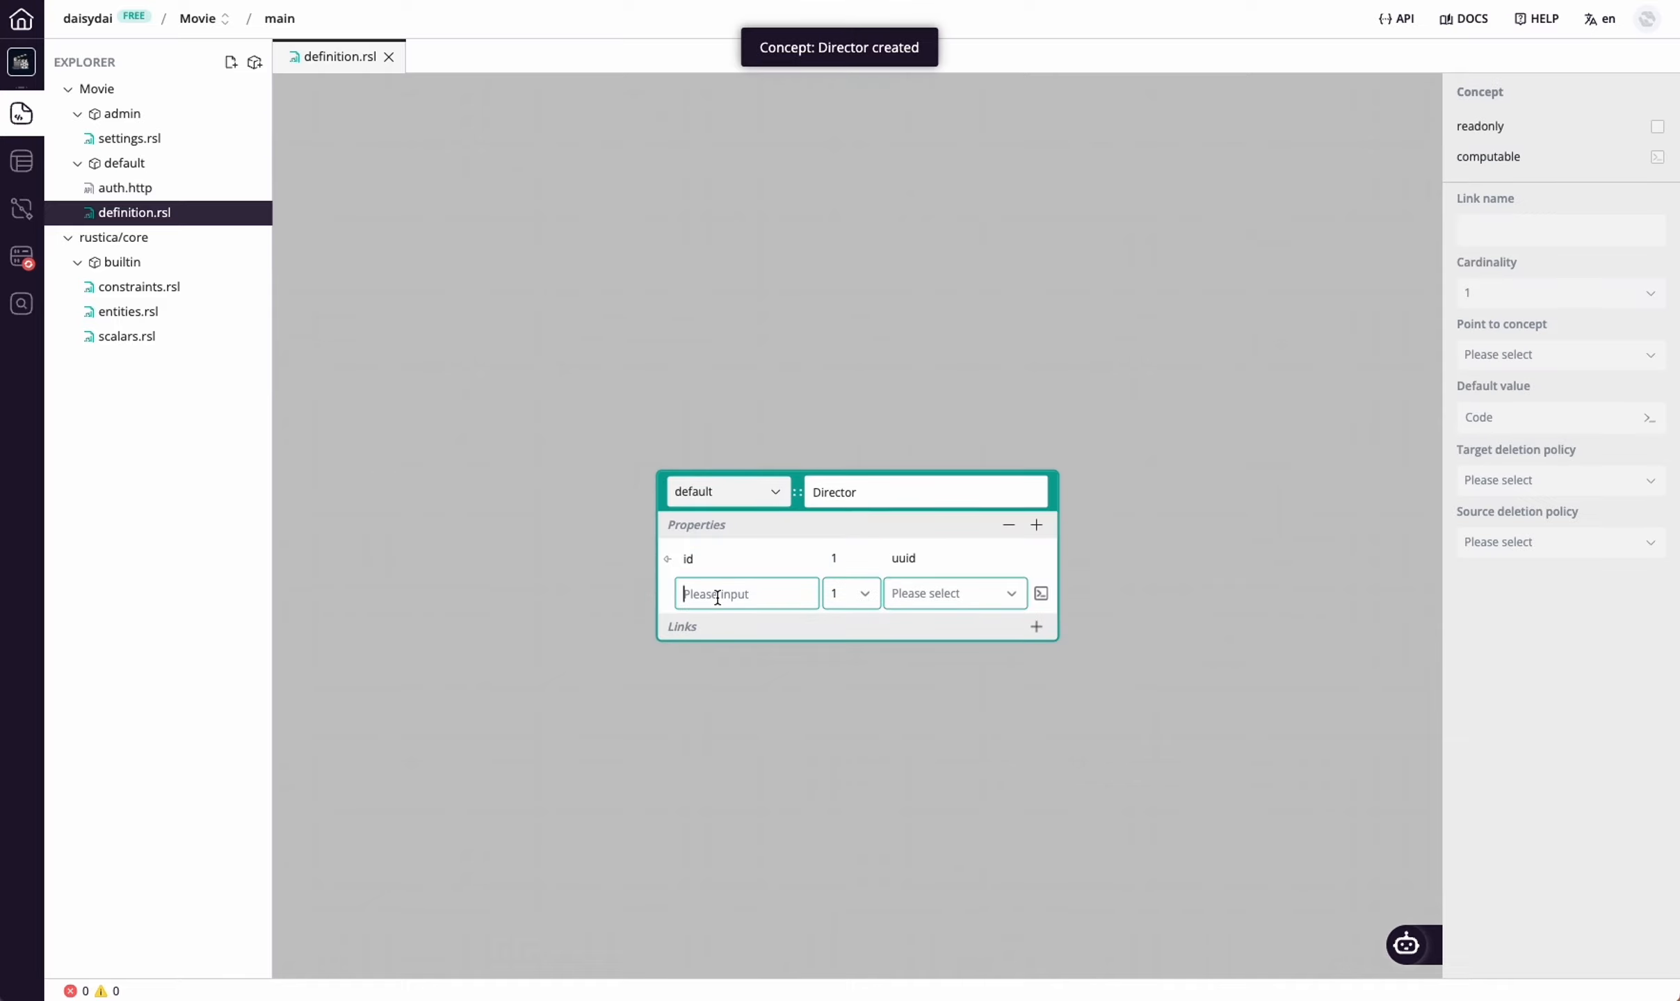
Add a first_name property of type string to the Director concept
type("first_name")
left_click(929, 593)
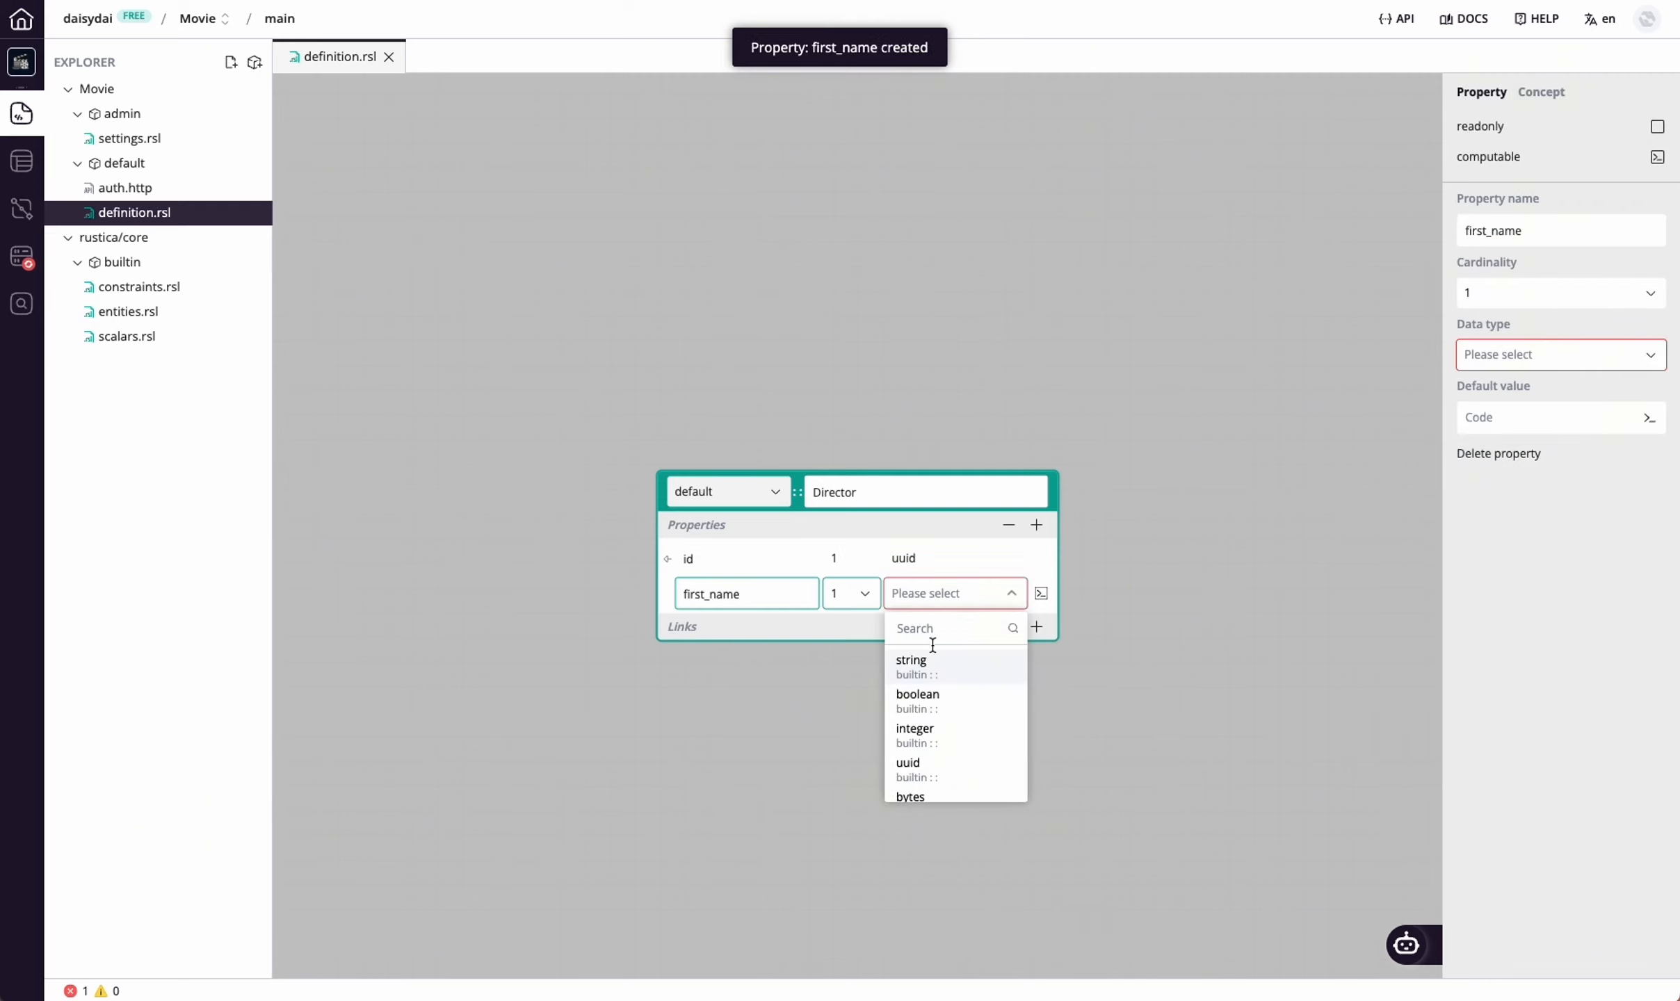
left_click(913, 662)
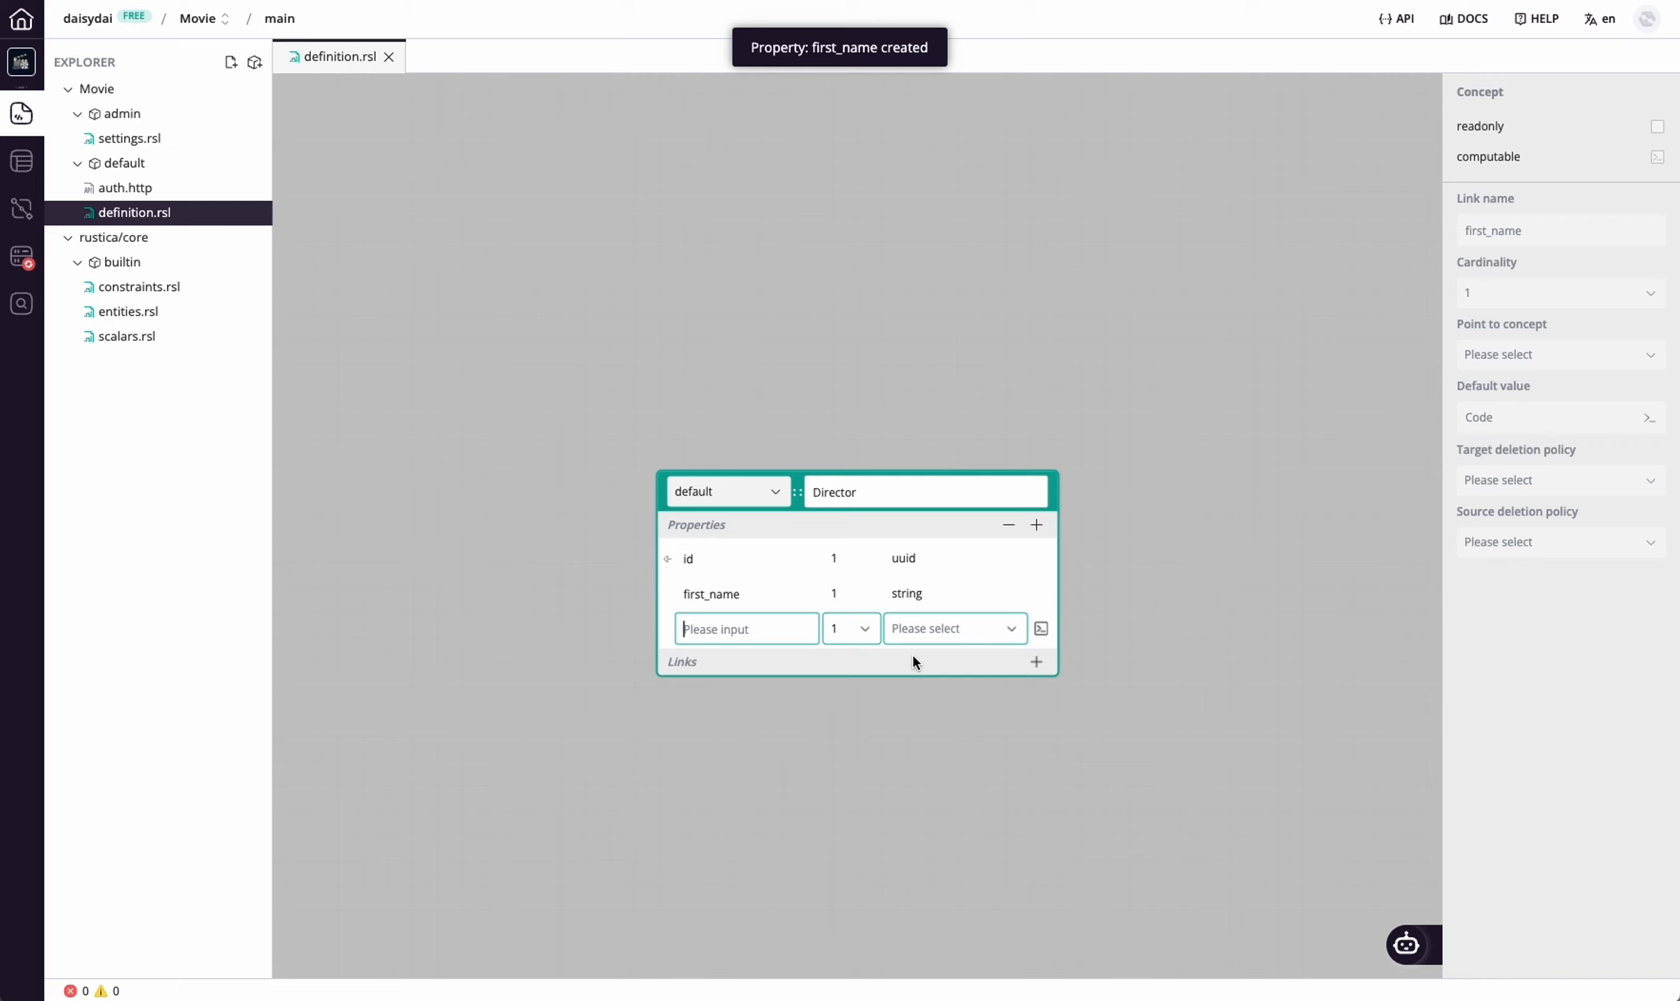
Add a last_name property to Director with cardinality 0/1 and type string
type("last_name")
left_click(850, 630)
left_click(847, 699)
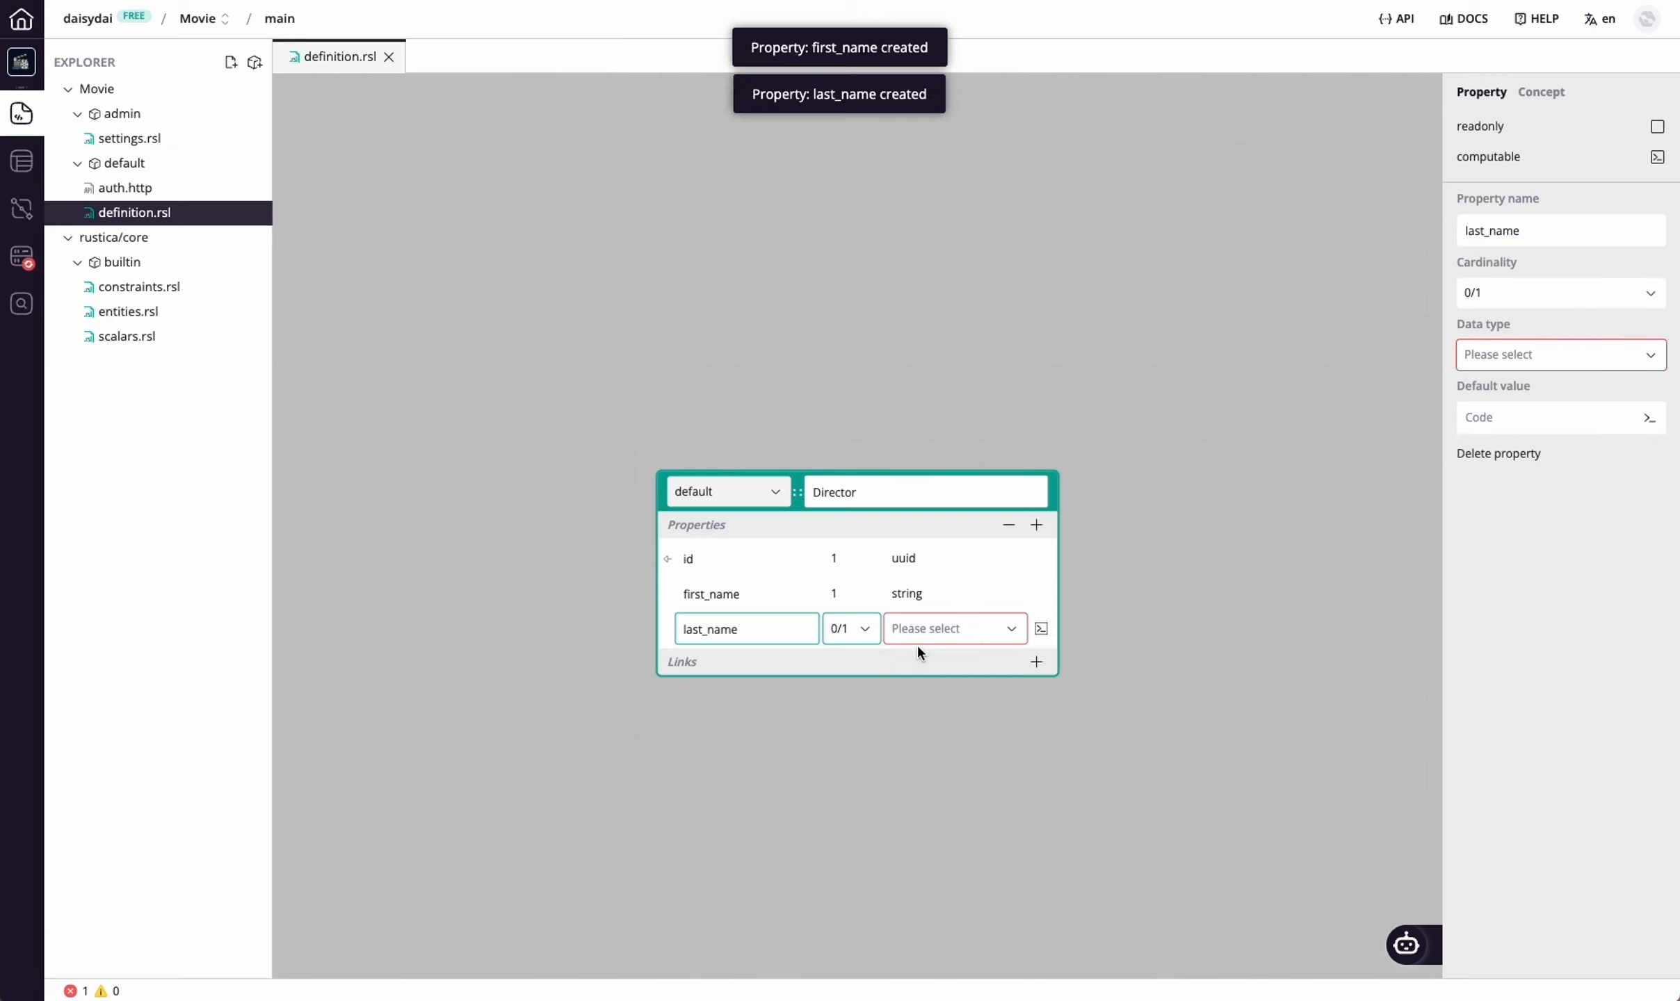
left_click(918, 631)
left_click(928, 698)
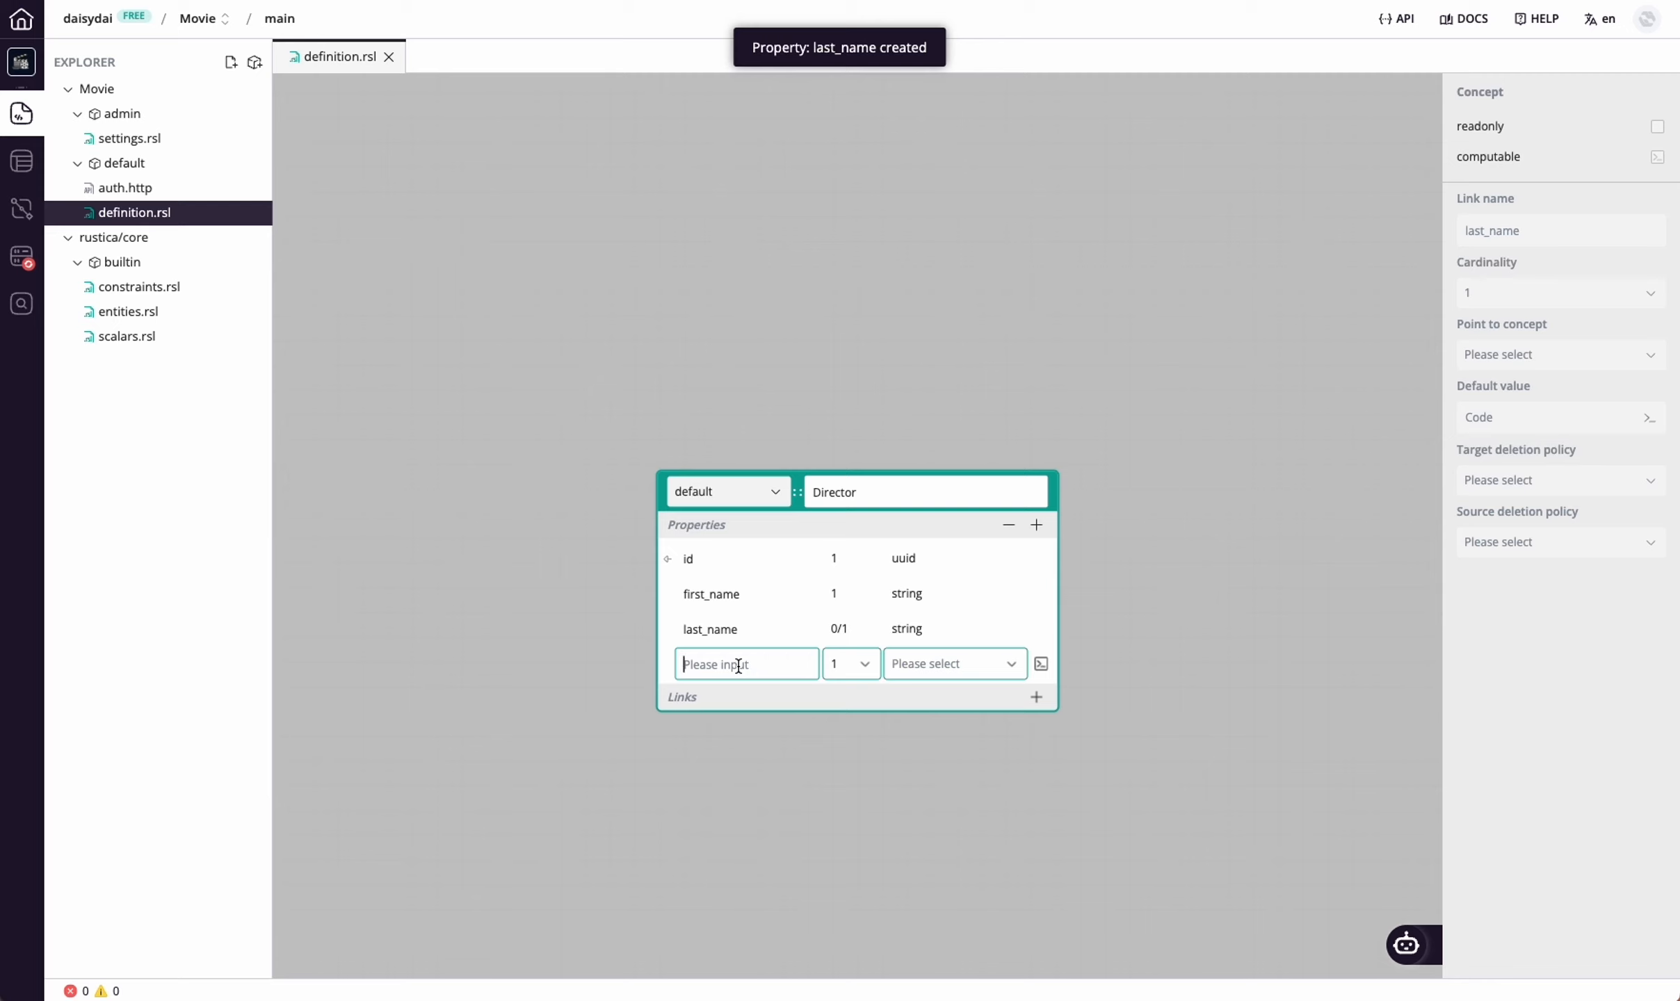
Add a country property to Director with cardinality 1..n and type string
type("country")
left_click(862, 669)
left_click(853, 773)
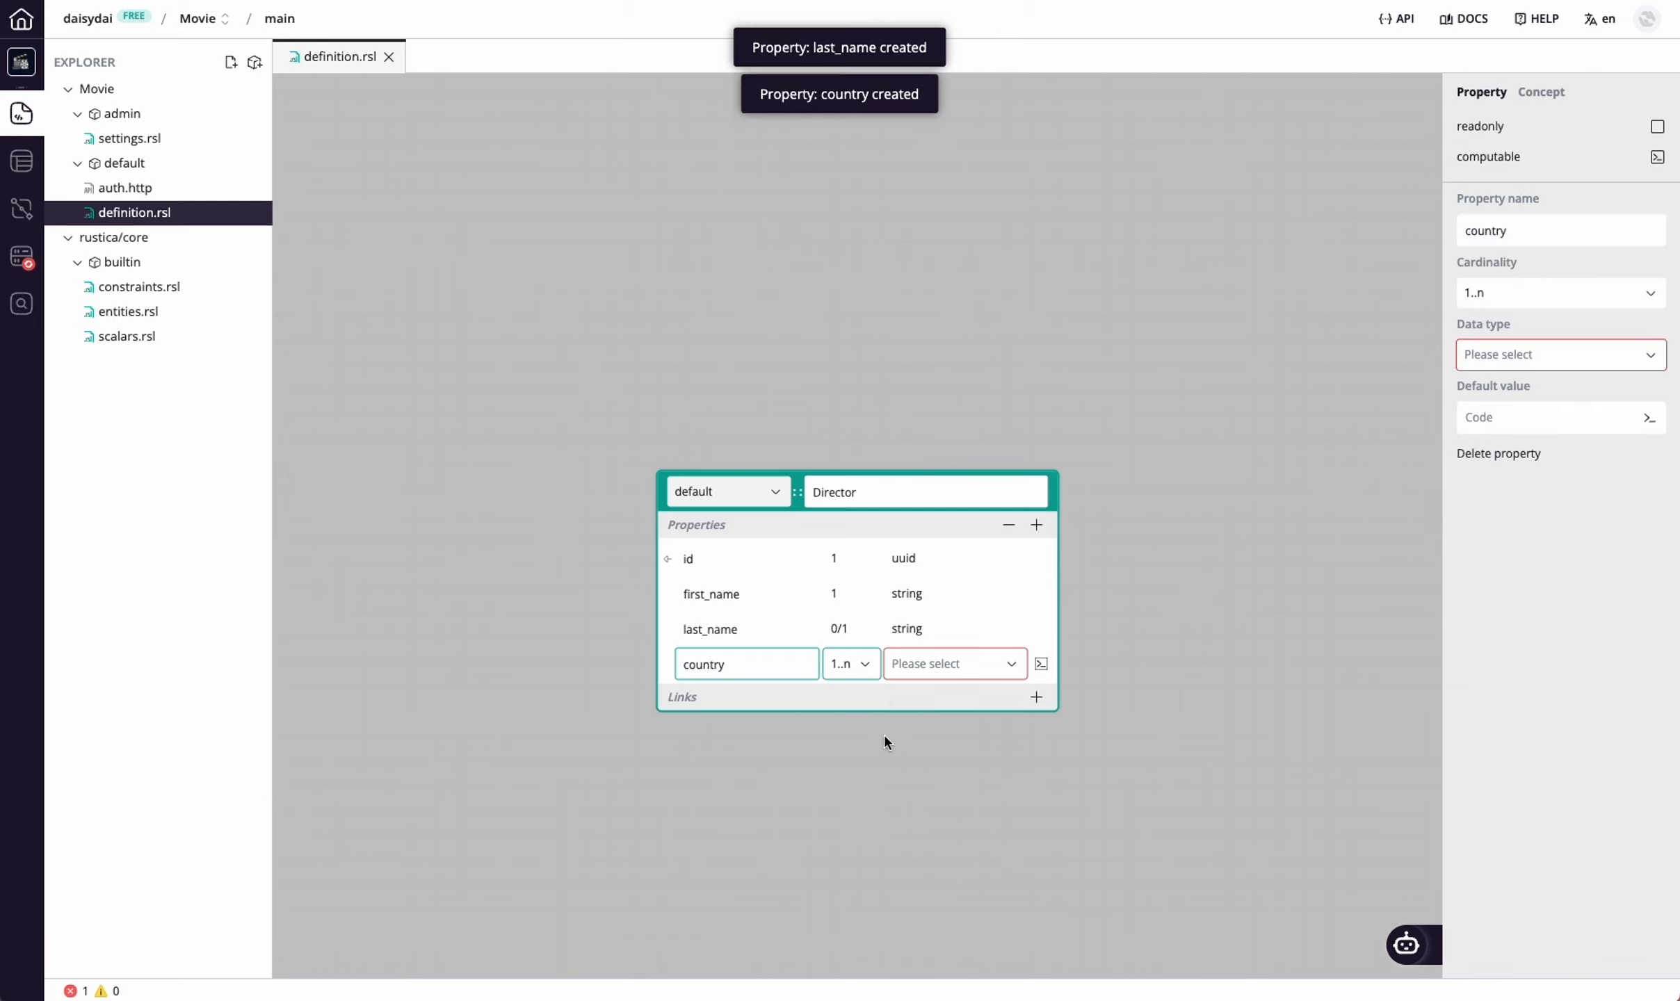
left_click(926, 673)
left_click(930, 738)
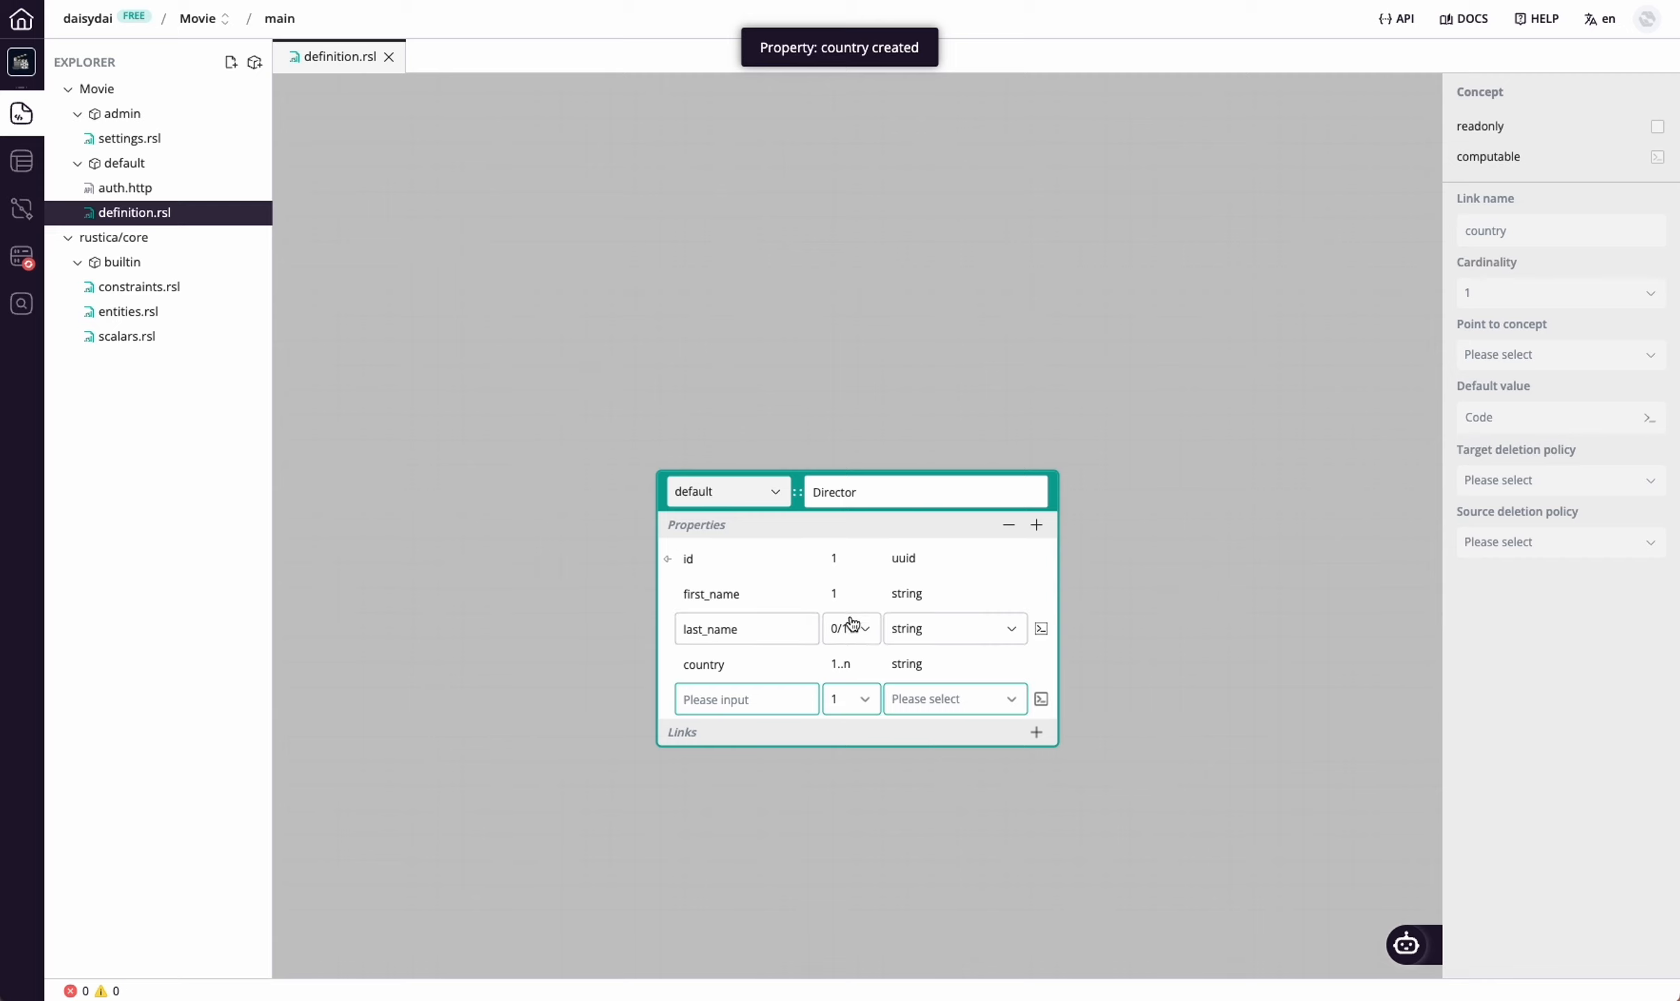
Review the cardinality options of Director's first_name, last_name and country properties, and close the concept editor
mouse_move(847, 596)
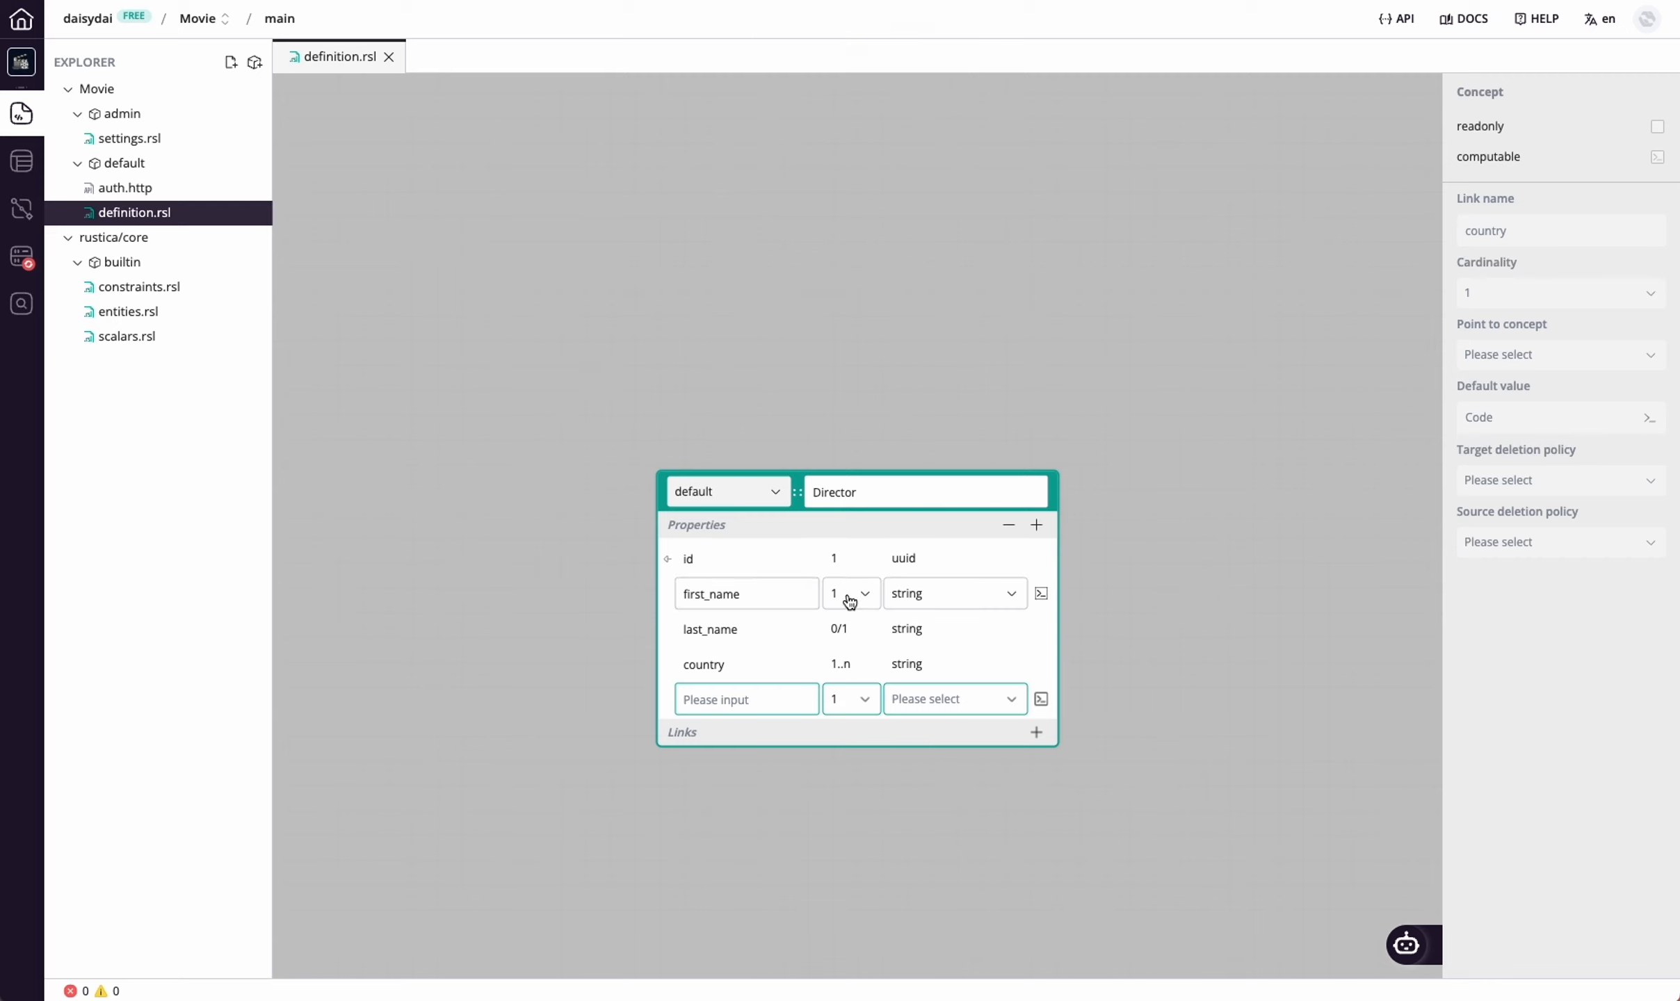
left_click(849, 601)
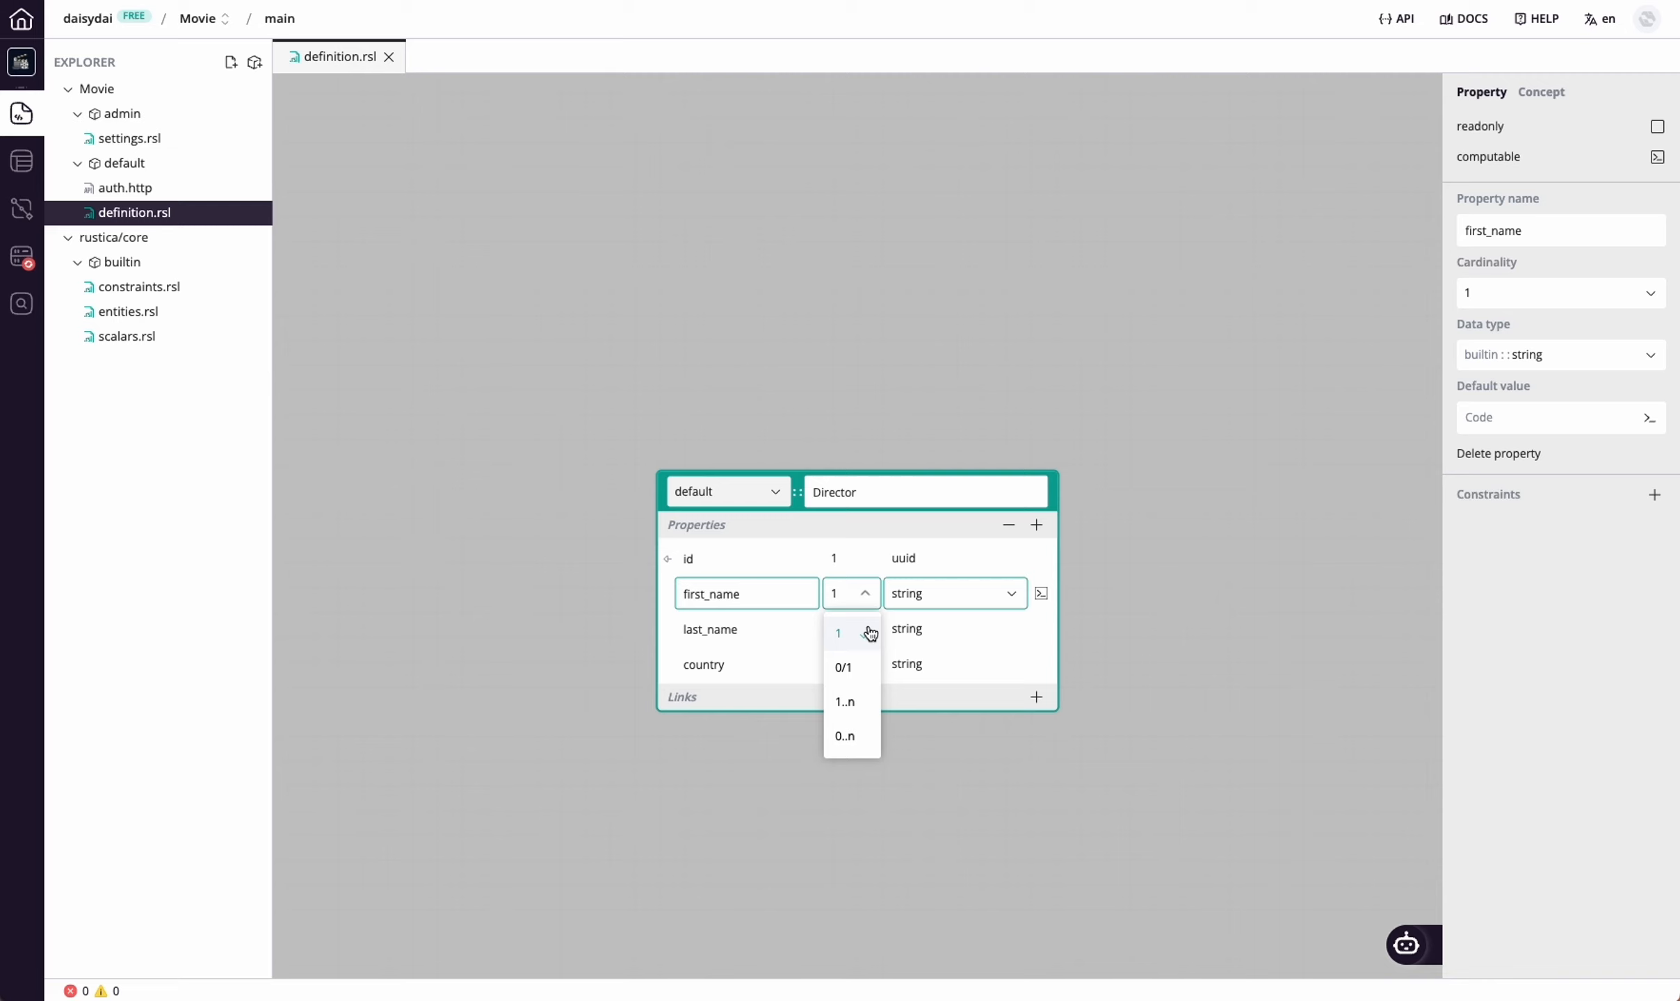
left_click(843, 632)
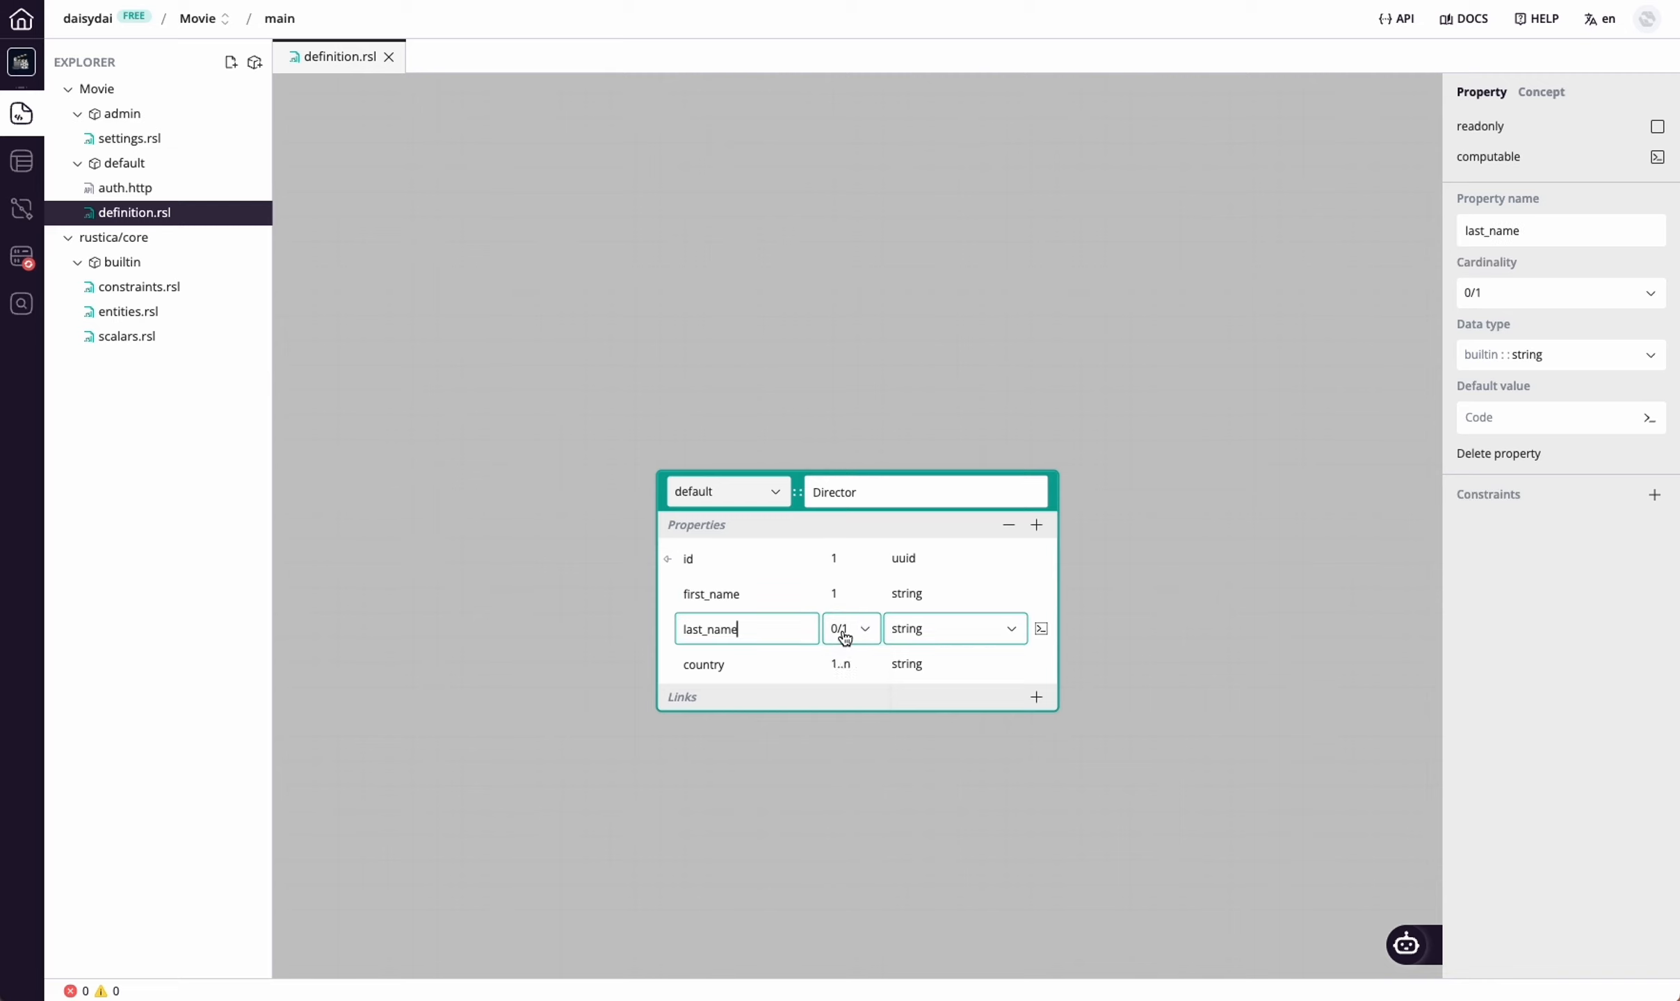
left_click(841, 629)
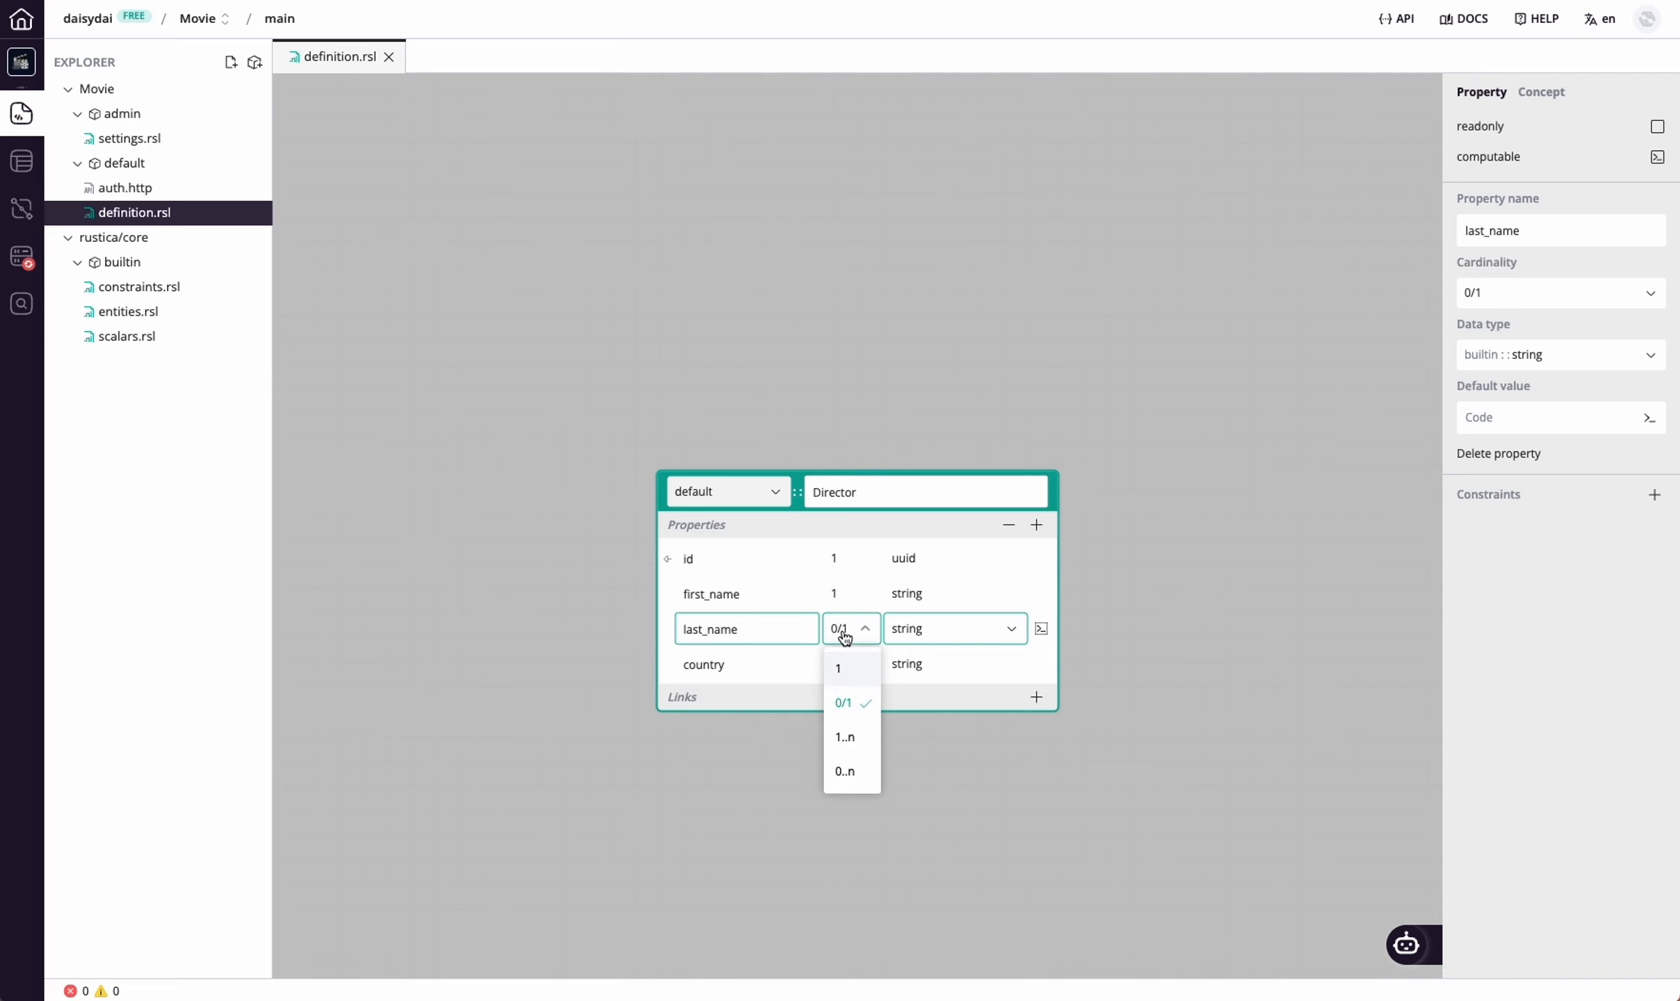
left_click(768, 666)
left_click(852, 669)
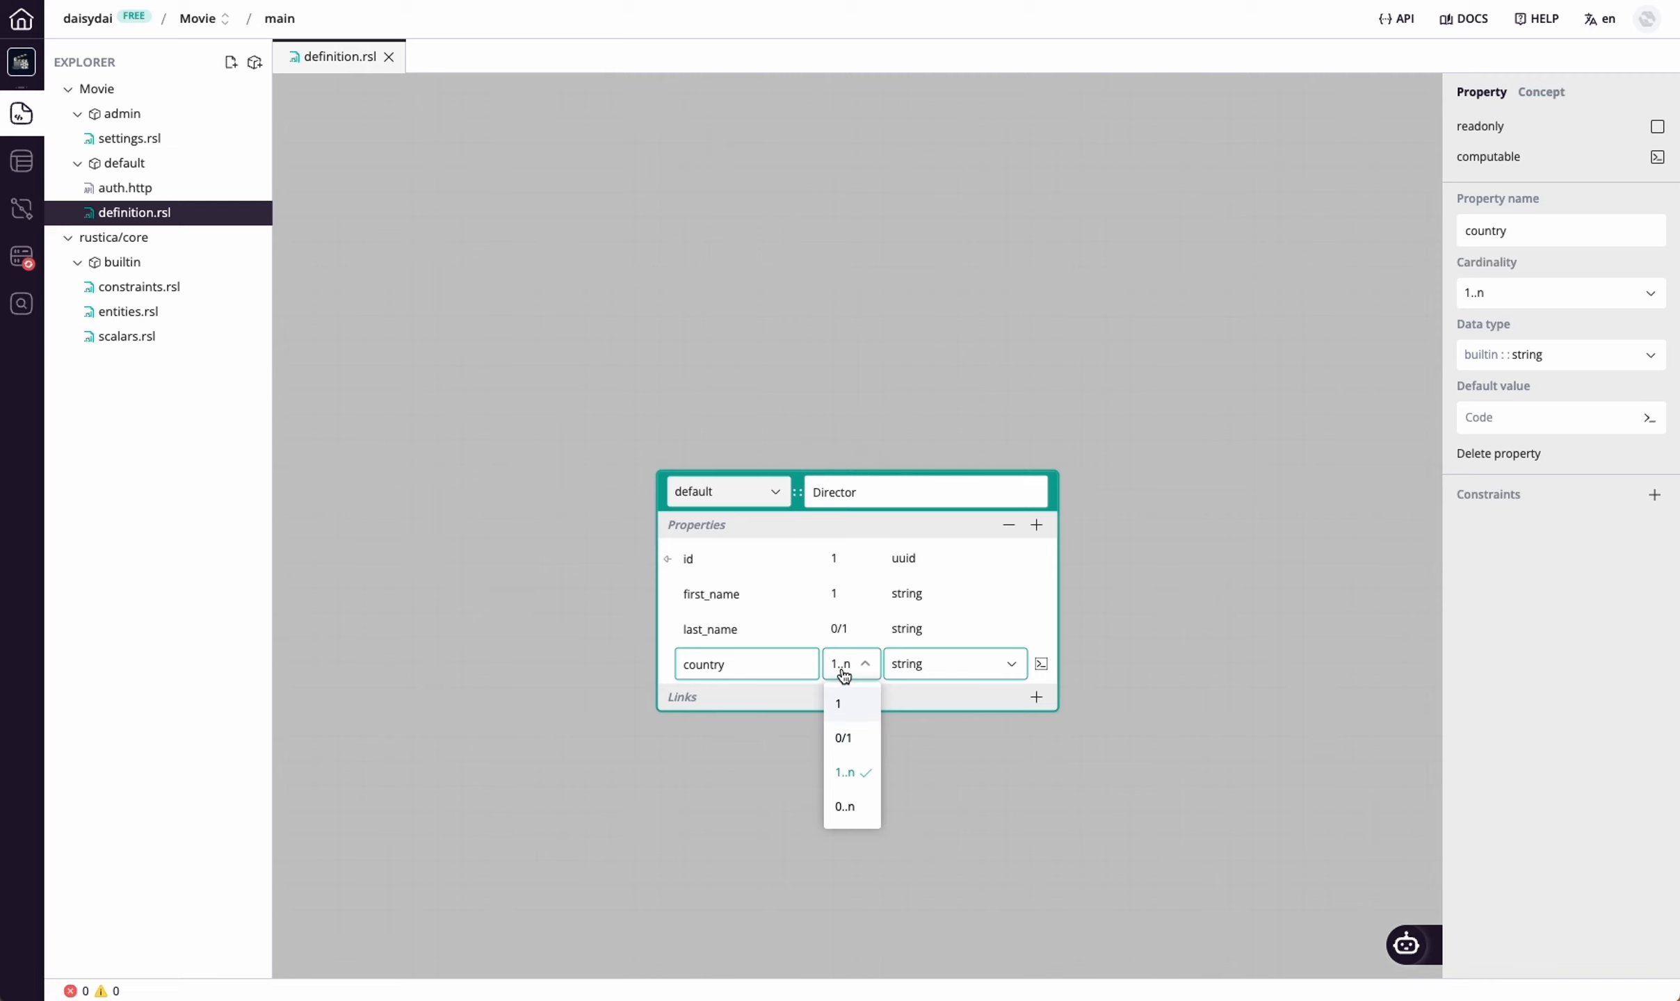
left_click(1151, 544)
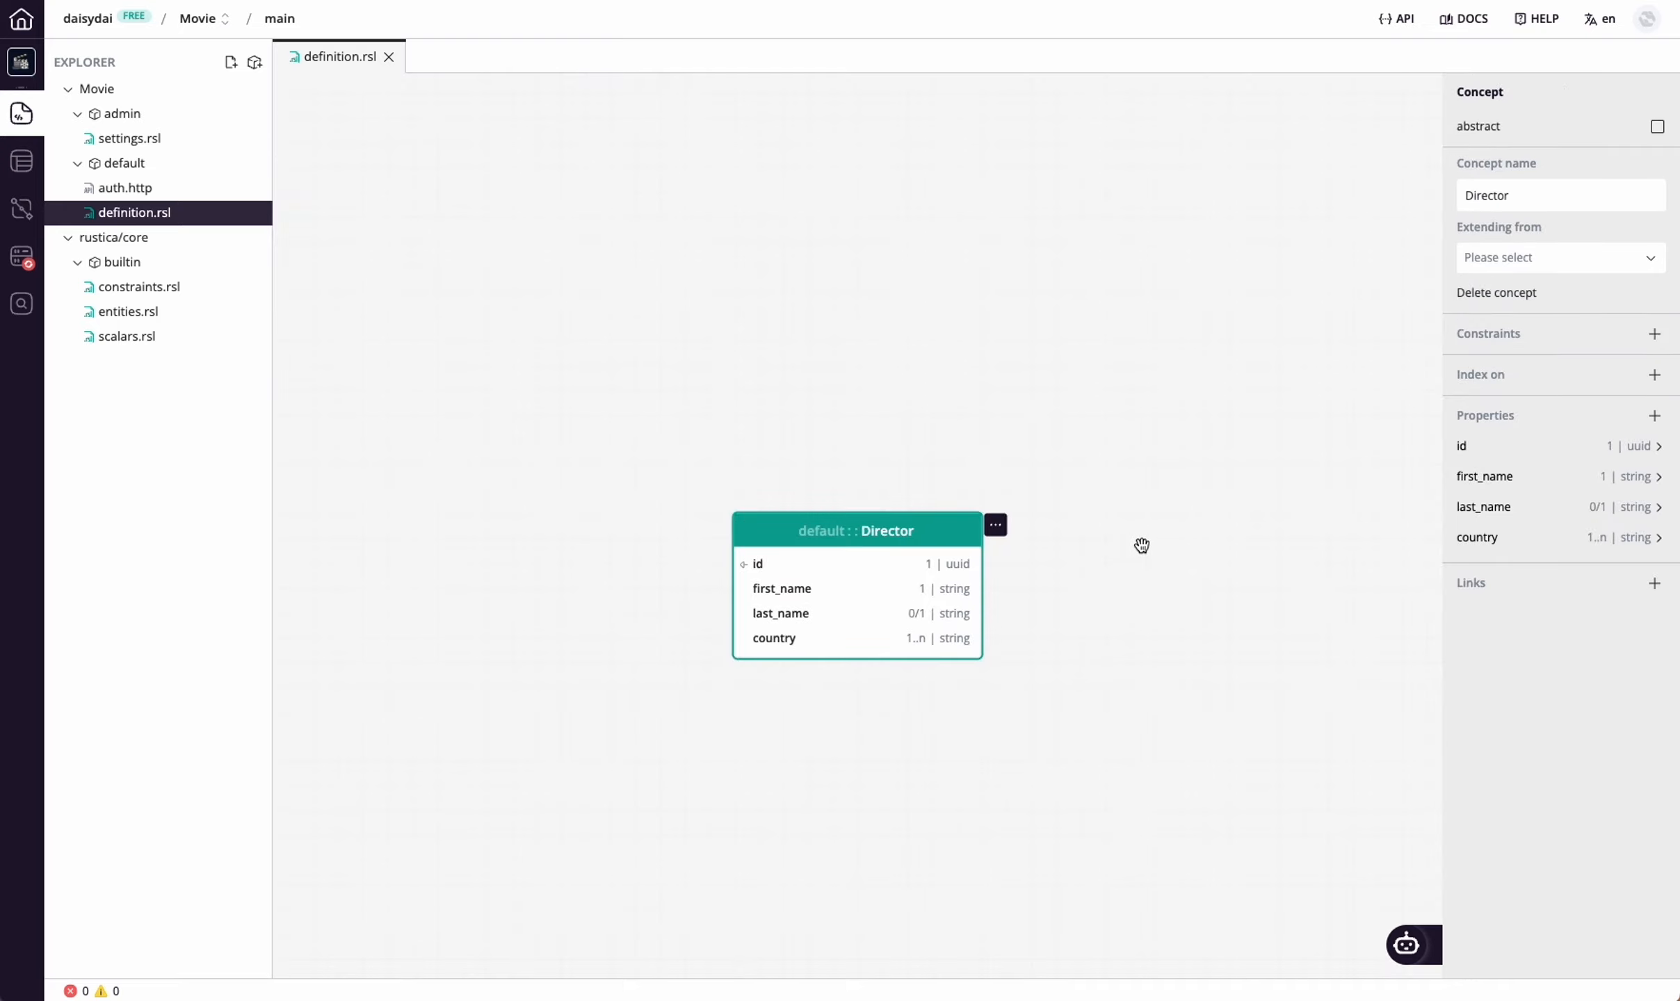
Create a second concept named Movie in the default module
right_click(879, 428)
left_click(922, 431)
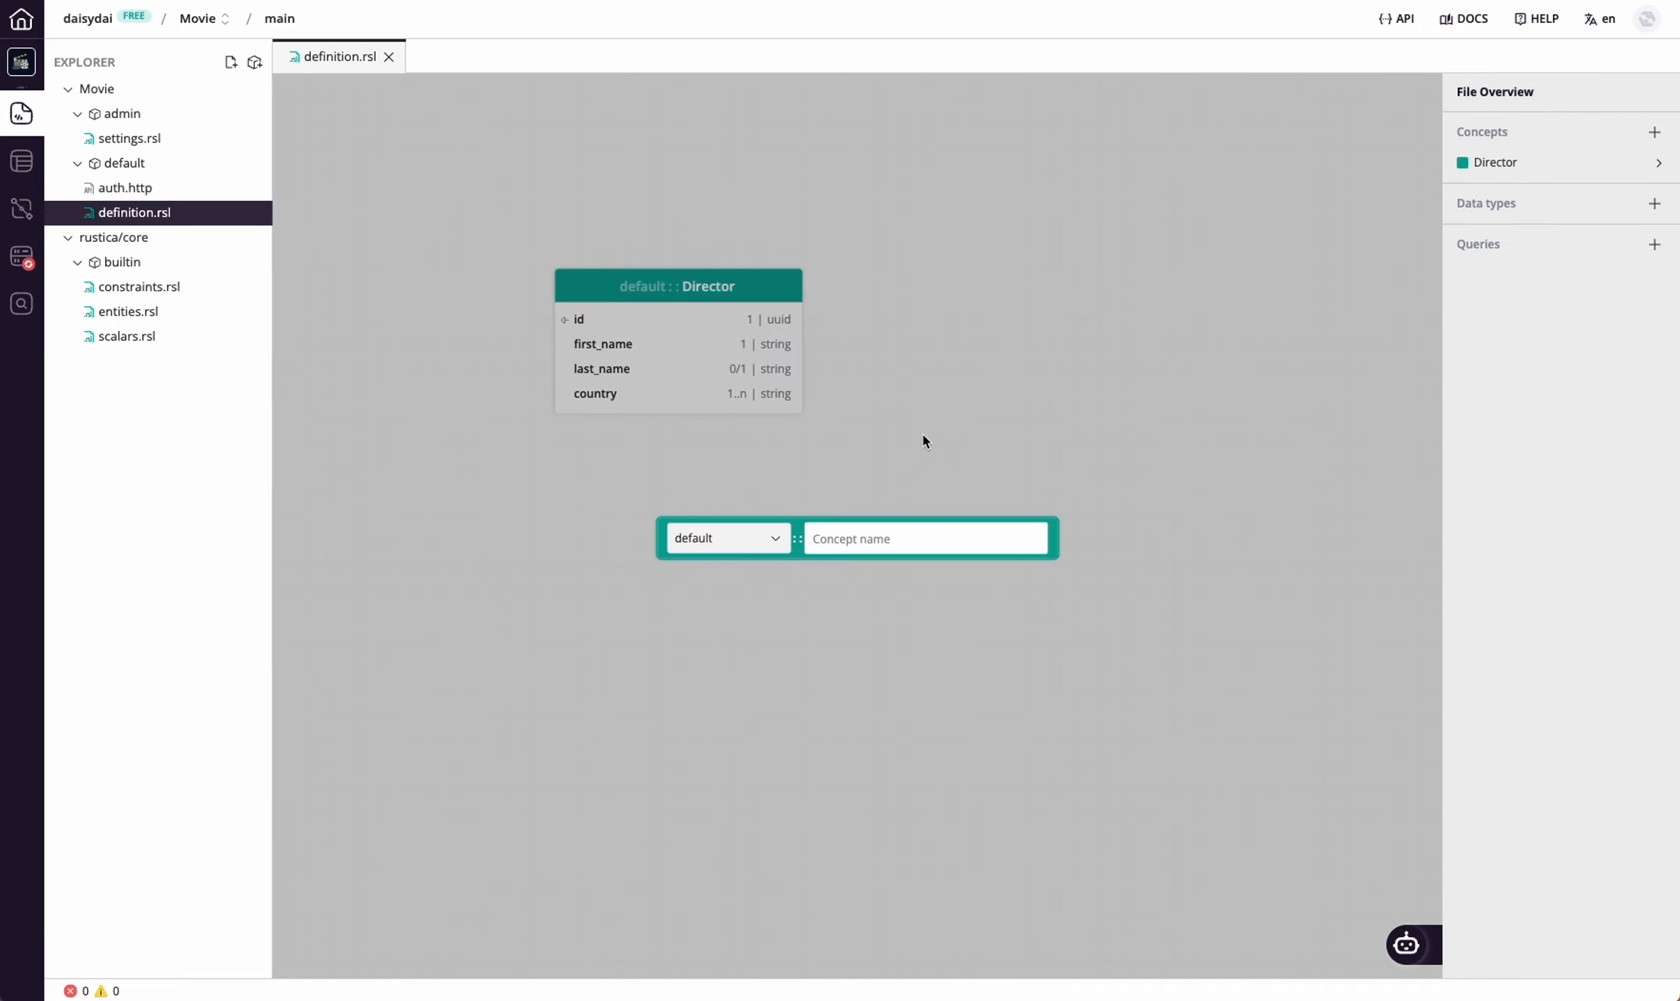
type("Movie")
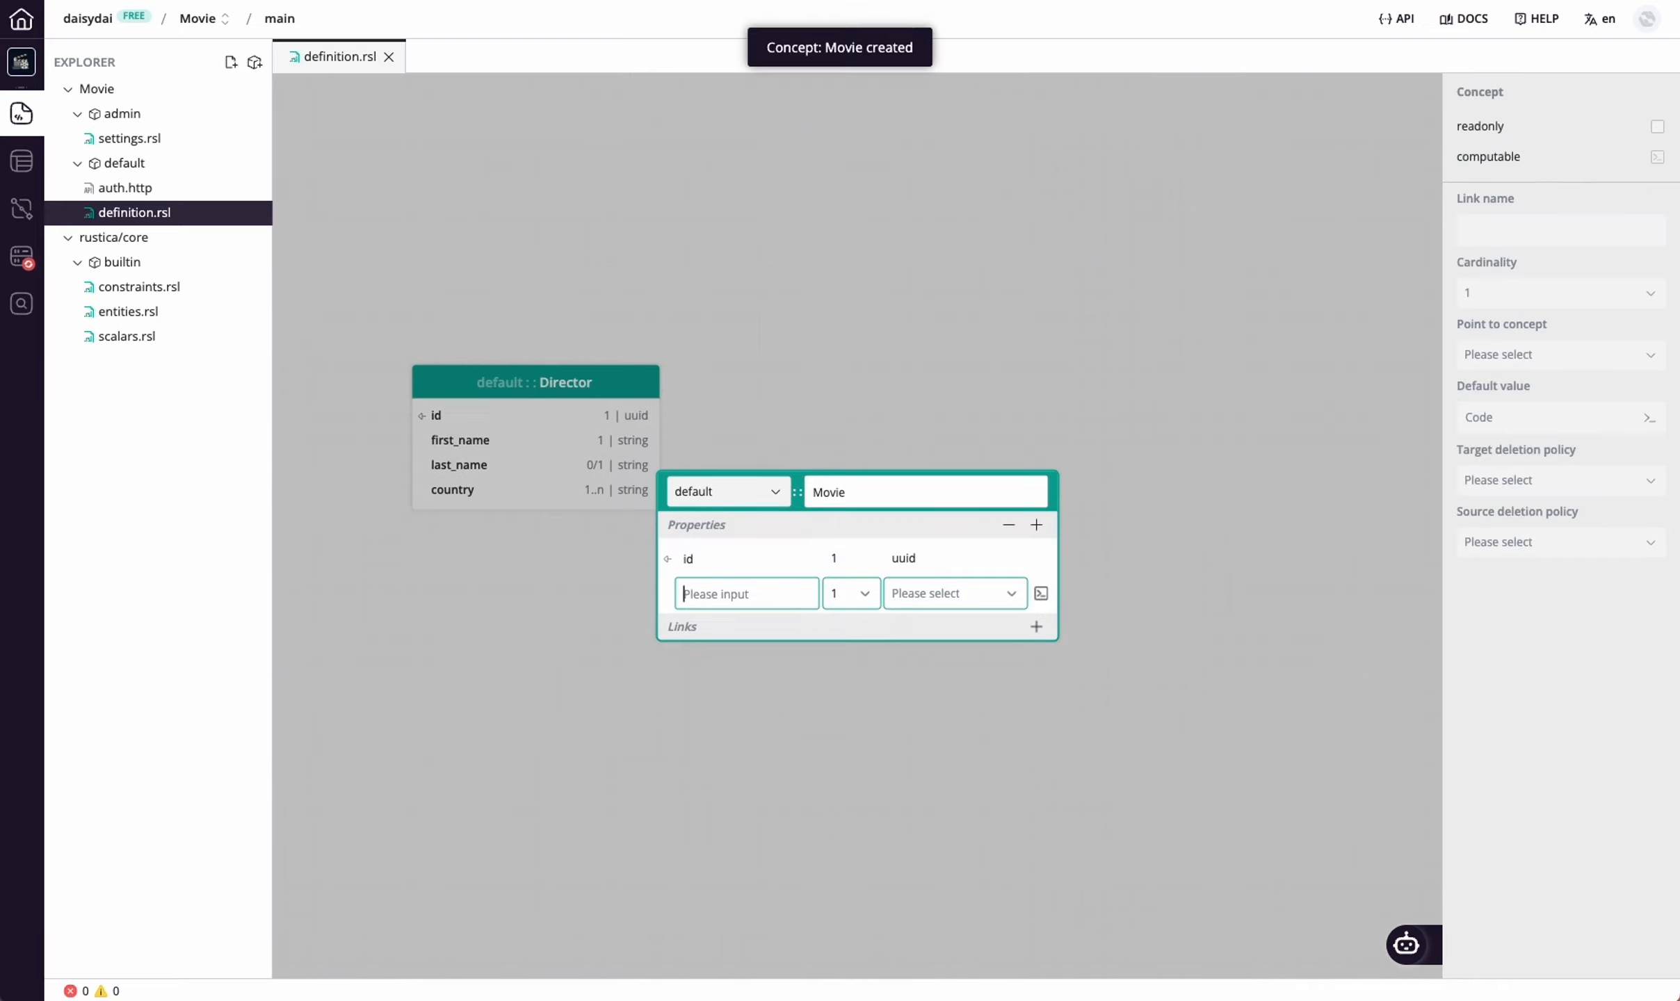
key("Return")
Add a name property of type string and a year property of type datetime to the Movie concept
type("name")
left_click(893, 597)
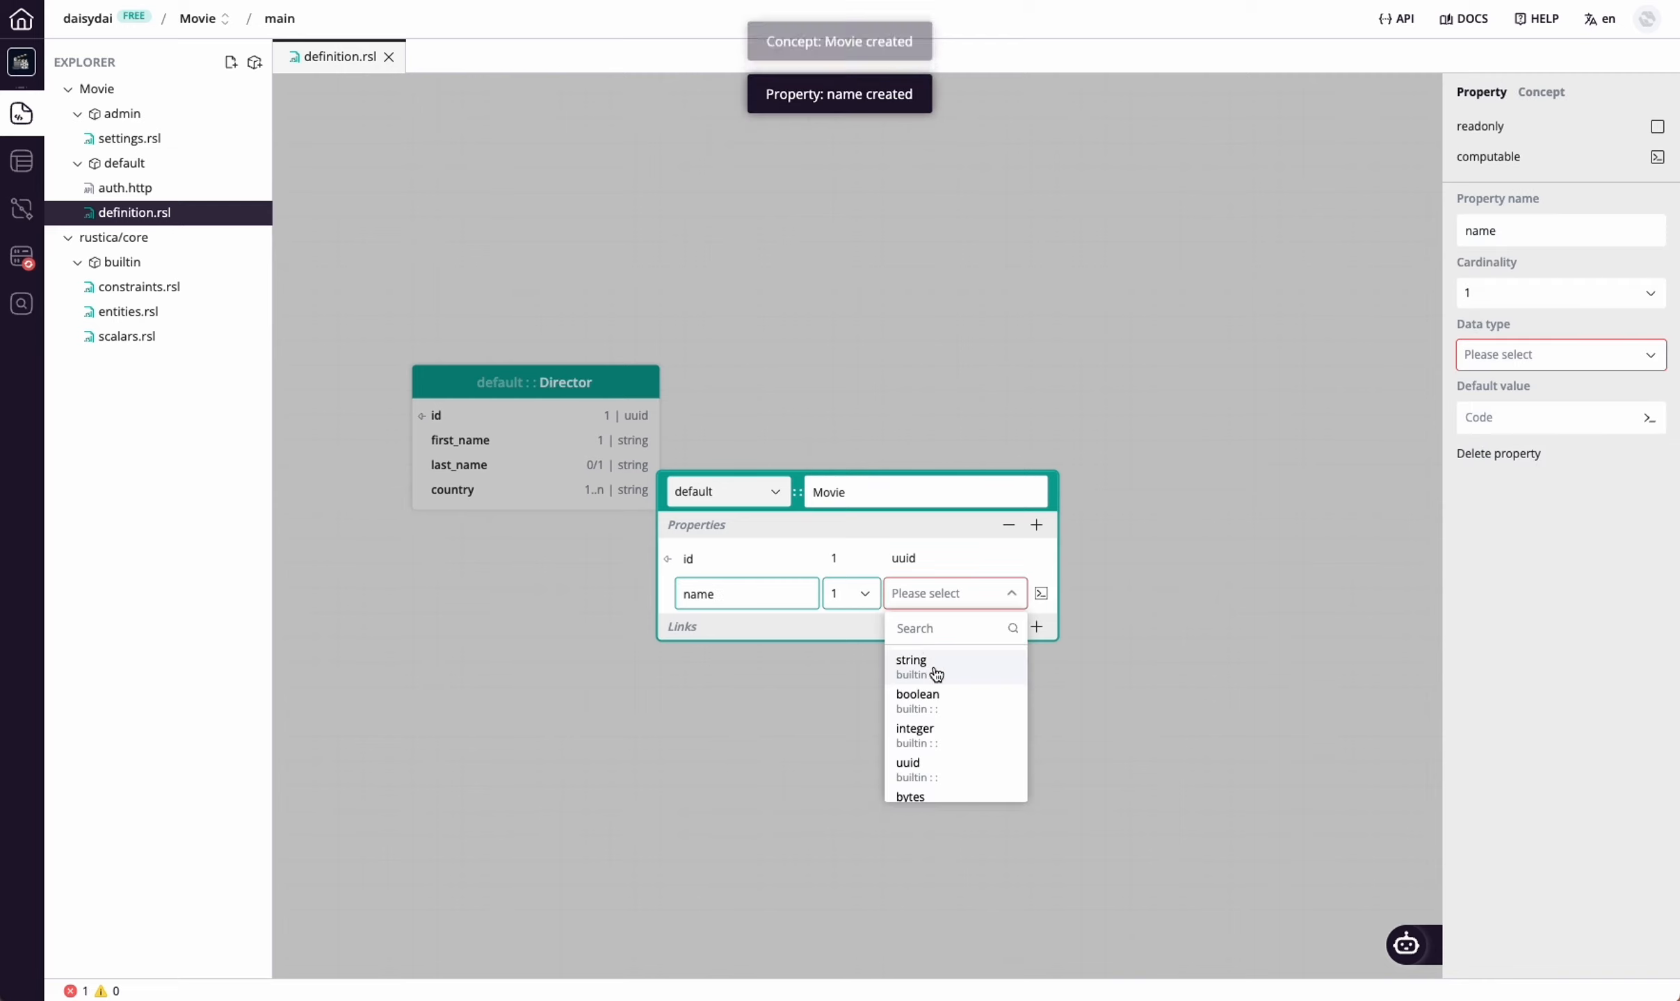
left_click(936, 670)
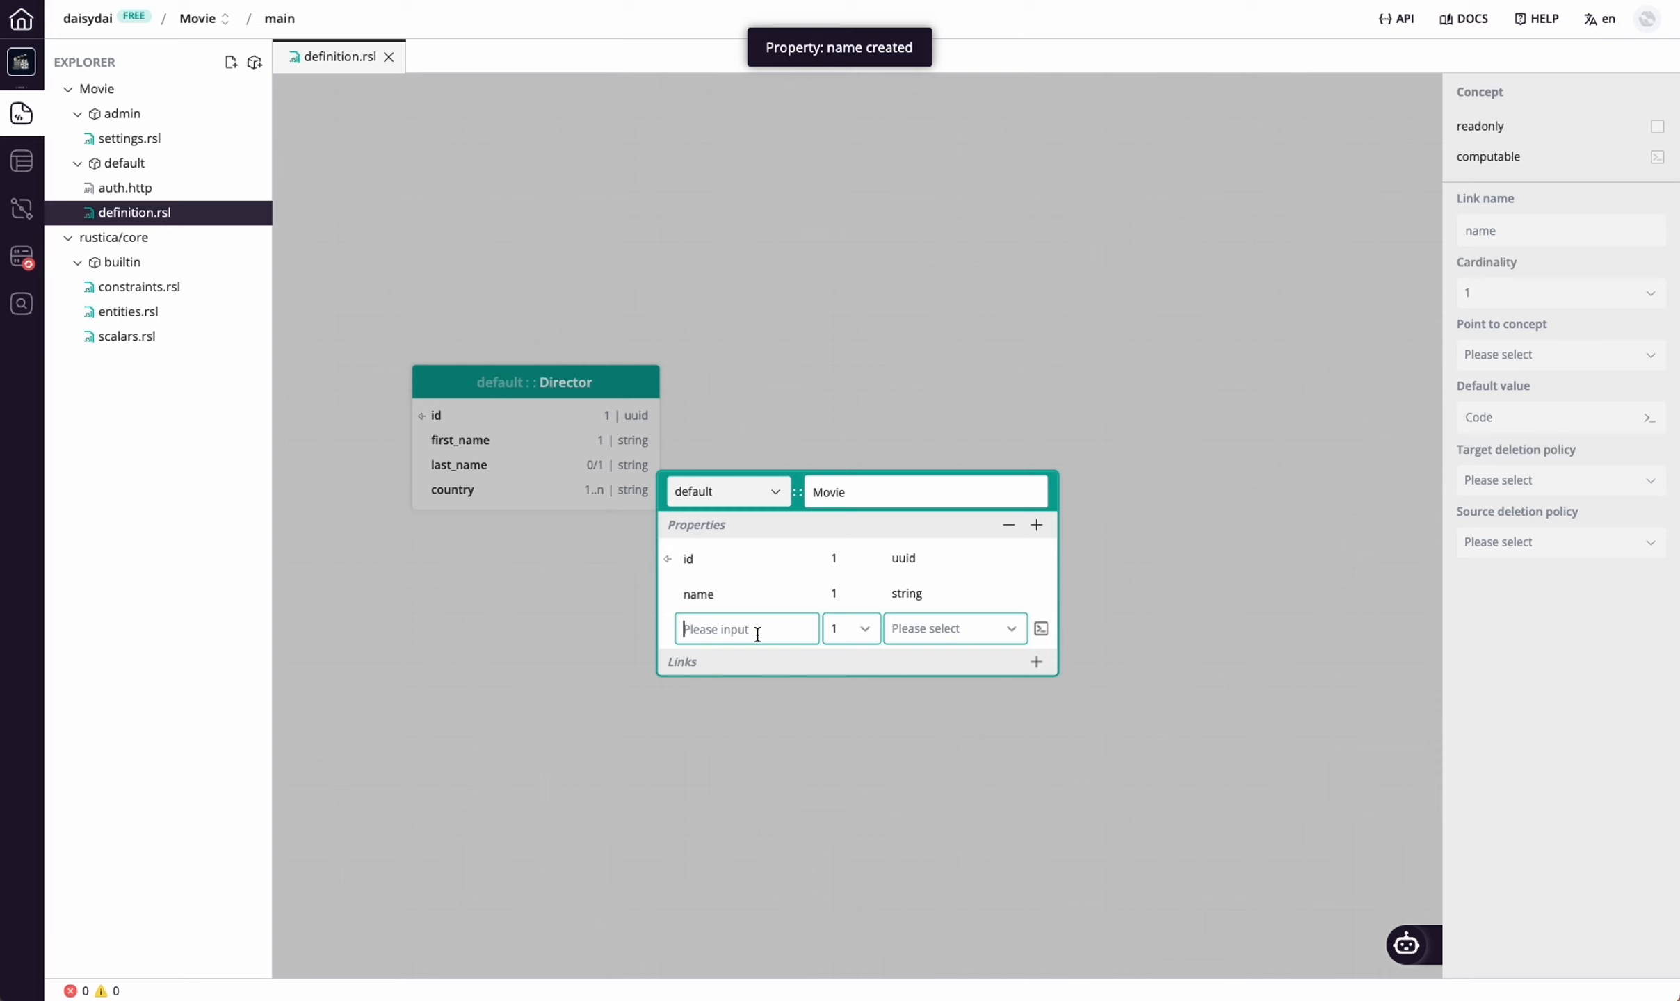
type("year")
left_click(906, 630)
left_click(947, 800)
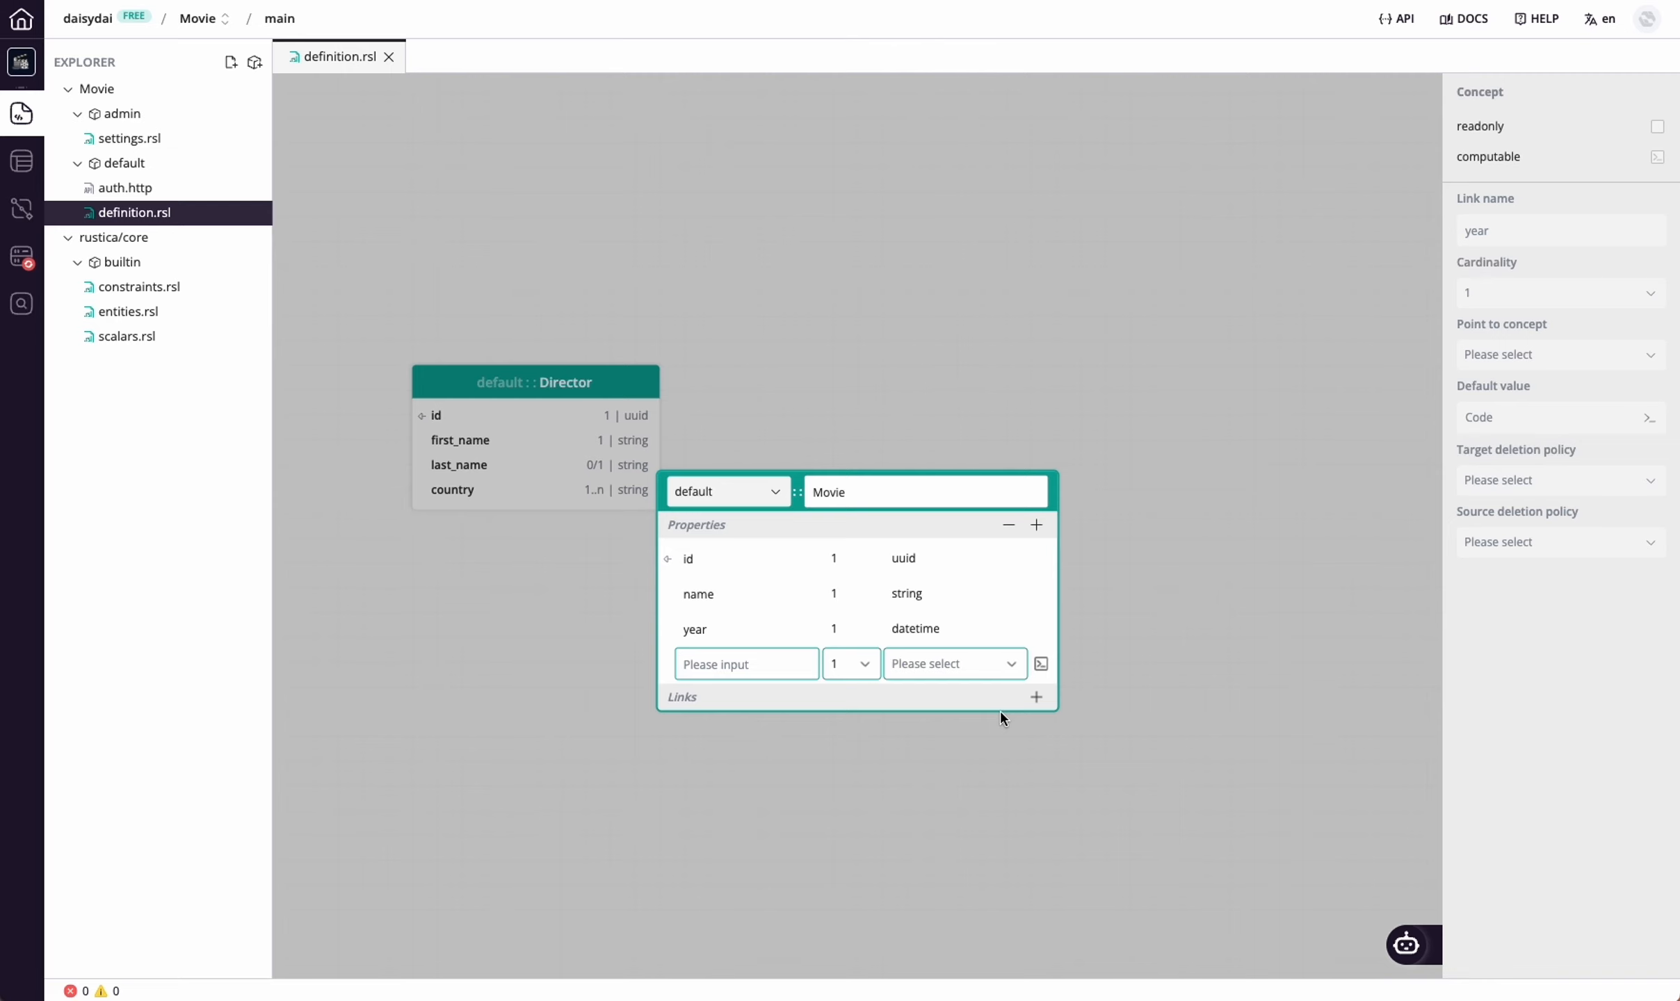
Look at the data types available for Movie's year property without changing its type
left_click(976, 630)
left_click(977, 638)
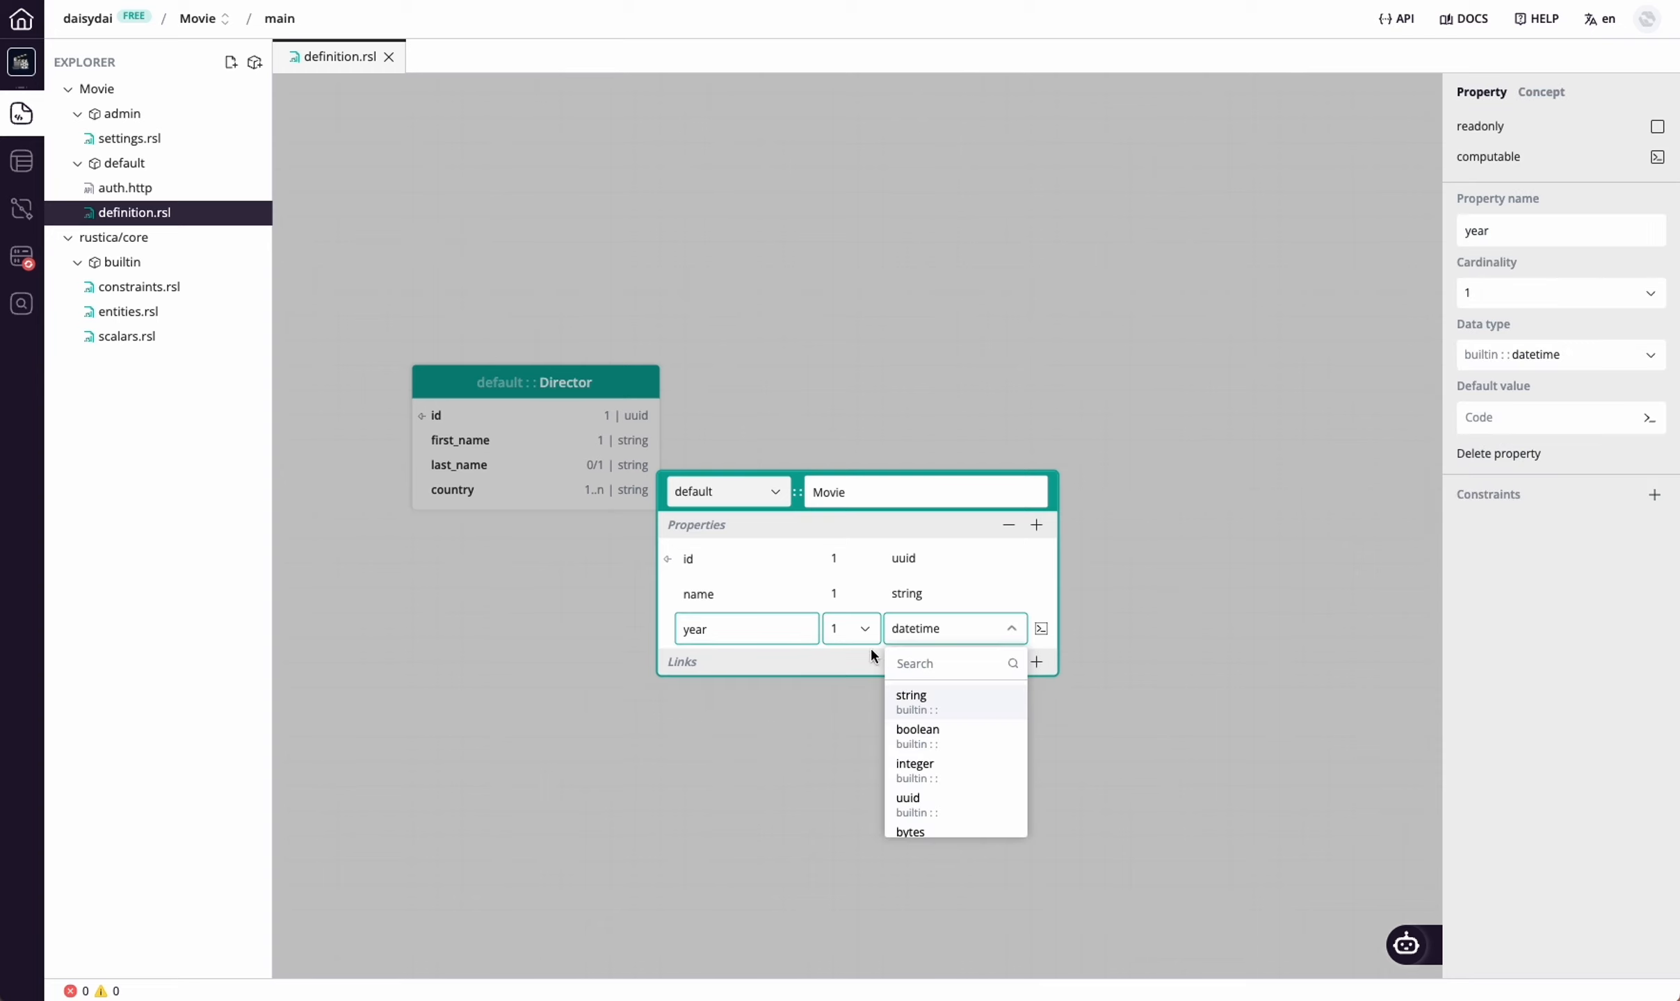
left_click(846, 655)
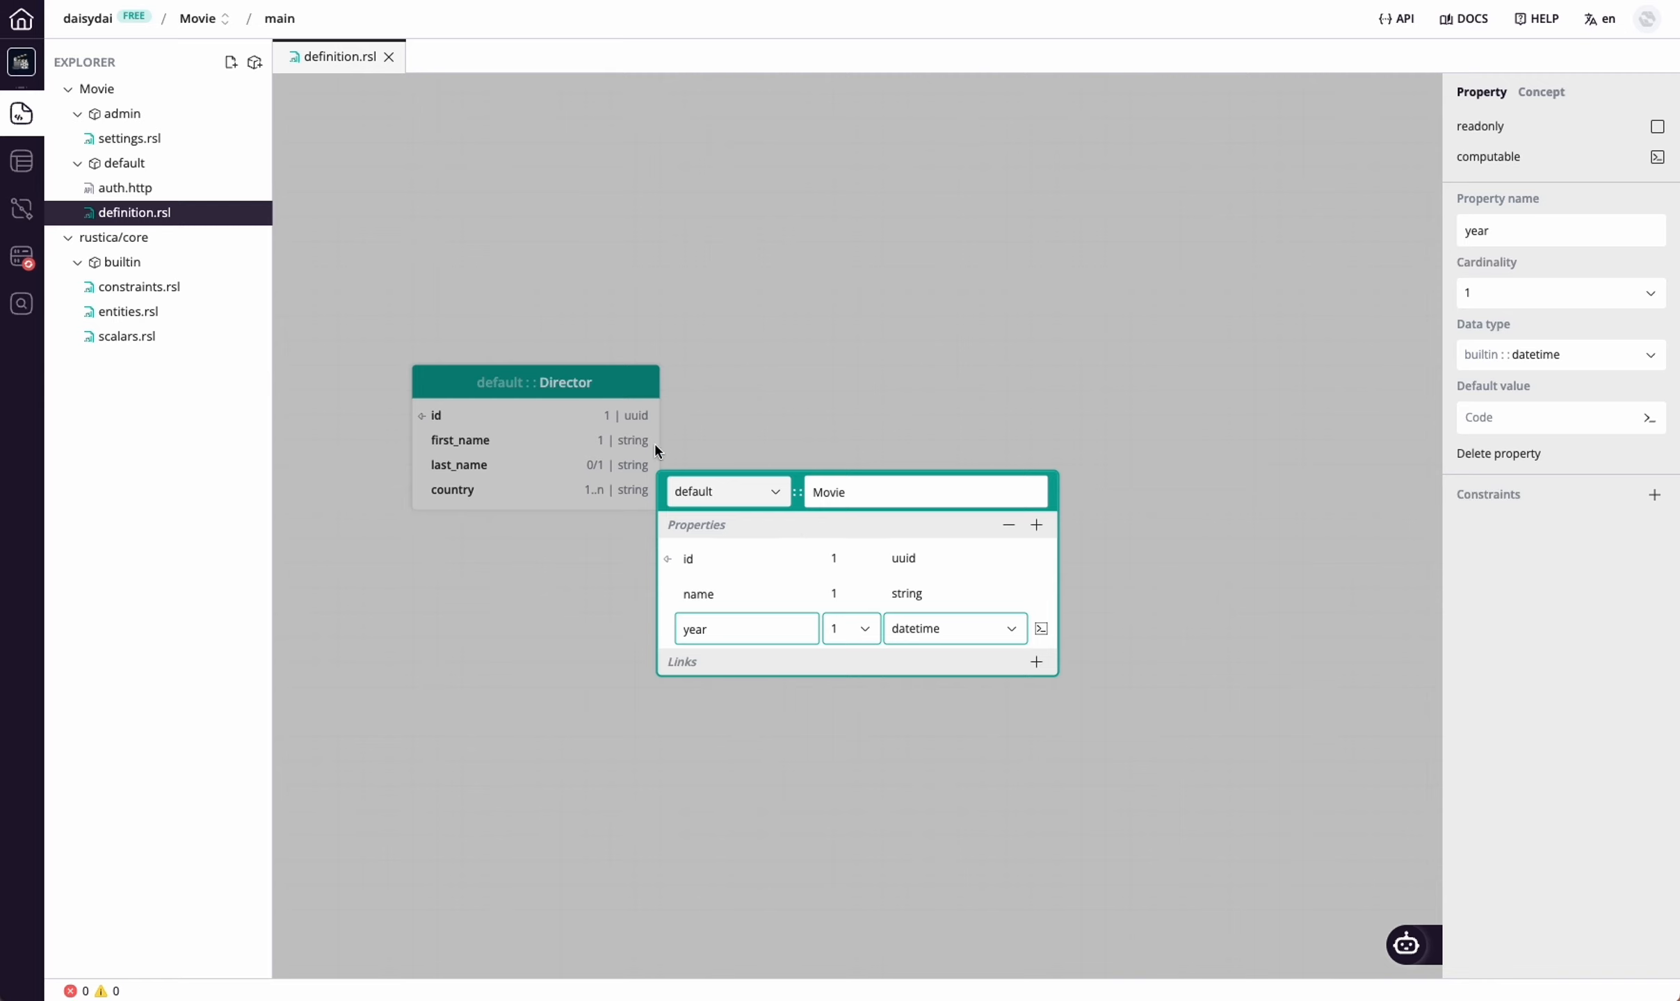
Add a directors link with cardinality 1..n from Movie to the Director concept and finish editing Movie
left_click(1036, 662)
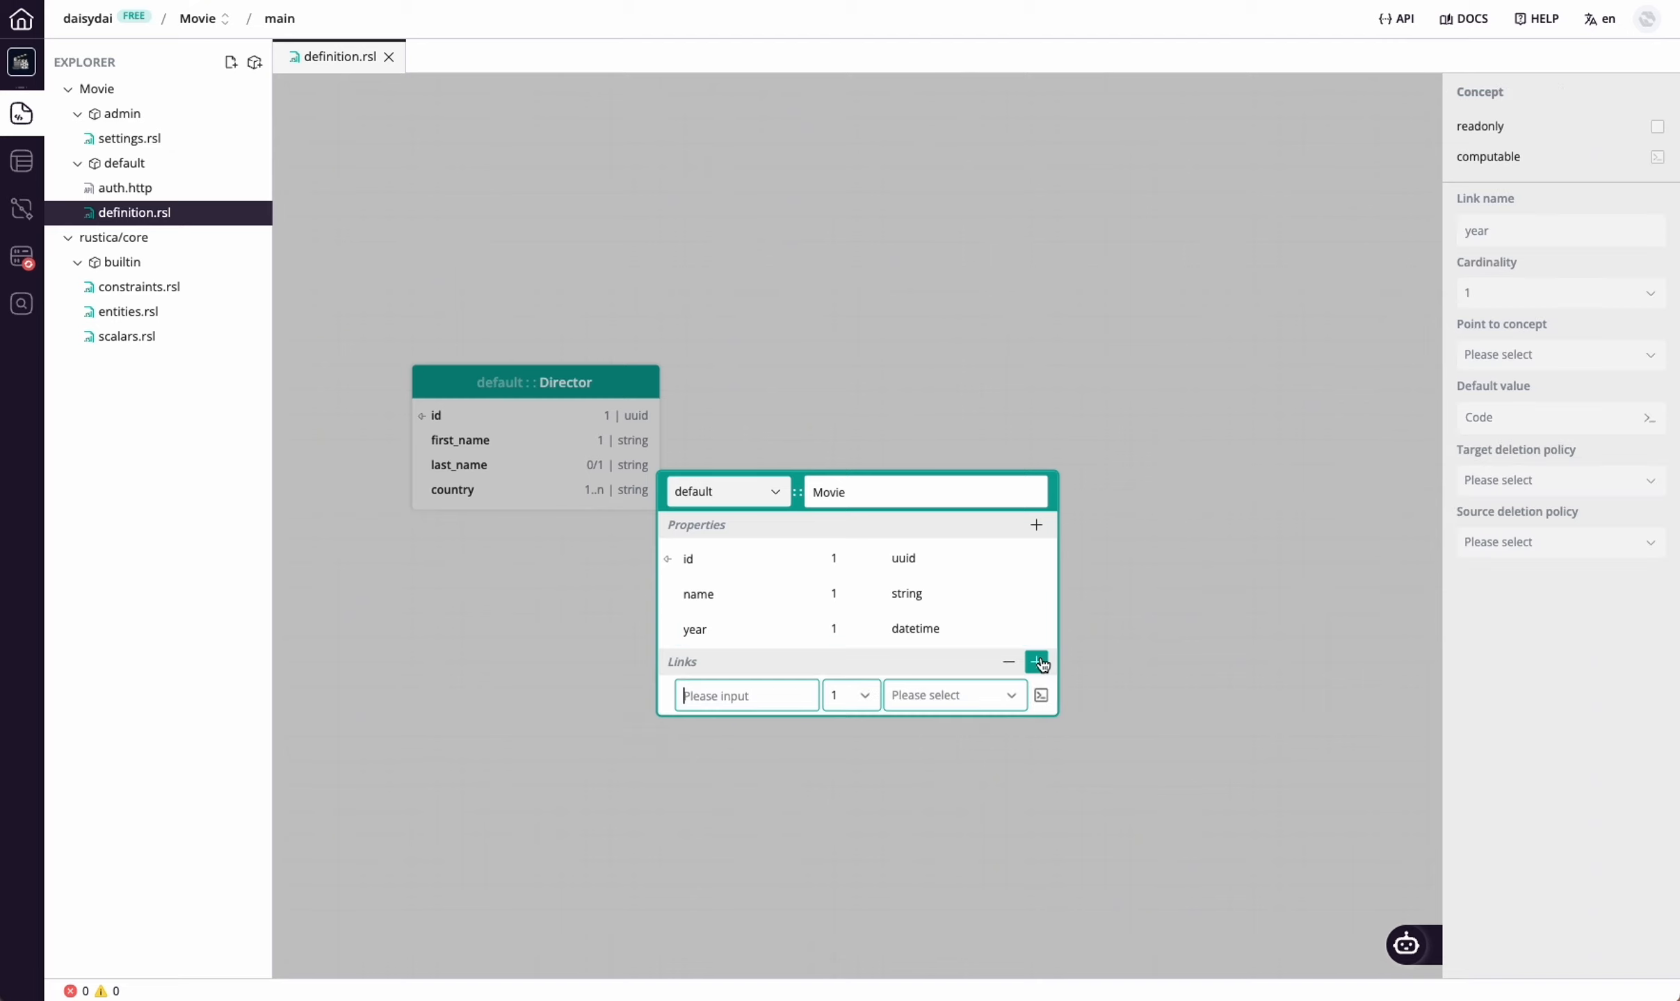
left_click(757, 698)
type("directors")
left_click(860, 697)
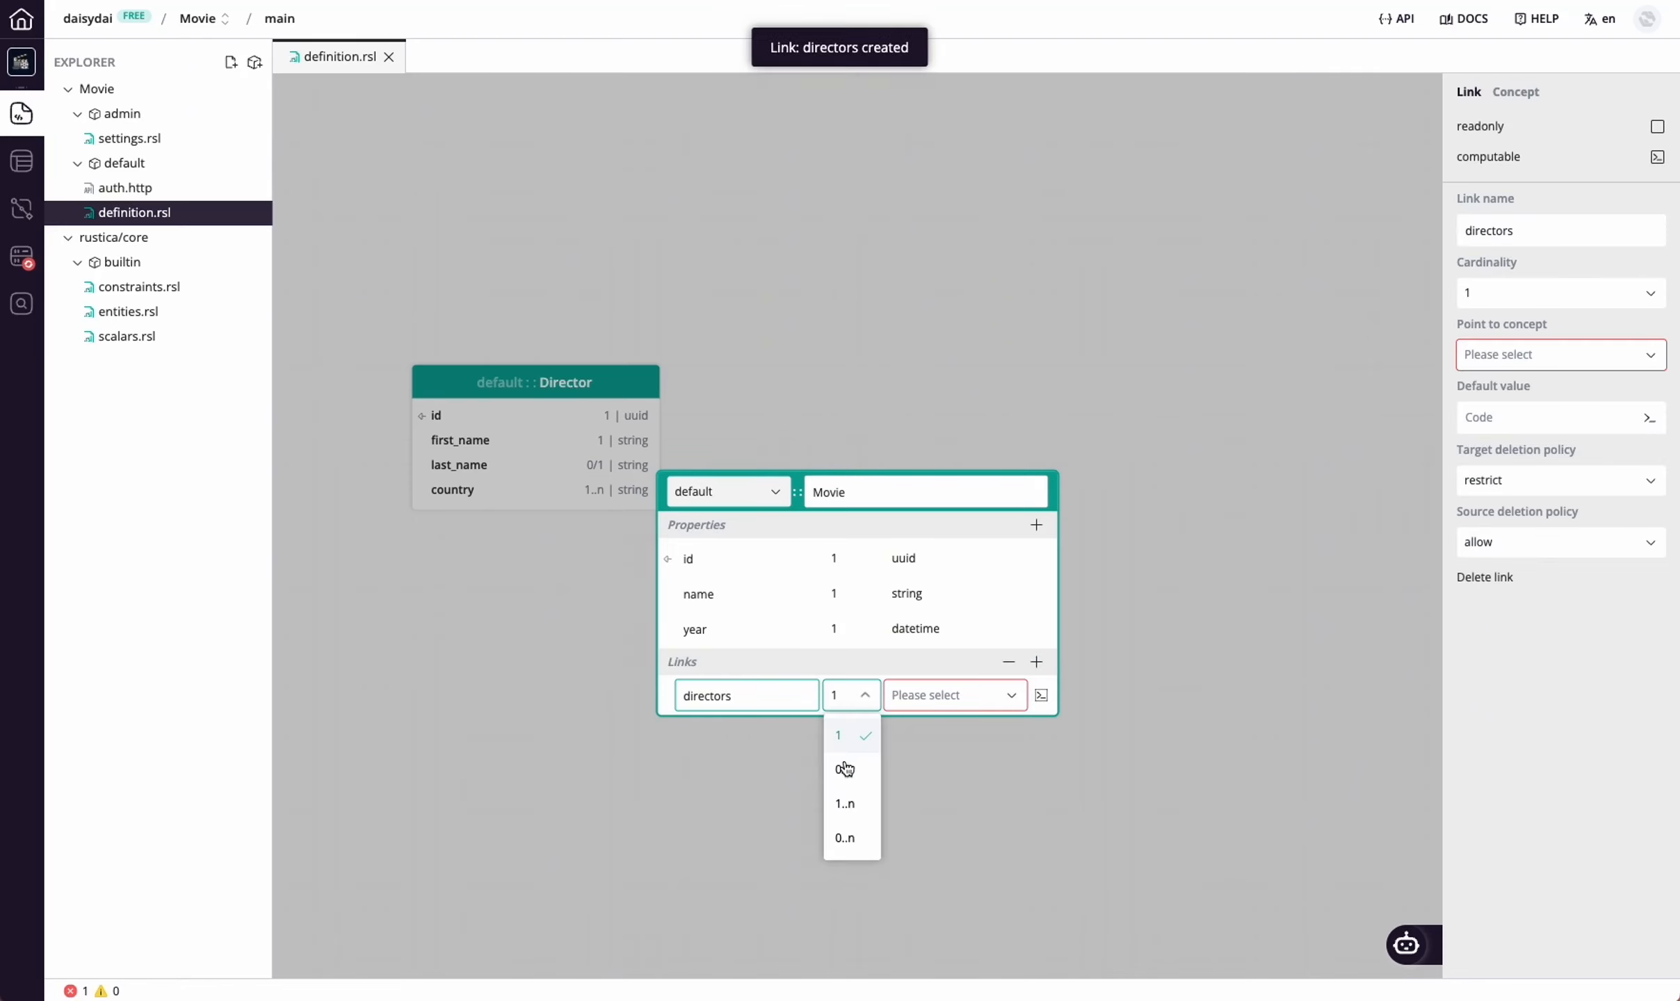
left_click(861, 801)
left_click(981, 694)
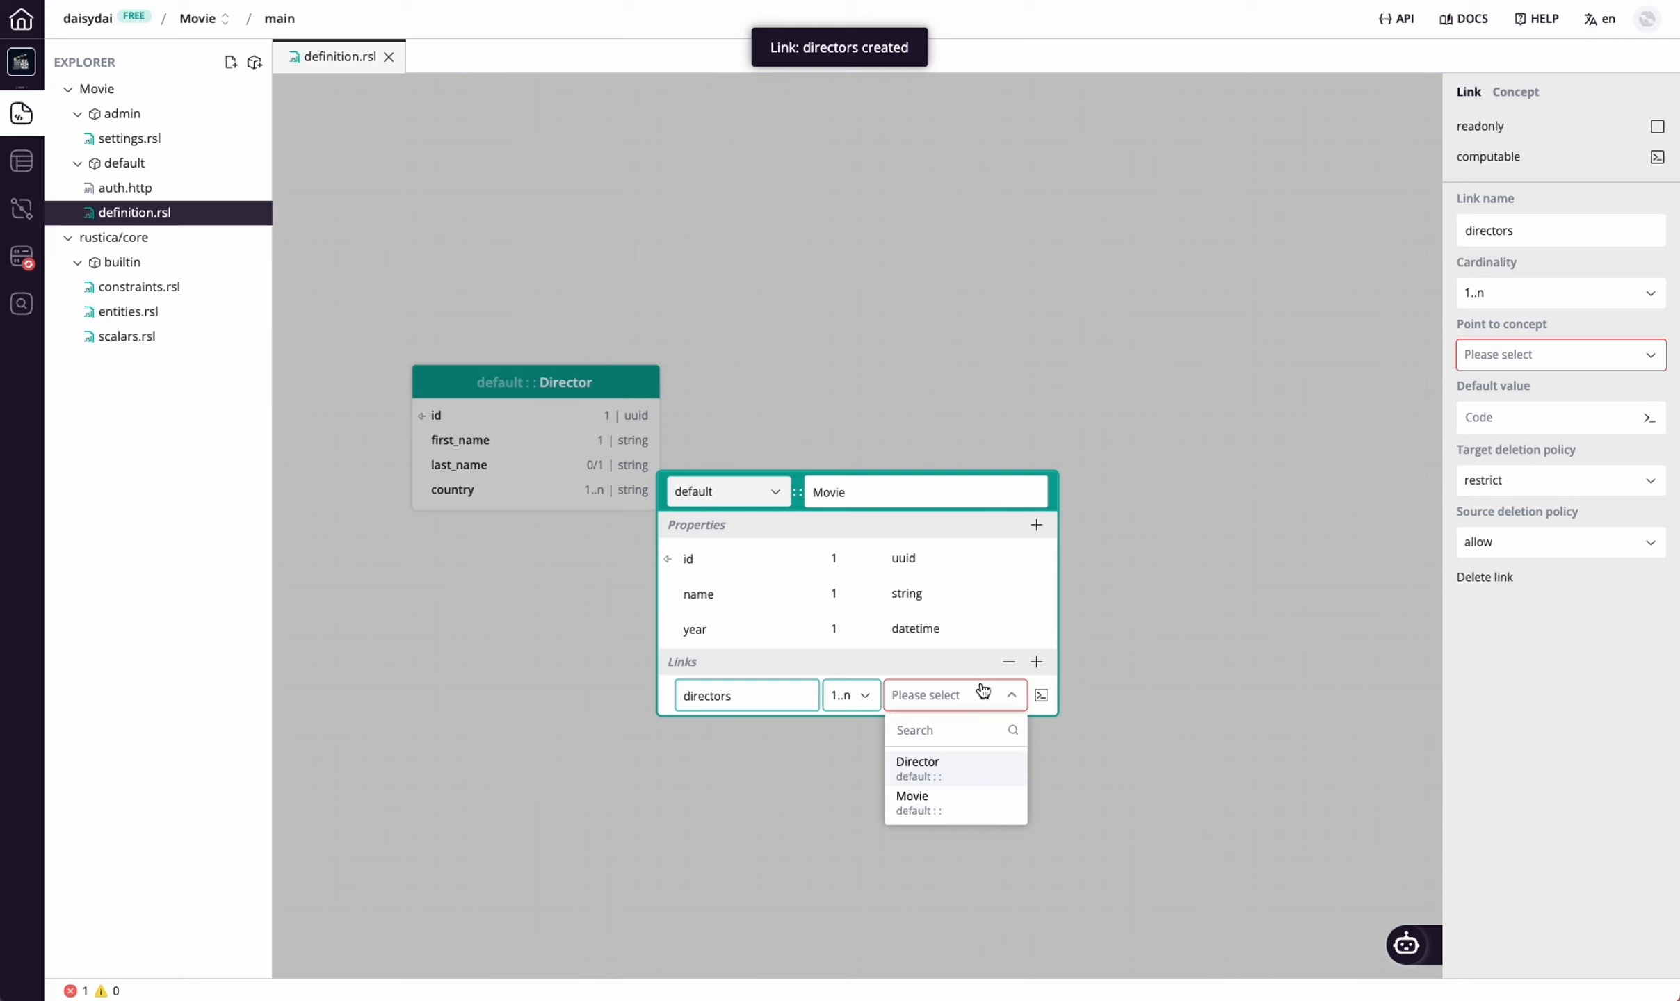
left_click(969, 780)
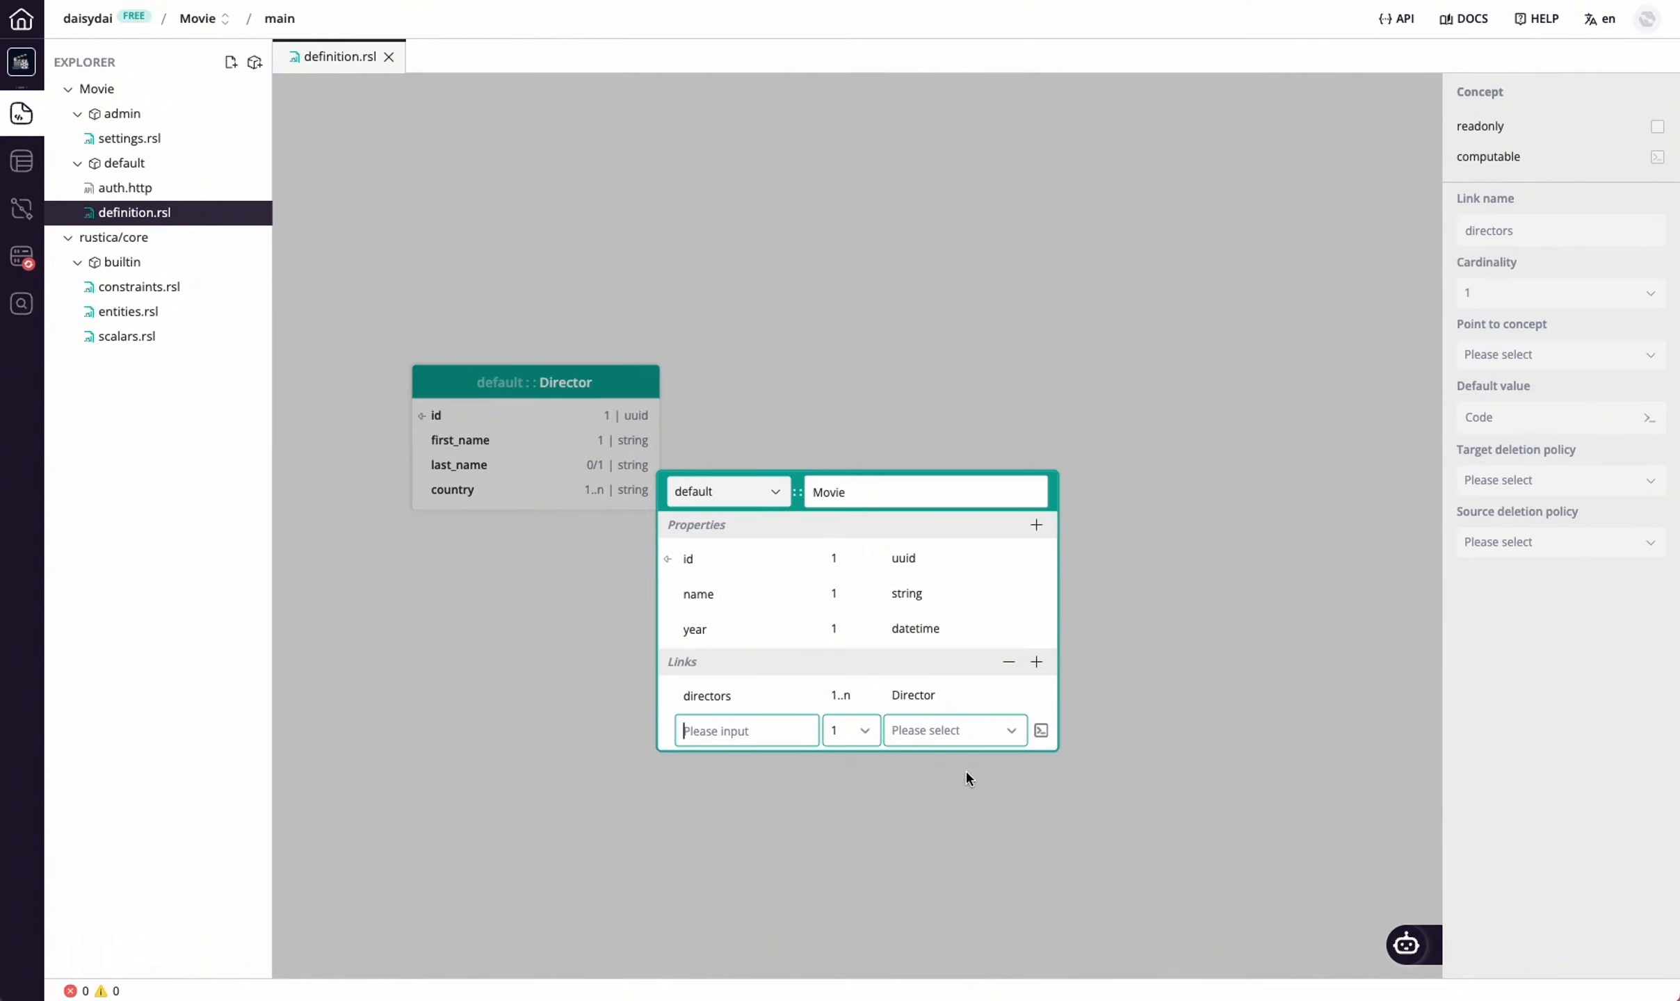
left_click(966, 771)
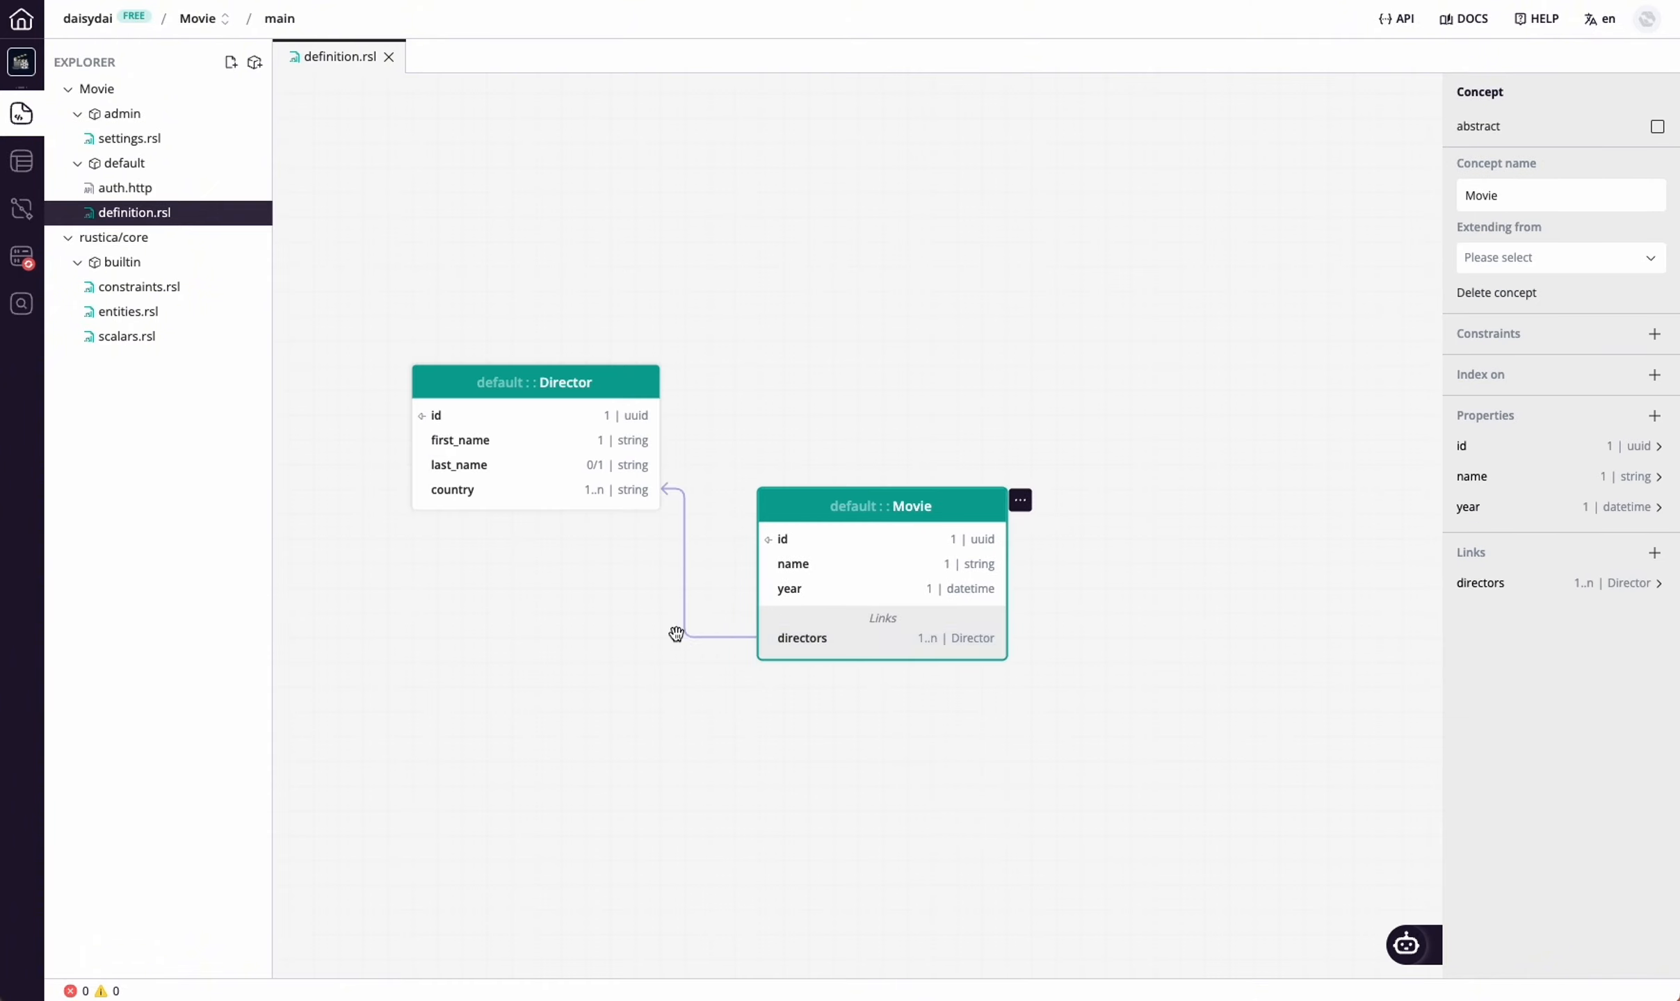
Rearrange the diagram by moving the Movie and Director concepts up and to the right on the canvas
left_click_drag(793, 594, 966, 397)
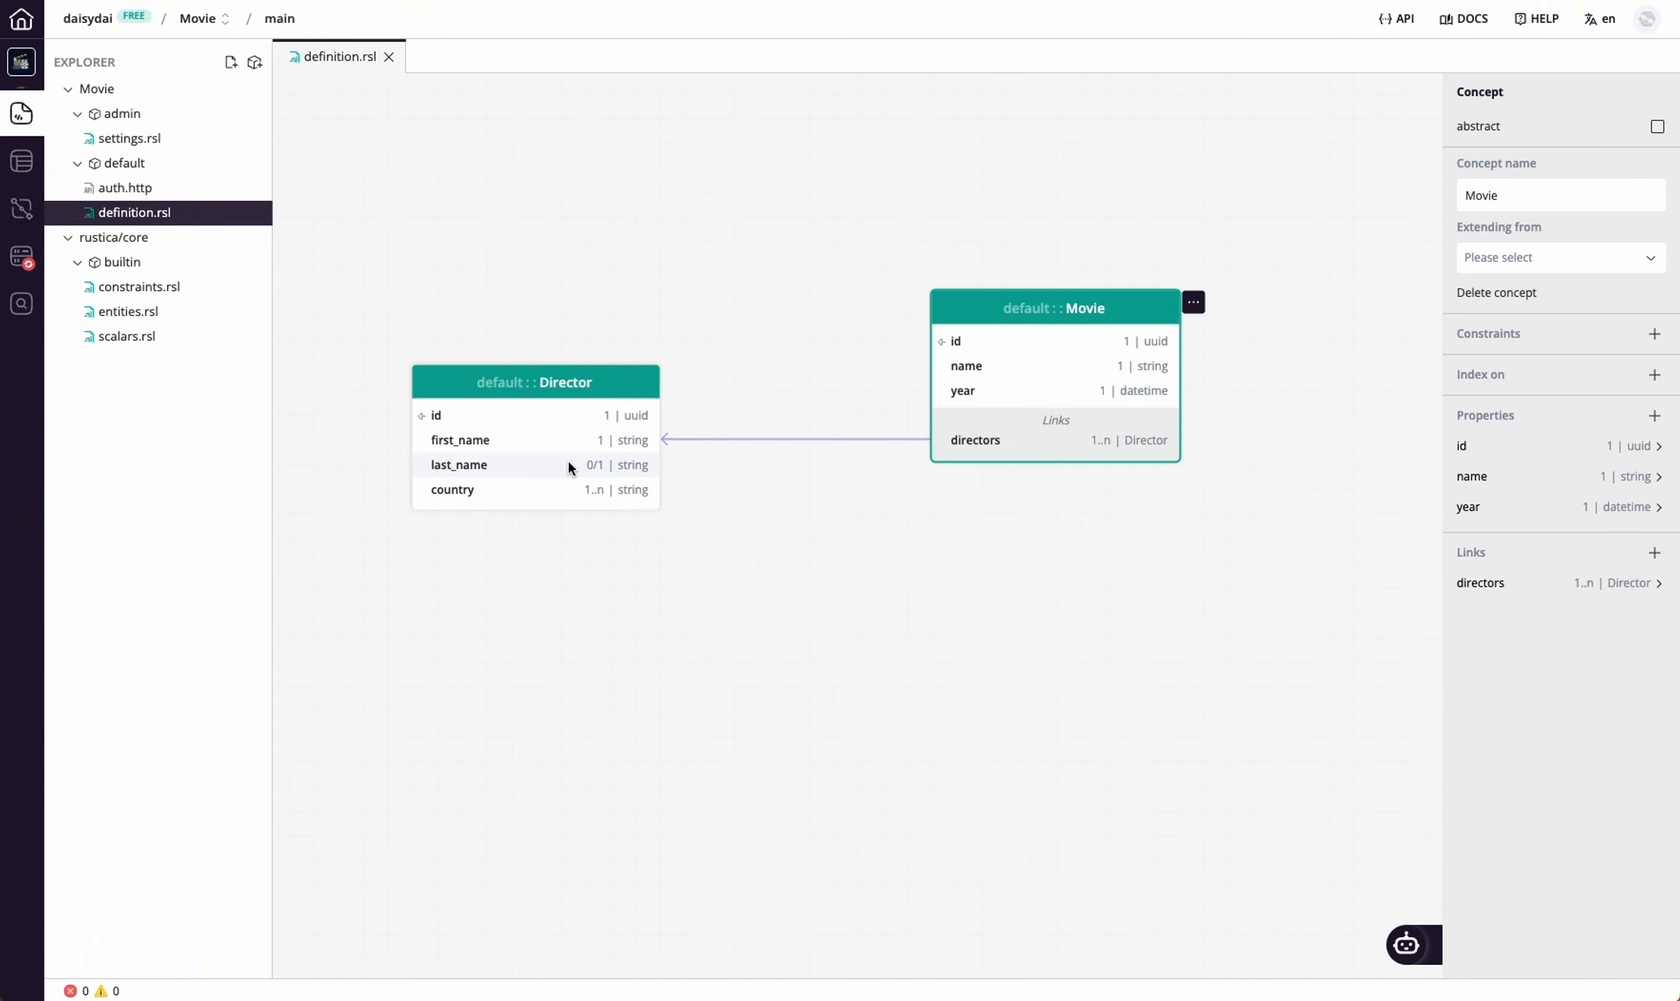
left_click_drag(564, 460, 735, 311)
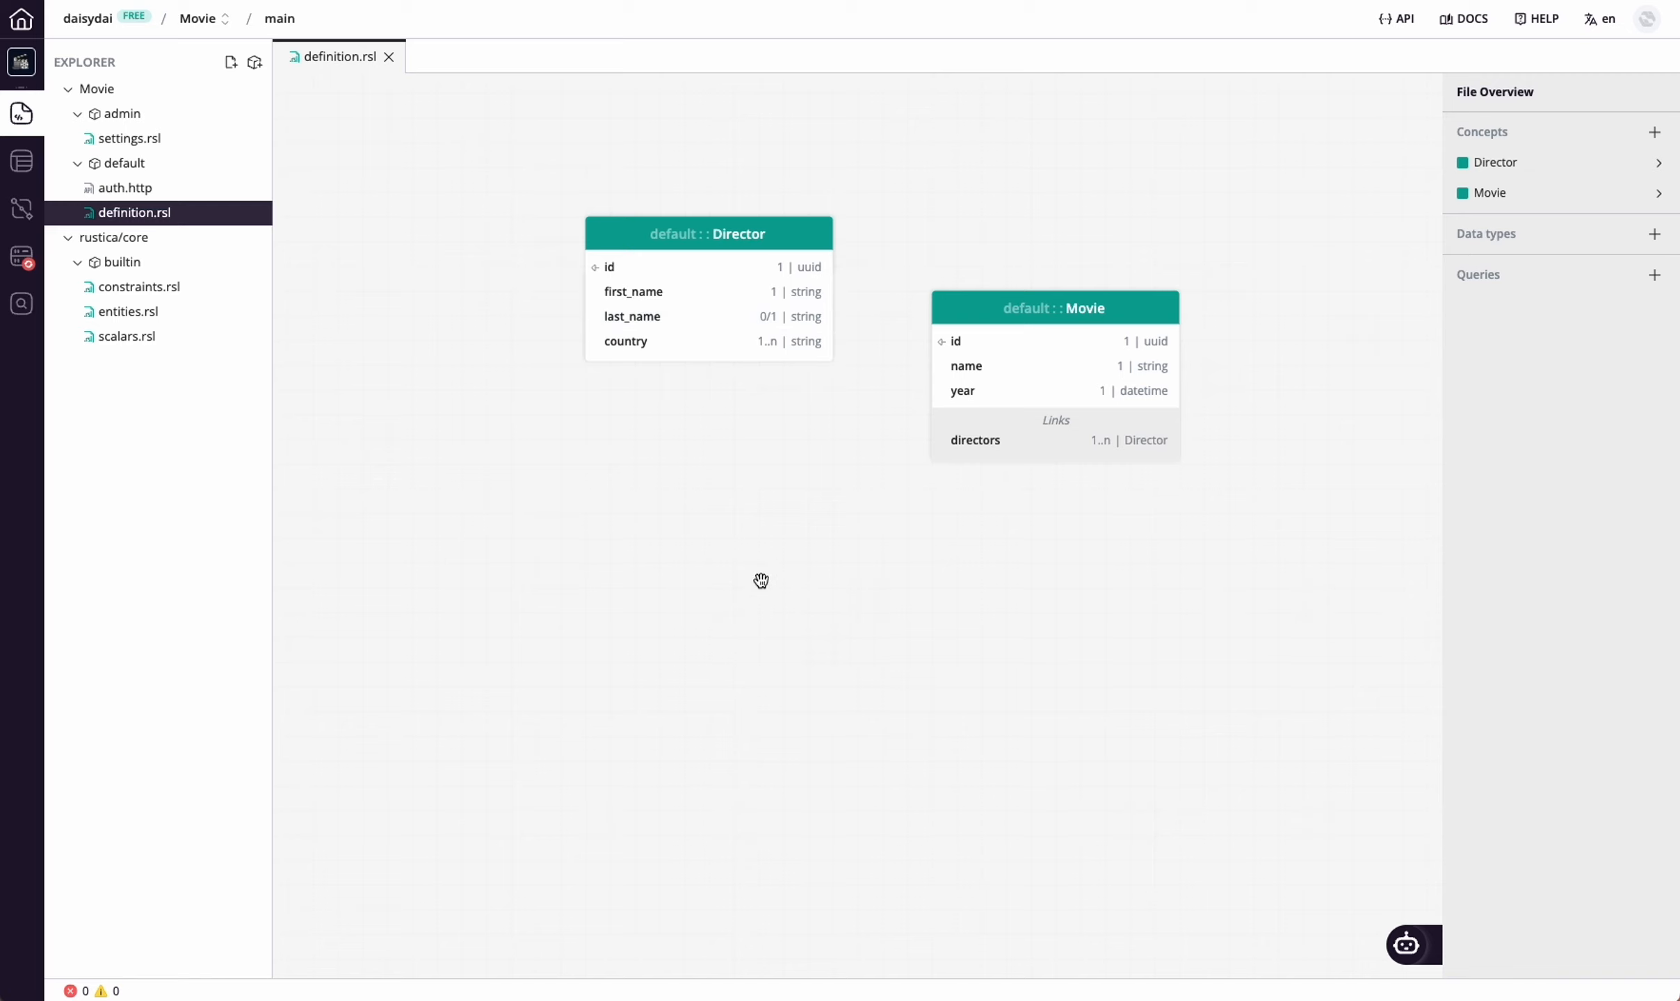
Declare a public query named get_movies
right_click(716, 481)
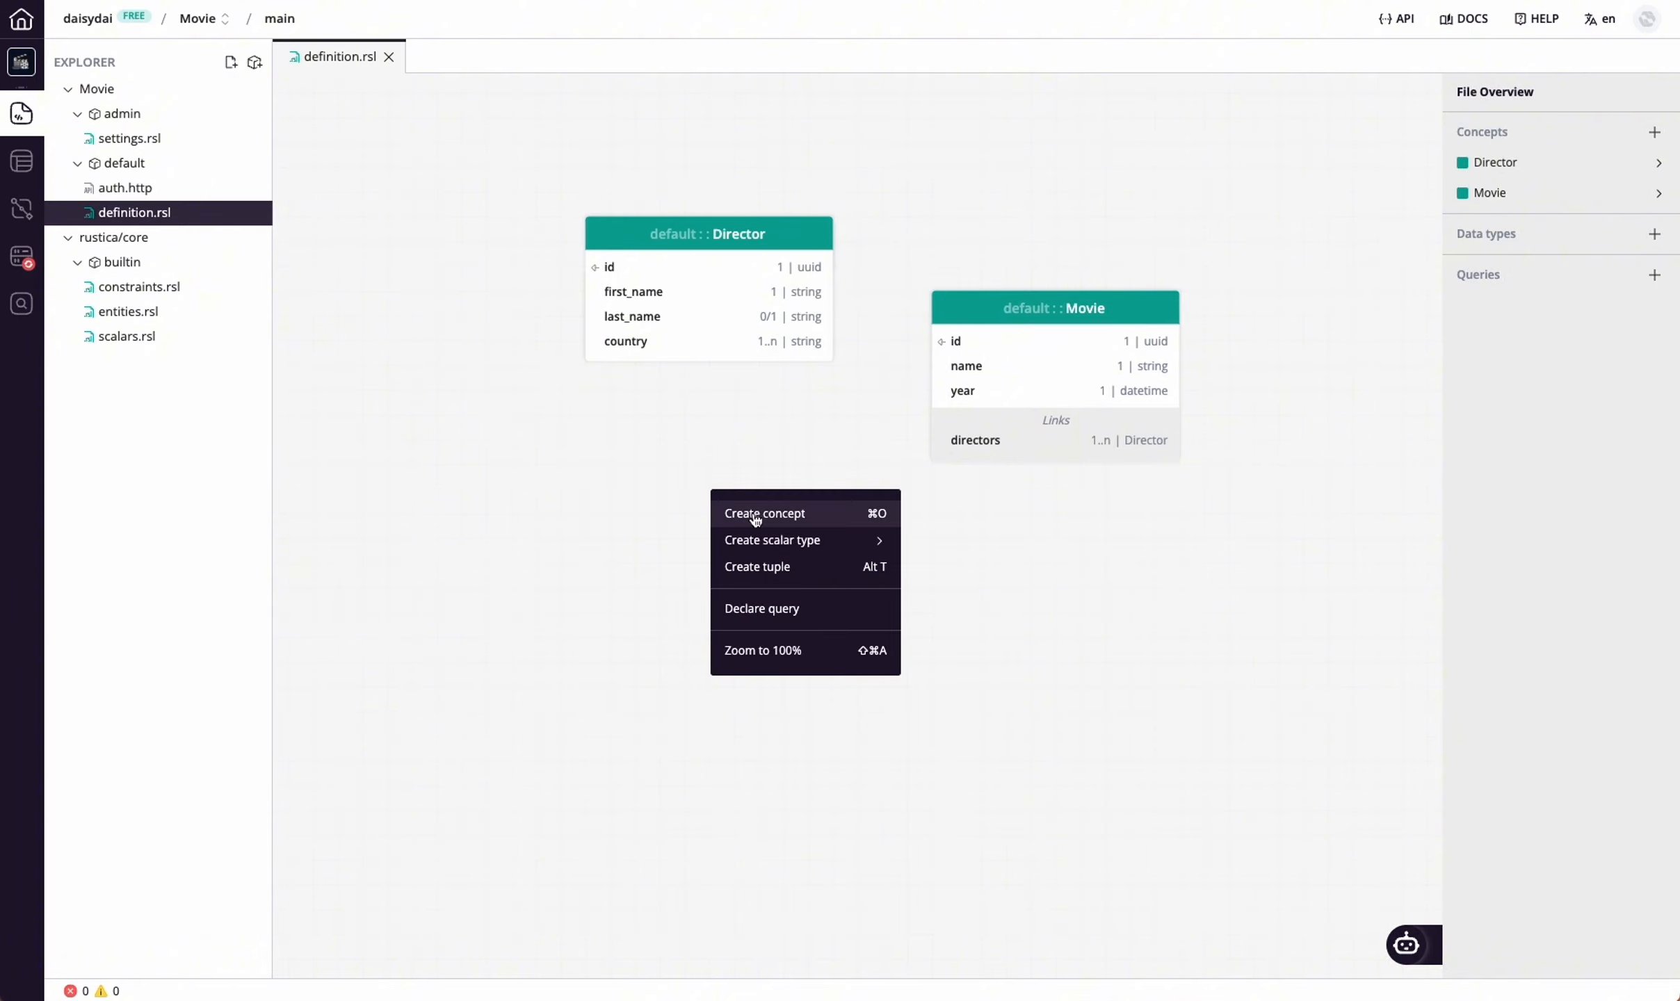
left_click(844, 615)
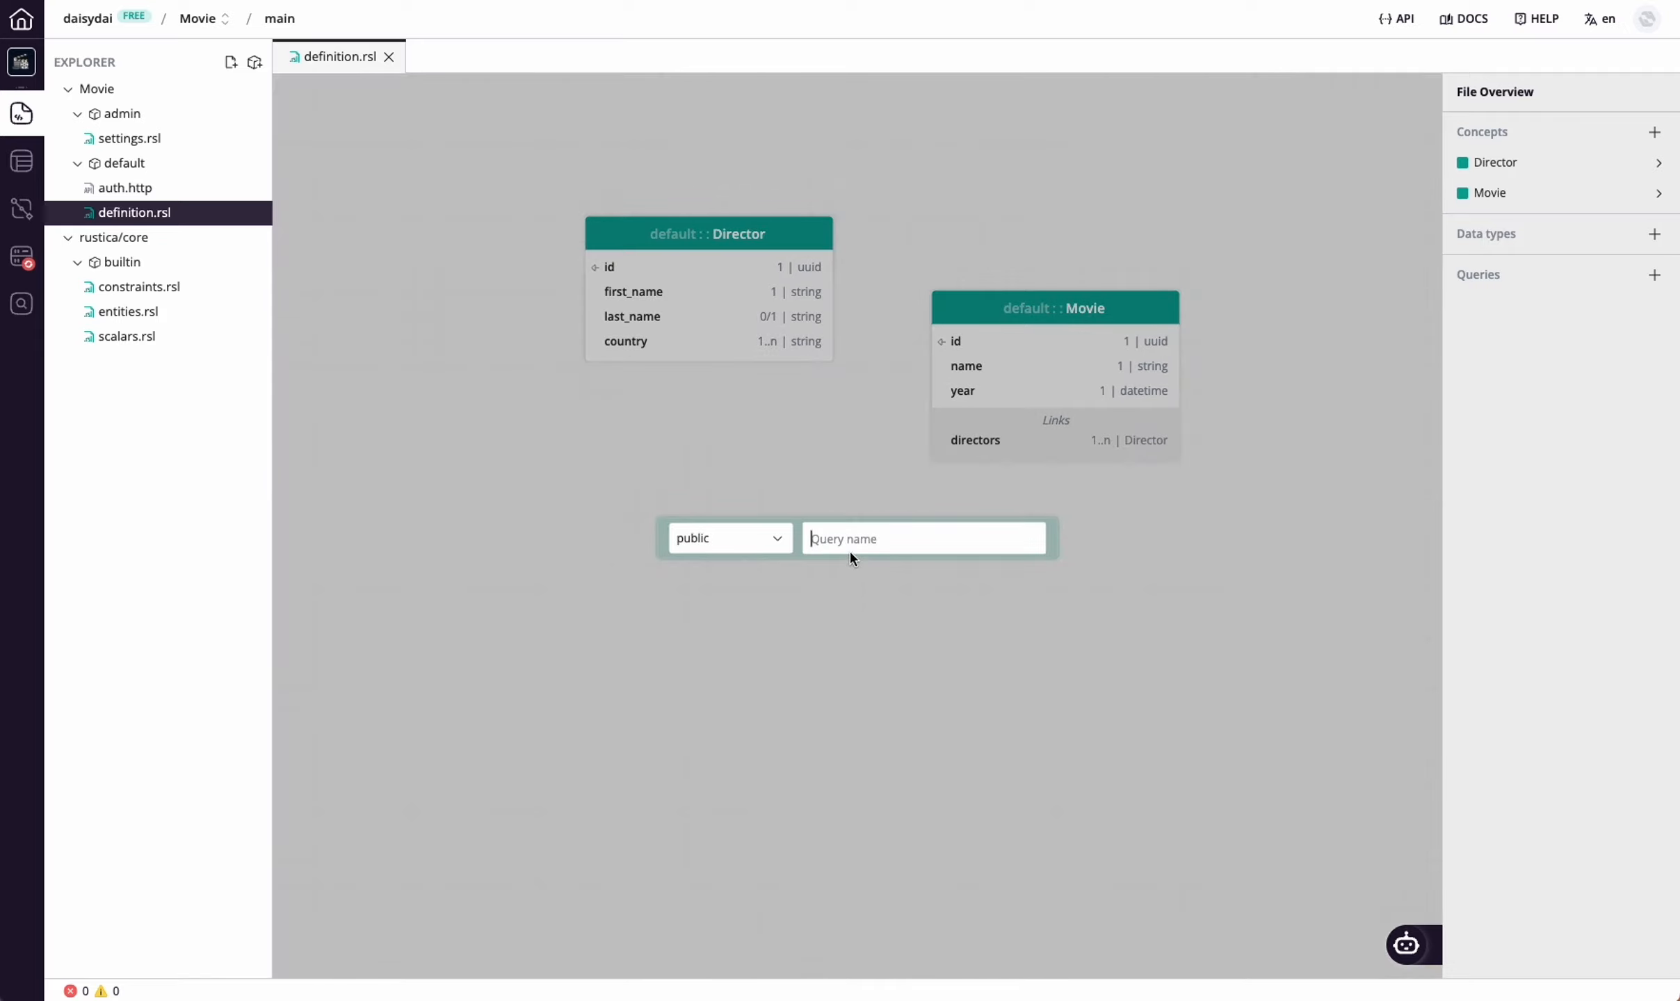
type("get_movies")
key("Return")
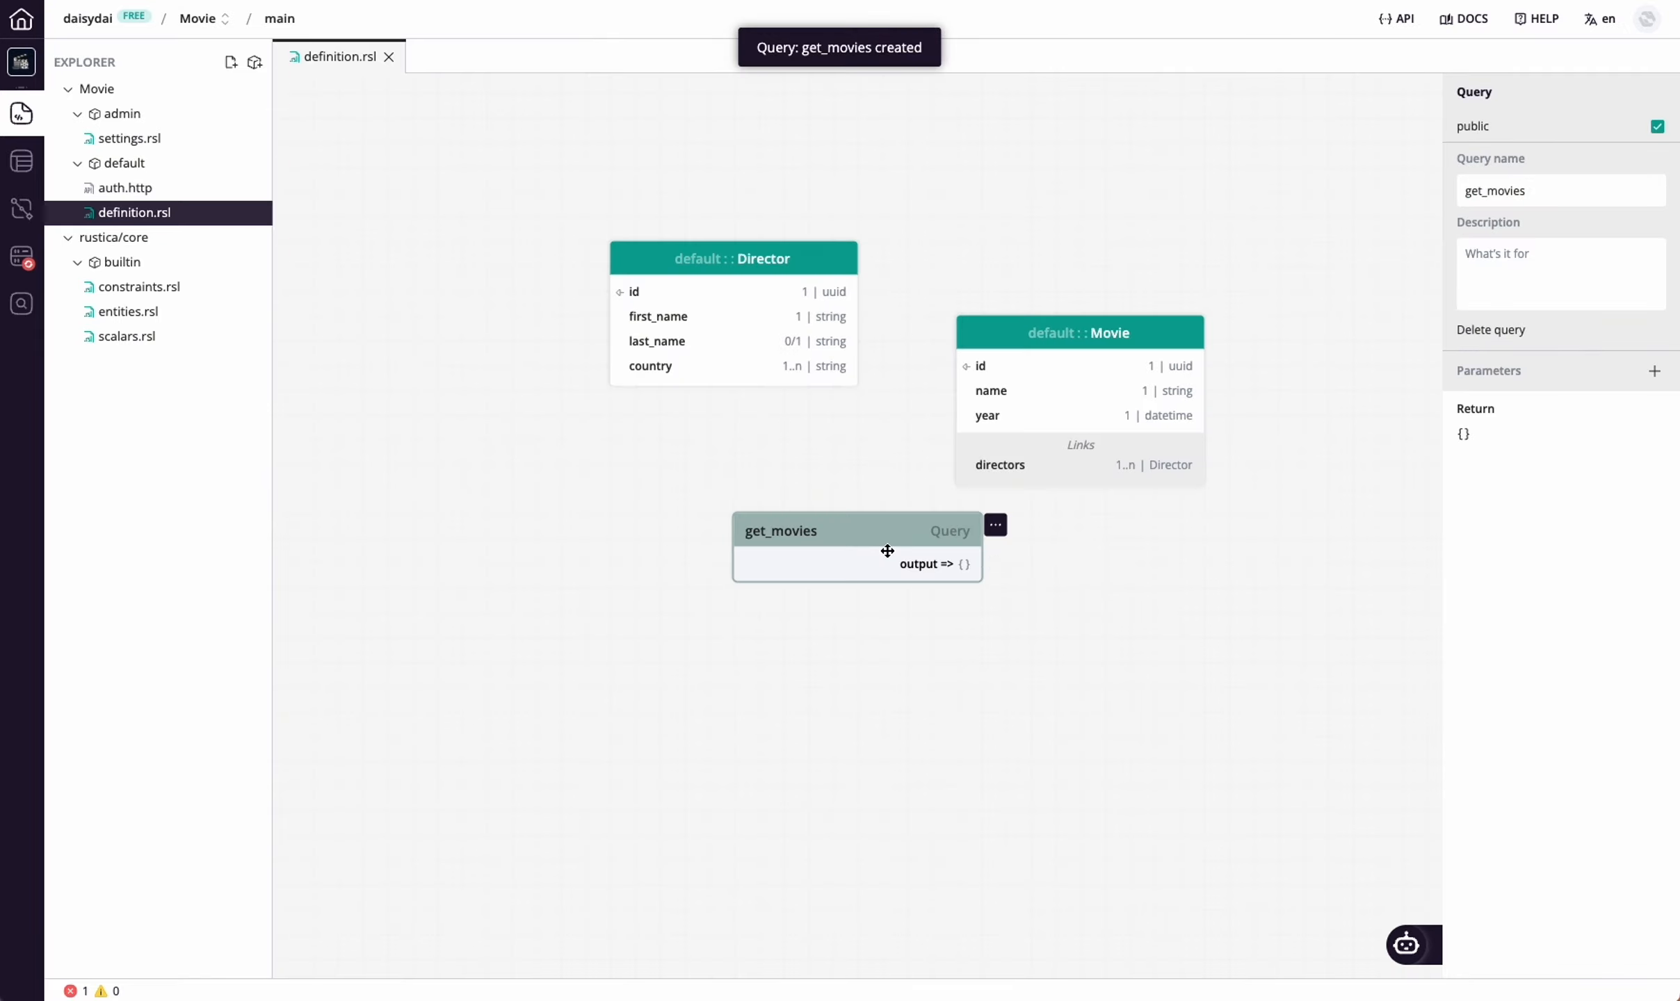
Open the get_movies query for editing and add a SELECT expression that reads from the Movie concept
double_click(887, 551)
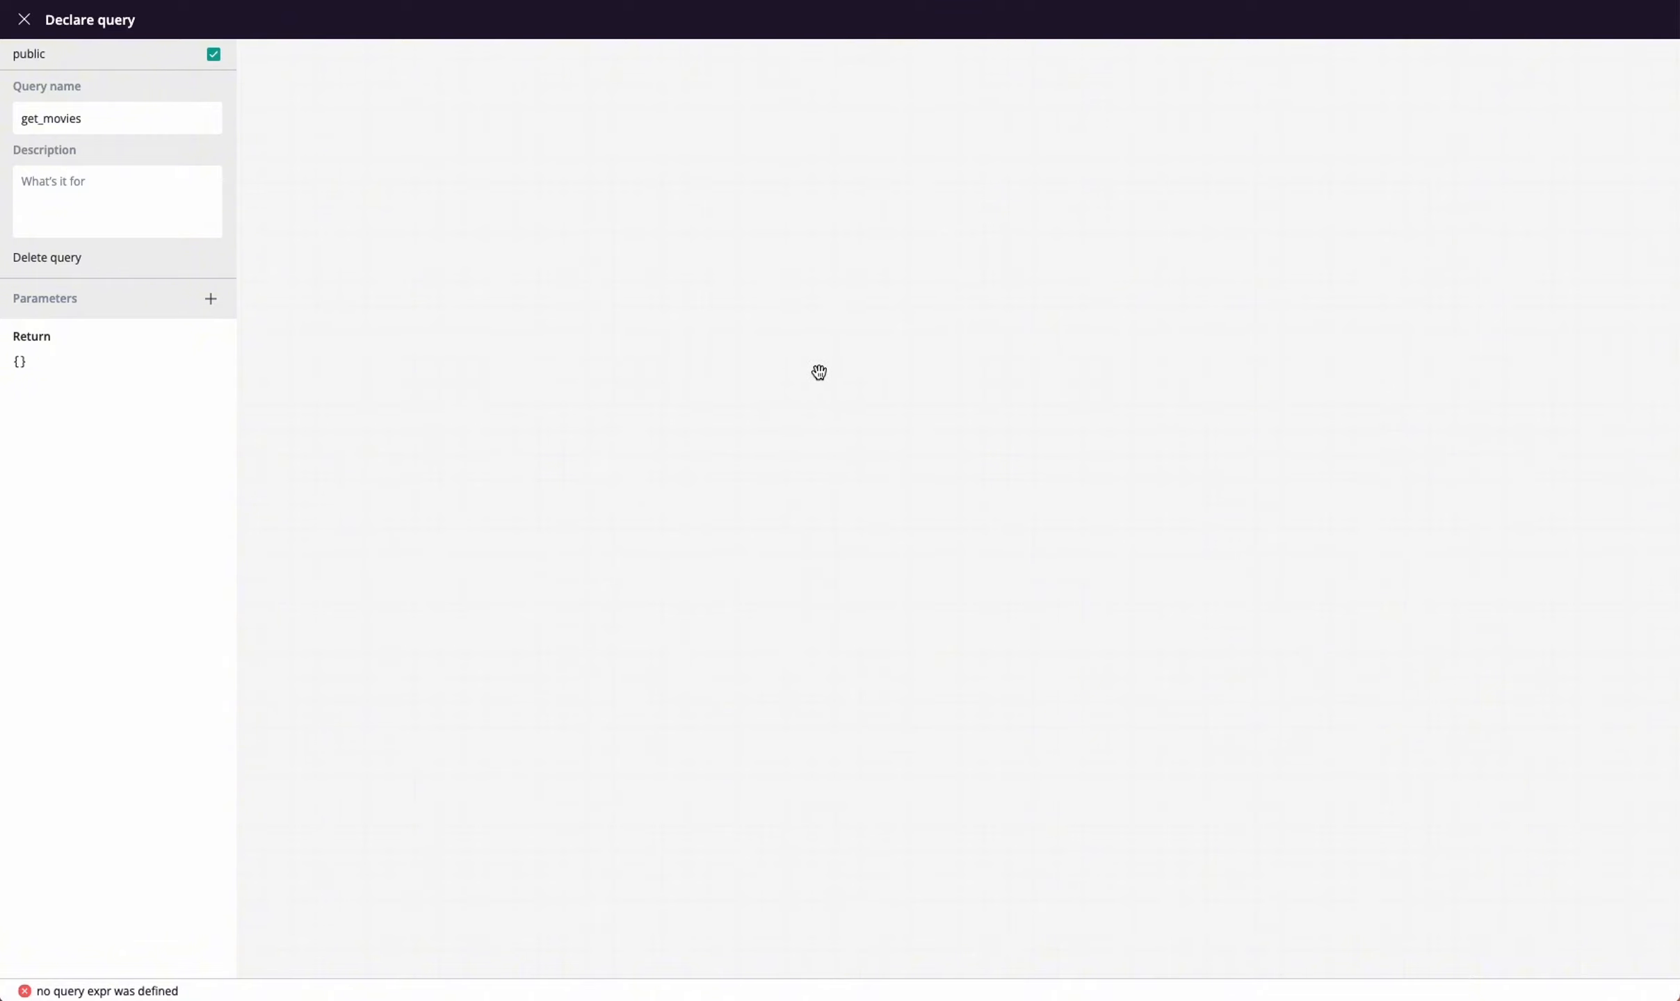
right_click(749, 323)
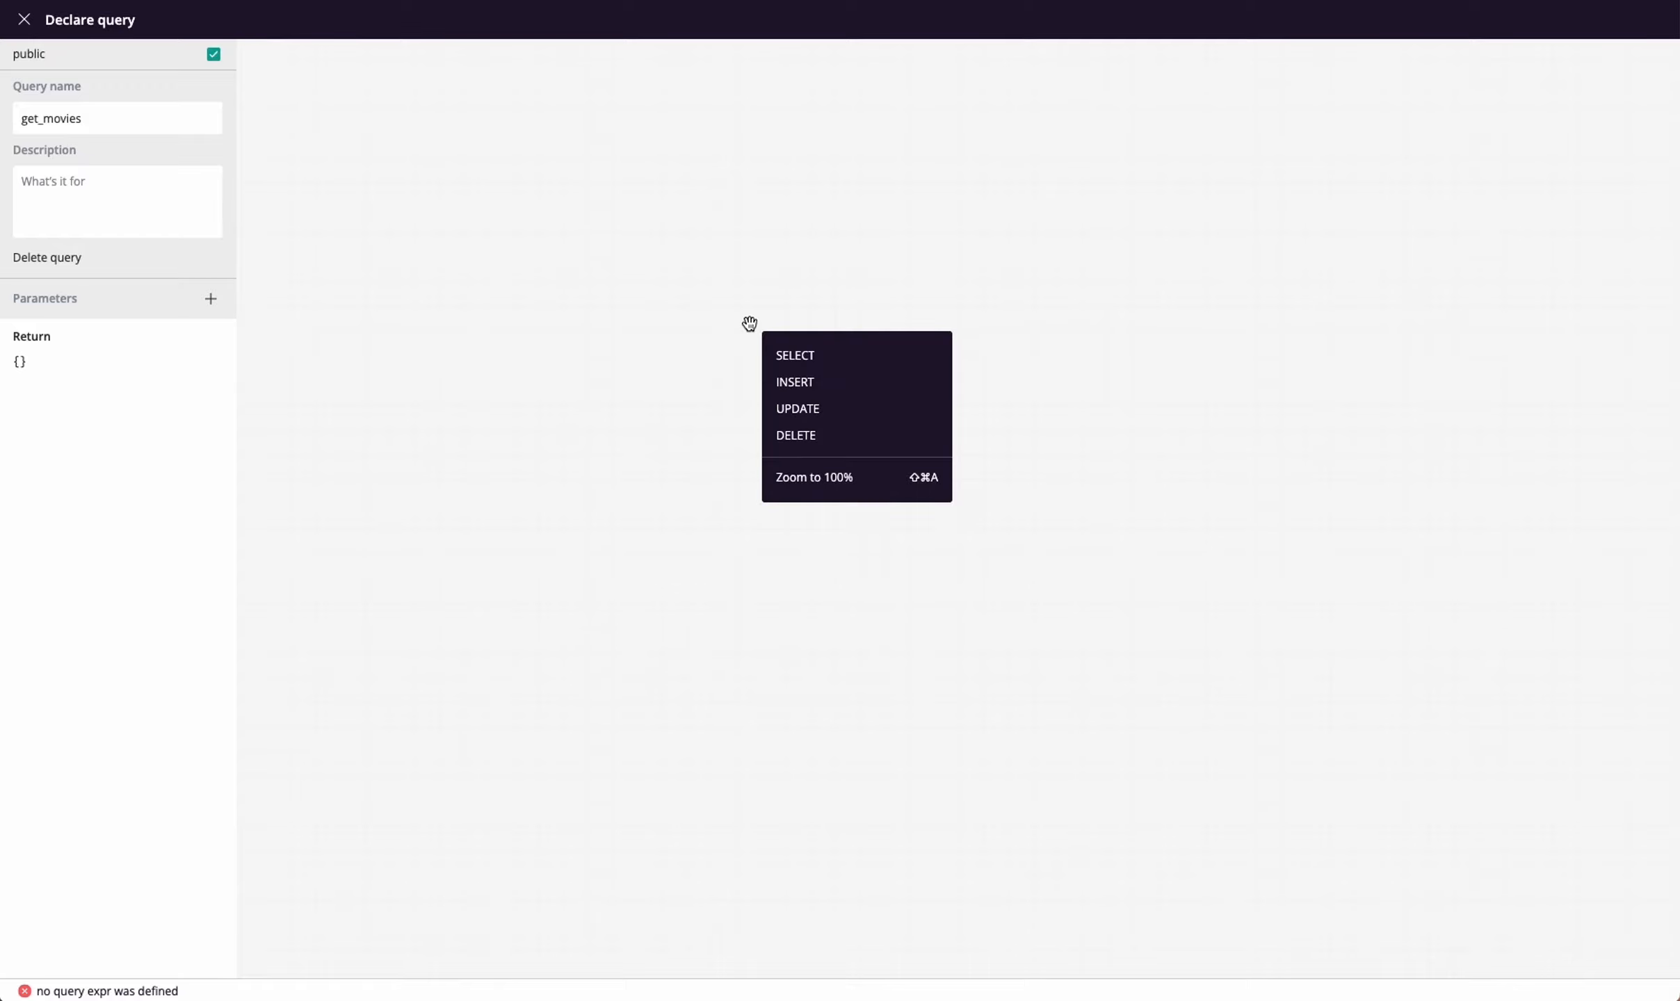
left_click(899, 360)
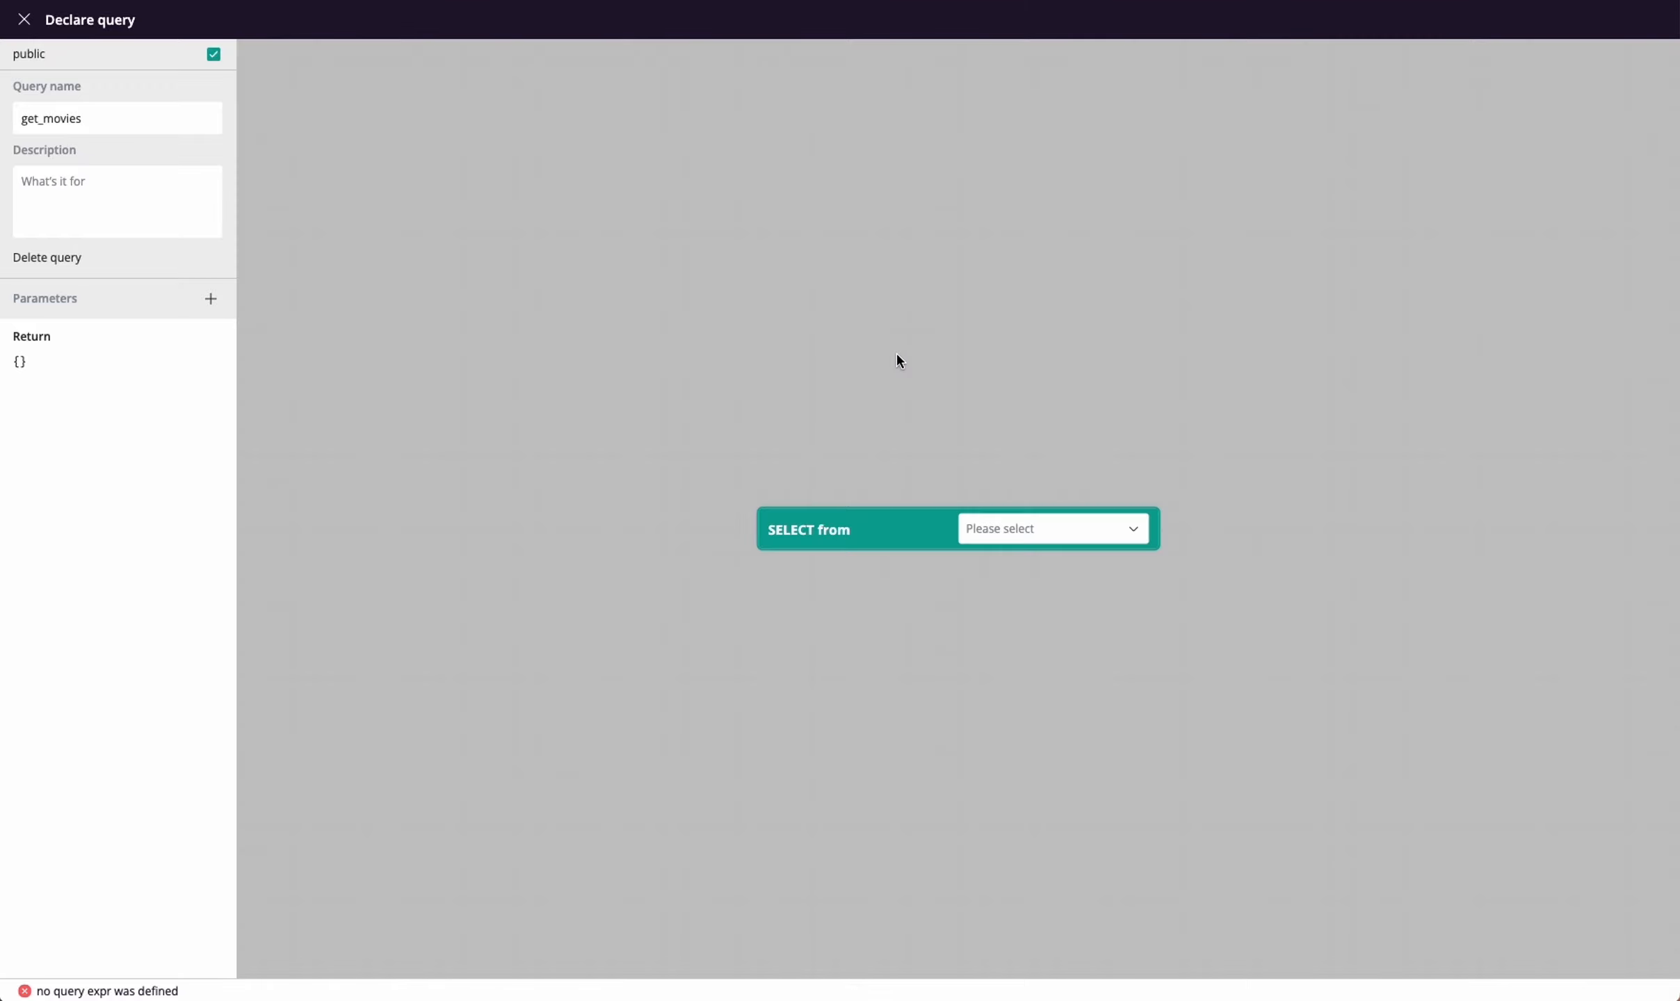
left_click(1061, 537)
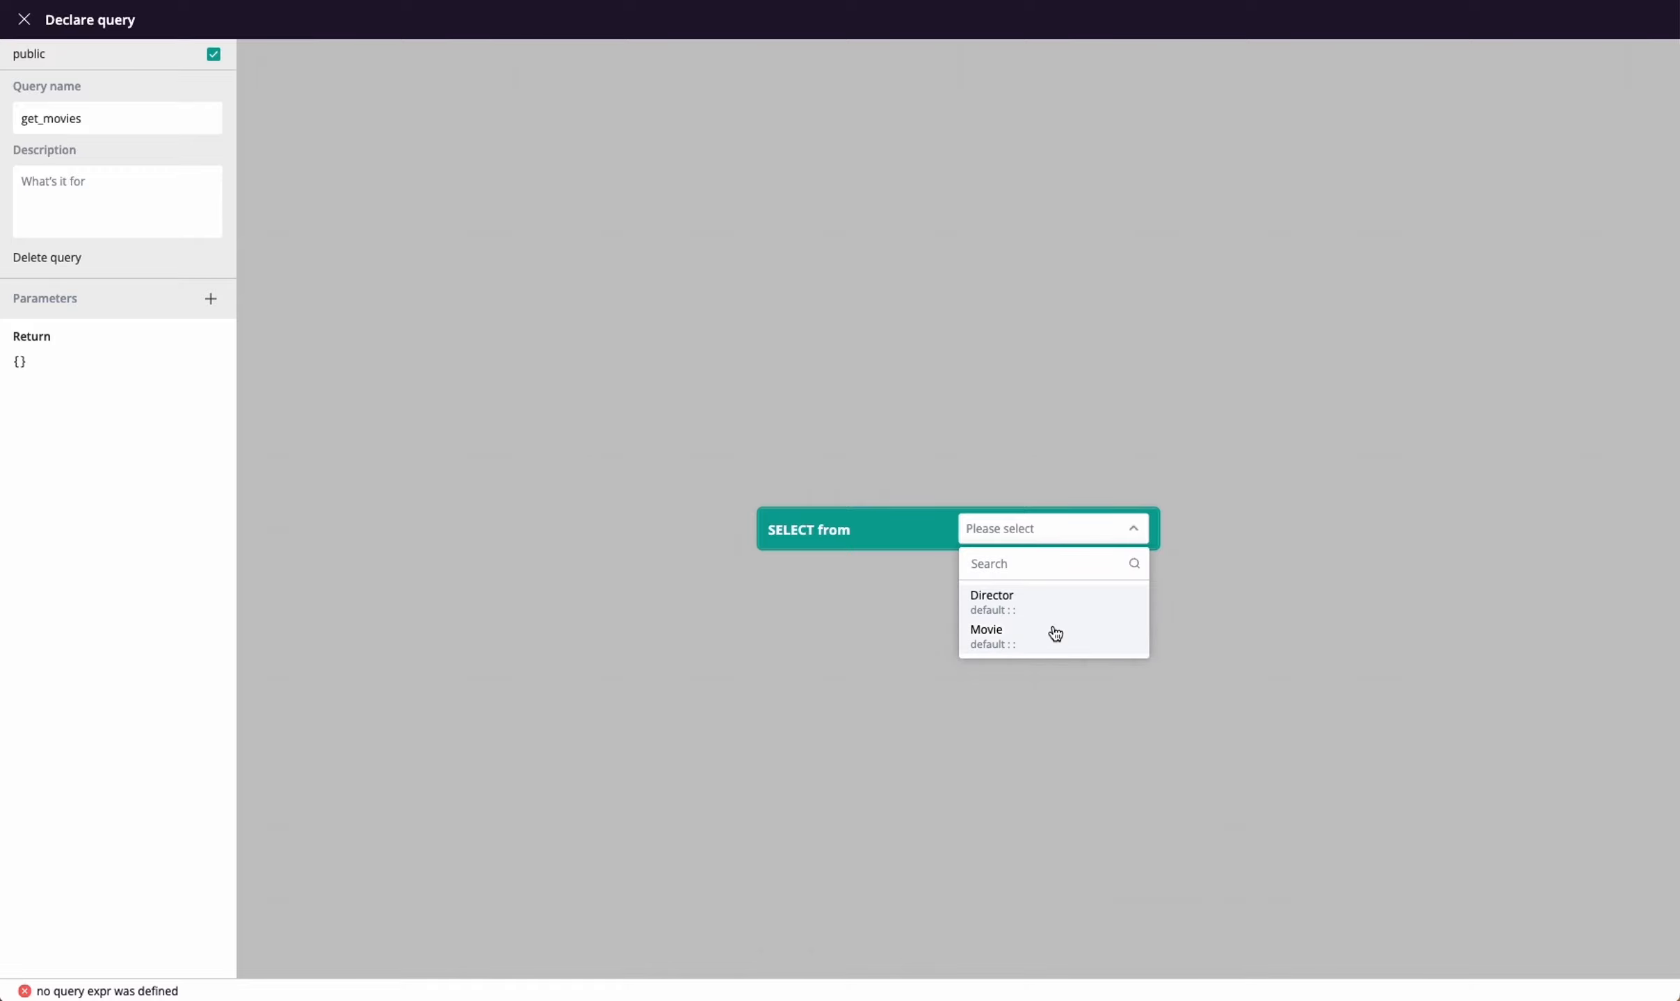
left_click(1054, 650)
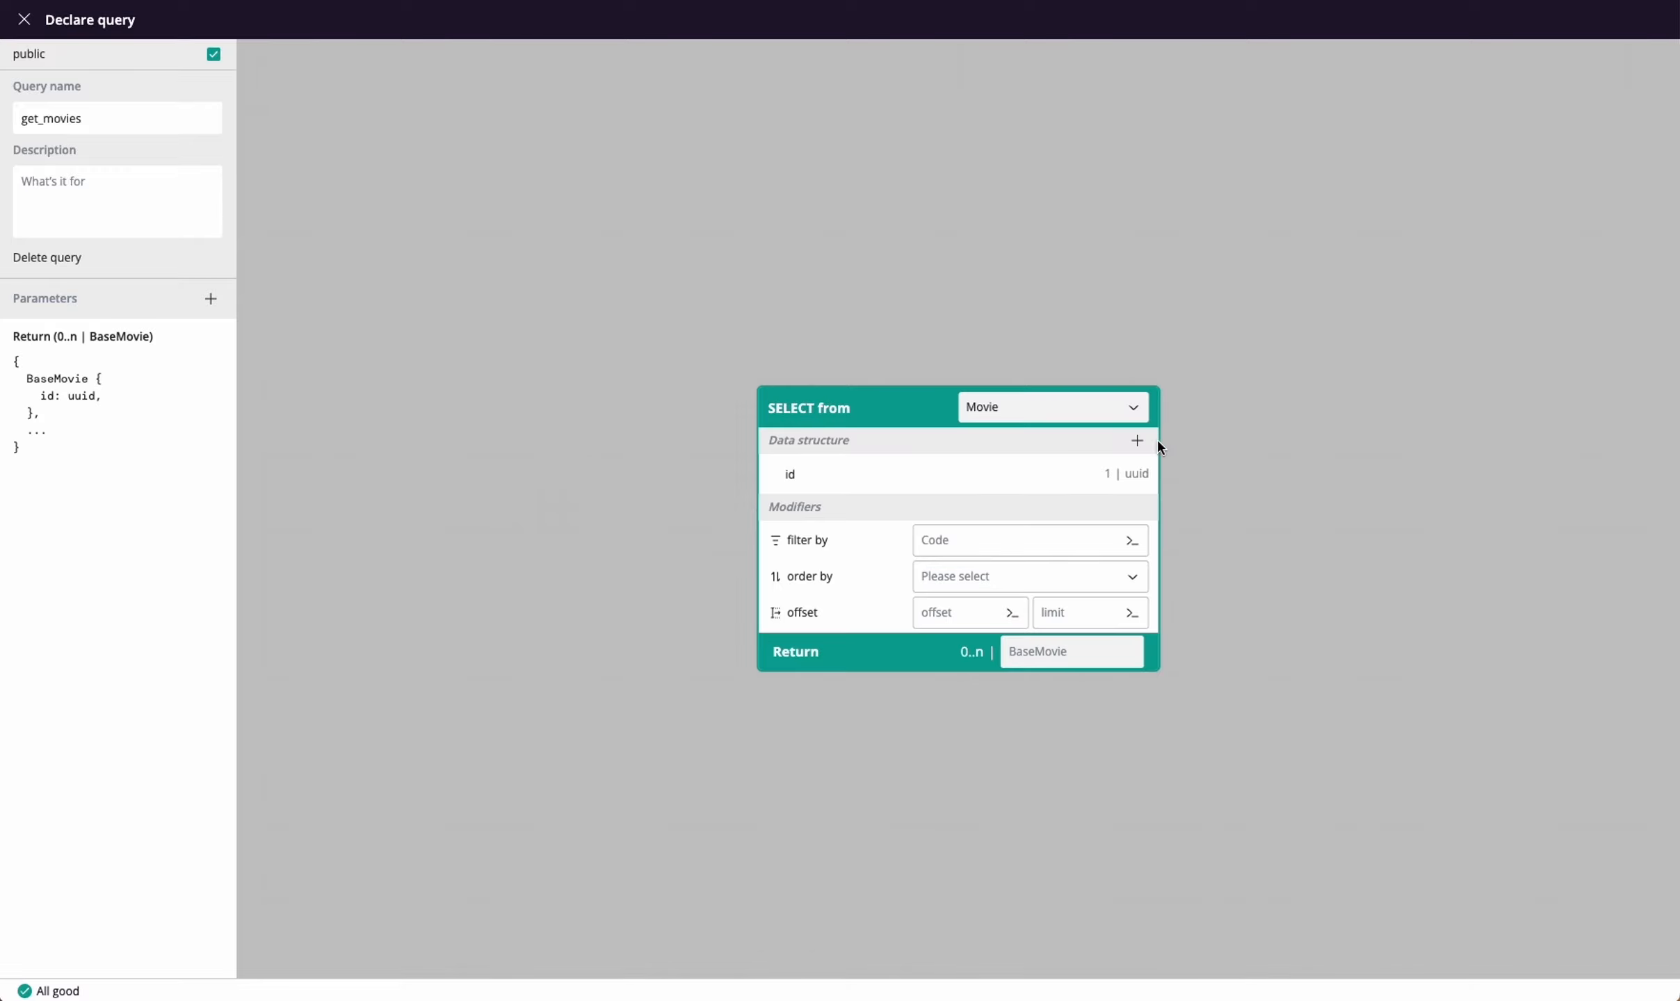
Add the predefined fields name, year and directors to the Movie selection's data structure
left_click(1137, 440)
mouse_move(1126, 479)
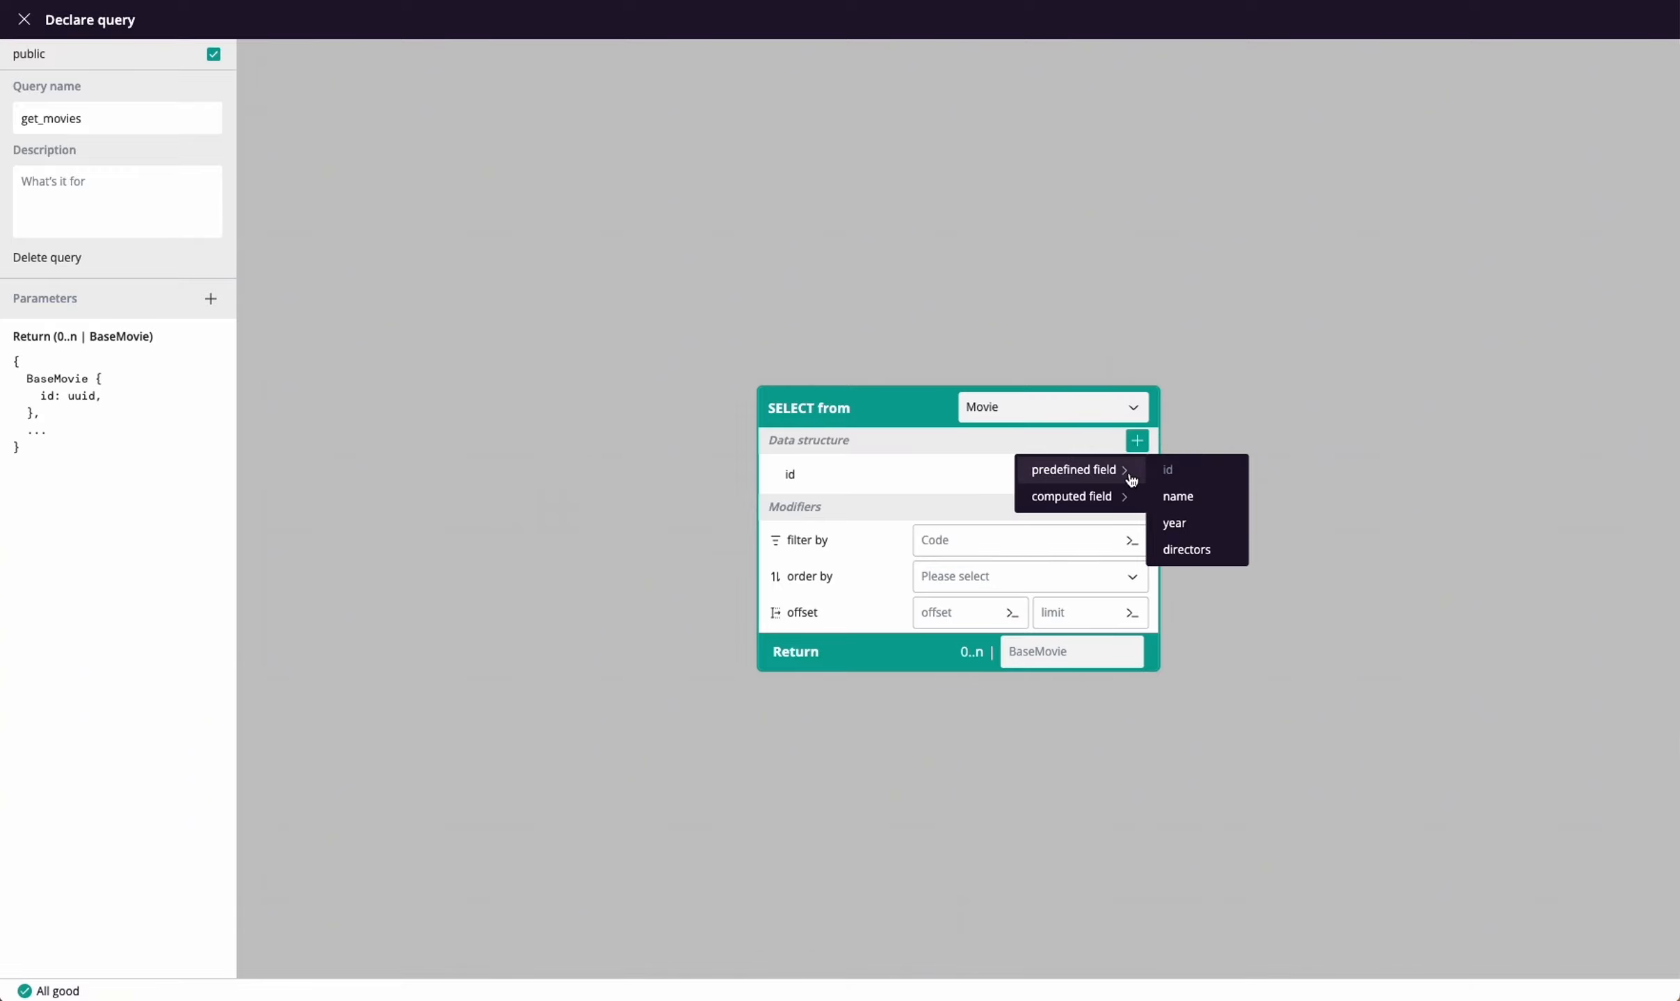
left_click(1199, 502)
left_click(1137, 441)
mouse_move(1133, 472)
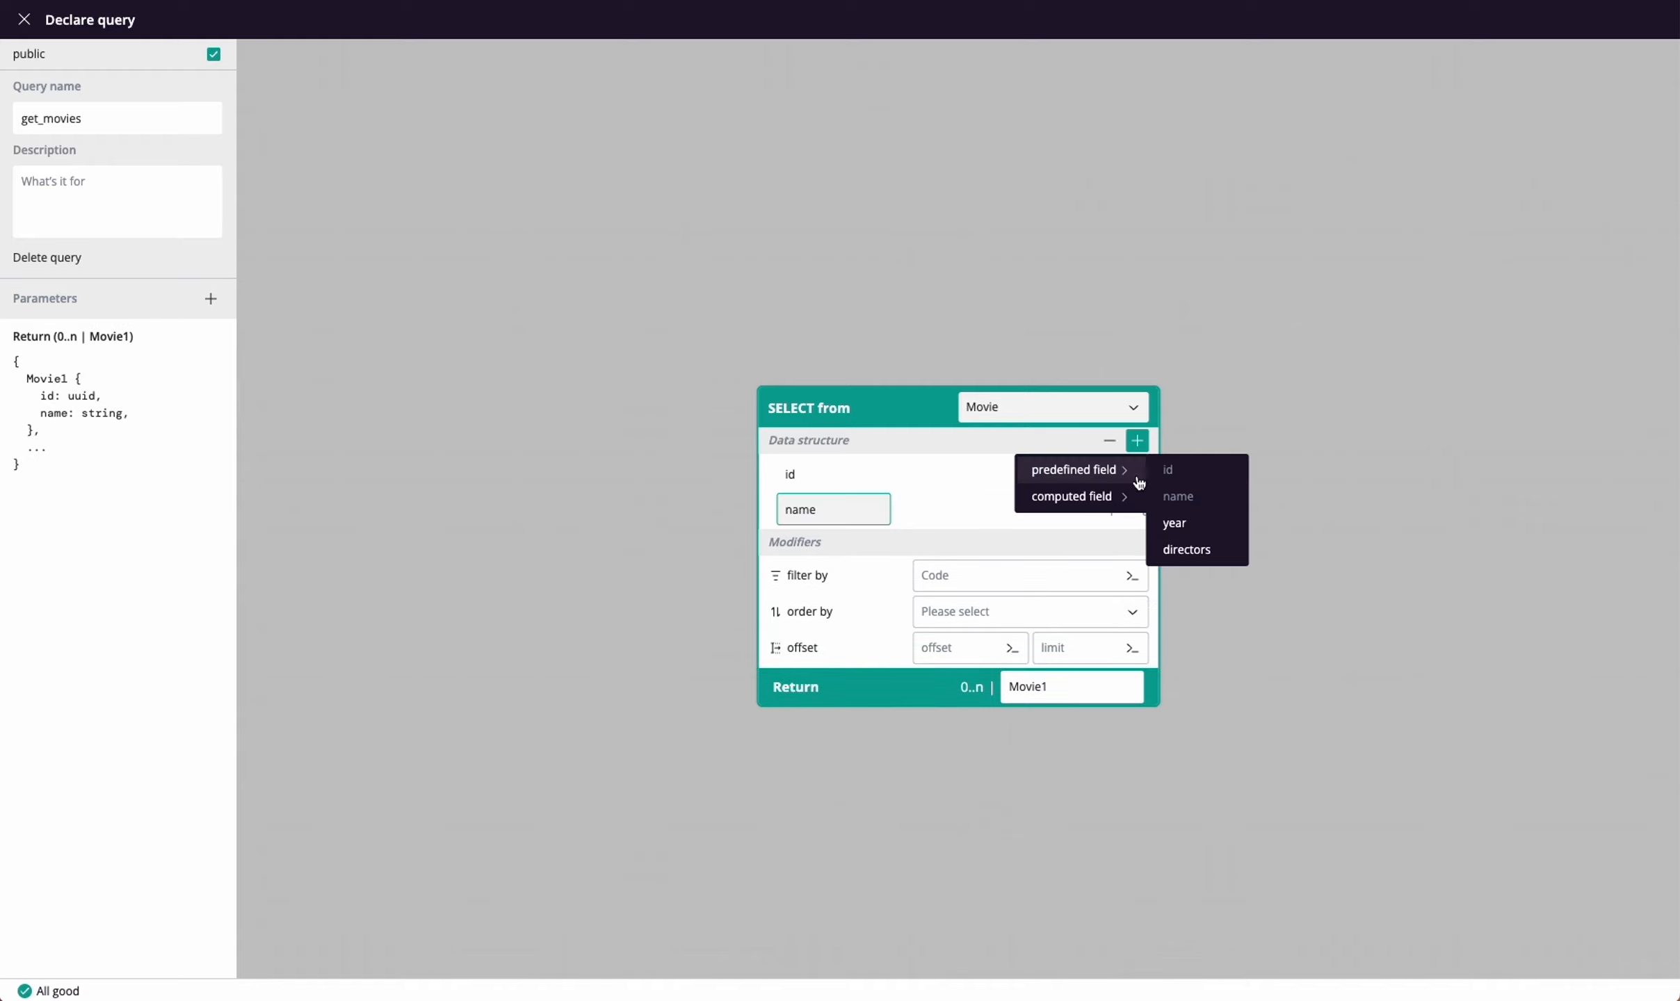
left_click(1191, 525)
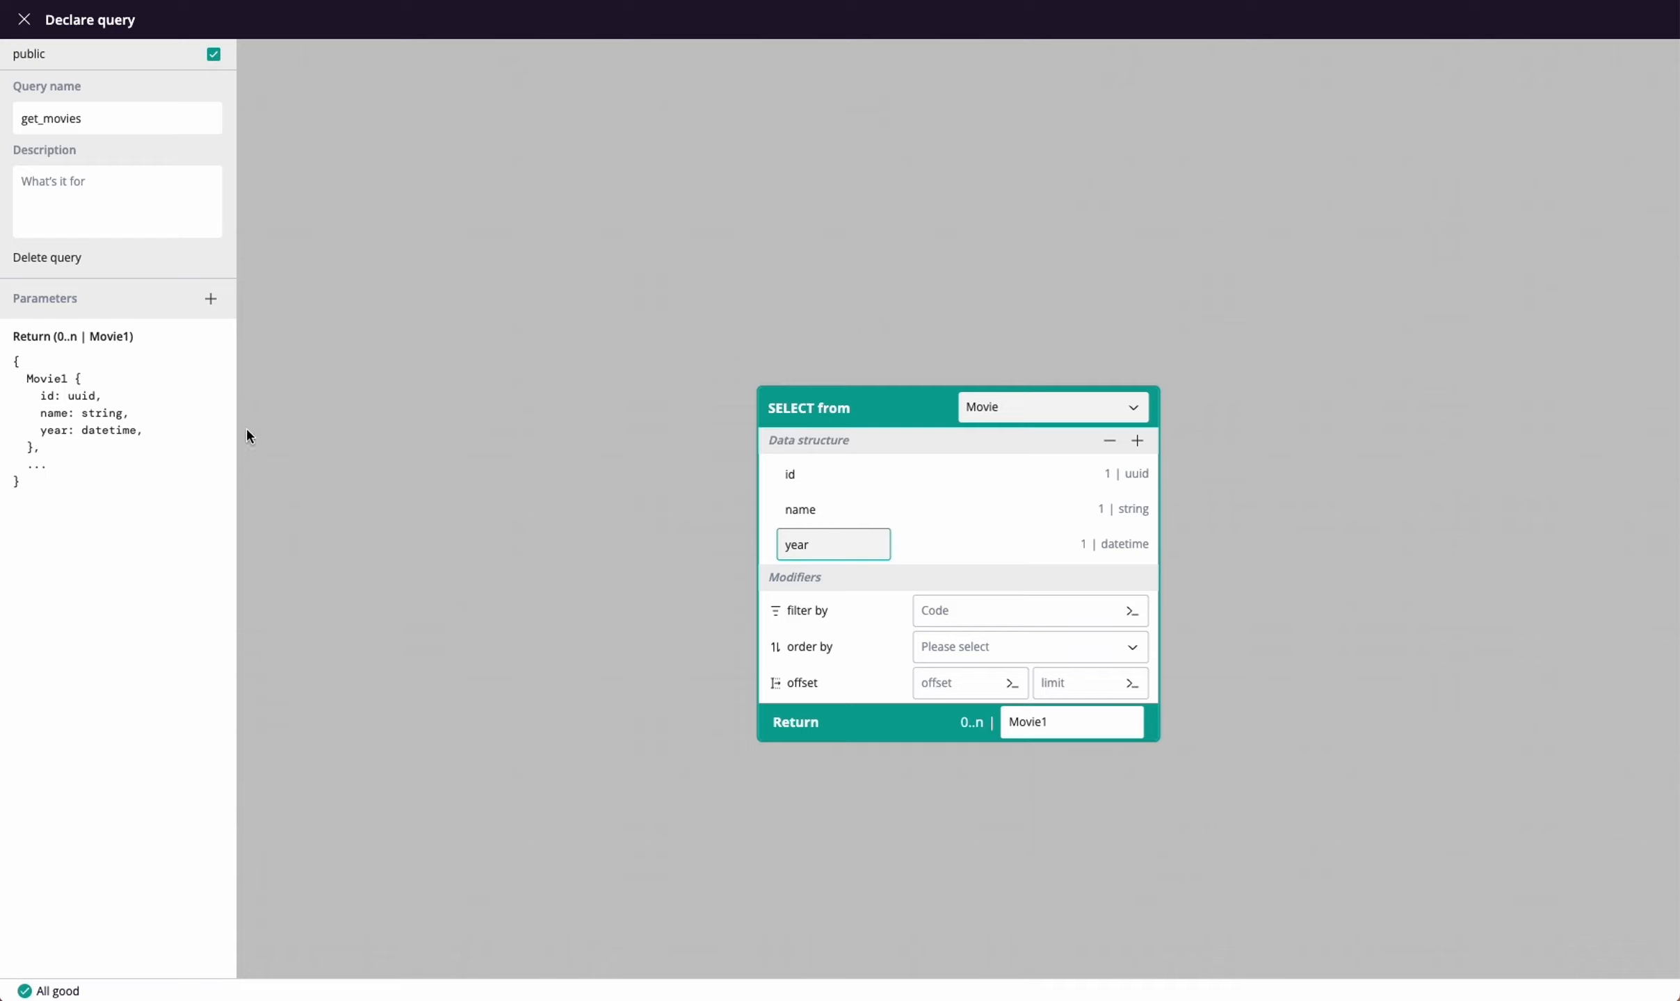
left_click(1137, 440)
mouse_move(1139, 478)
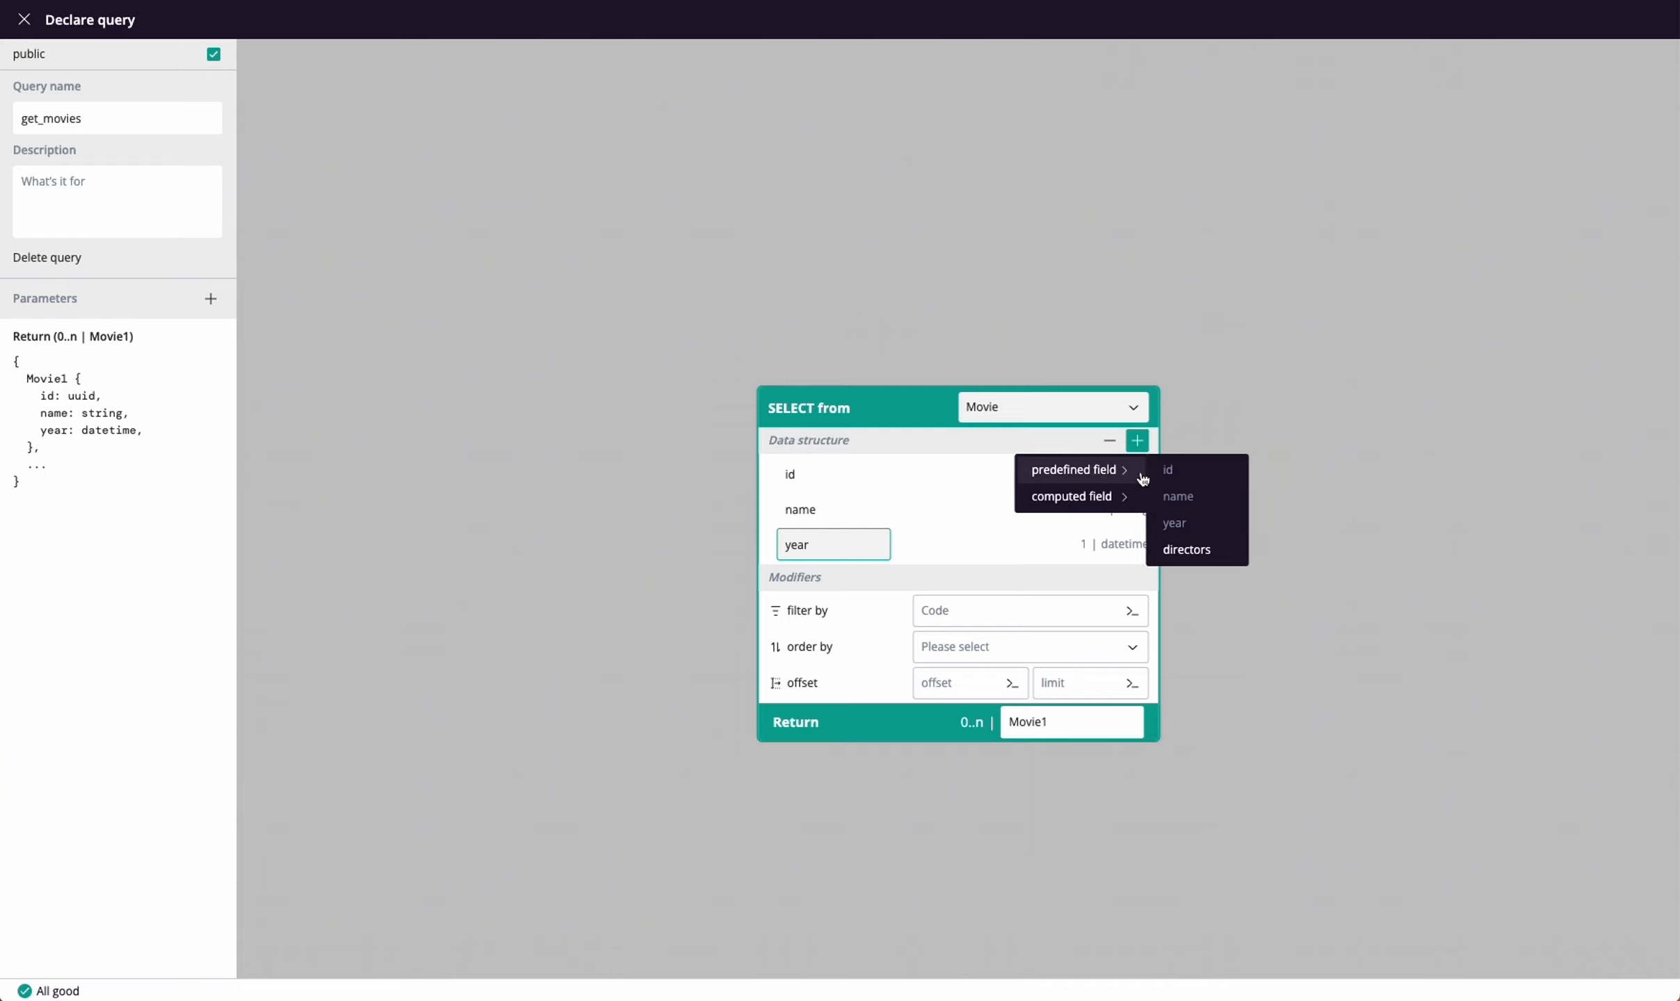
left_click(1218, 559)
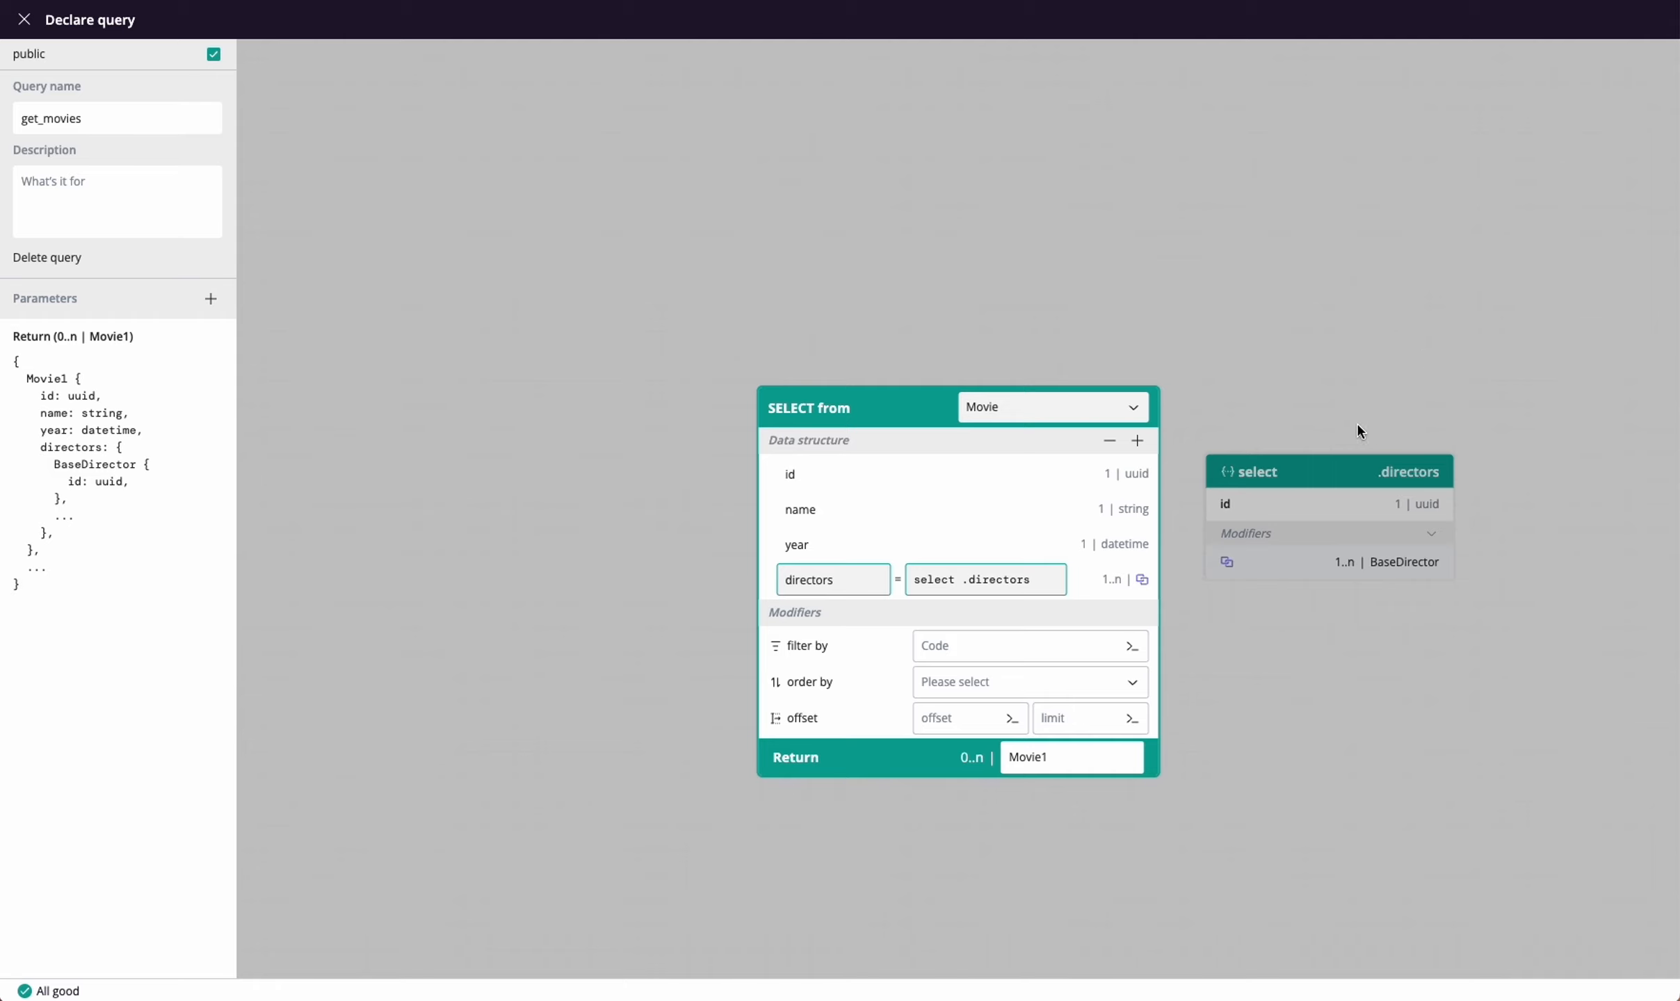
left_click(1277, 620)
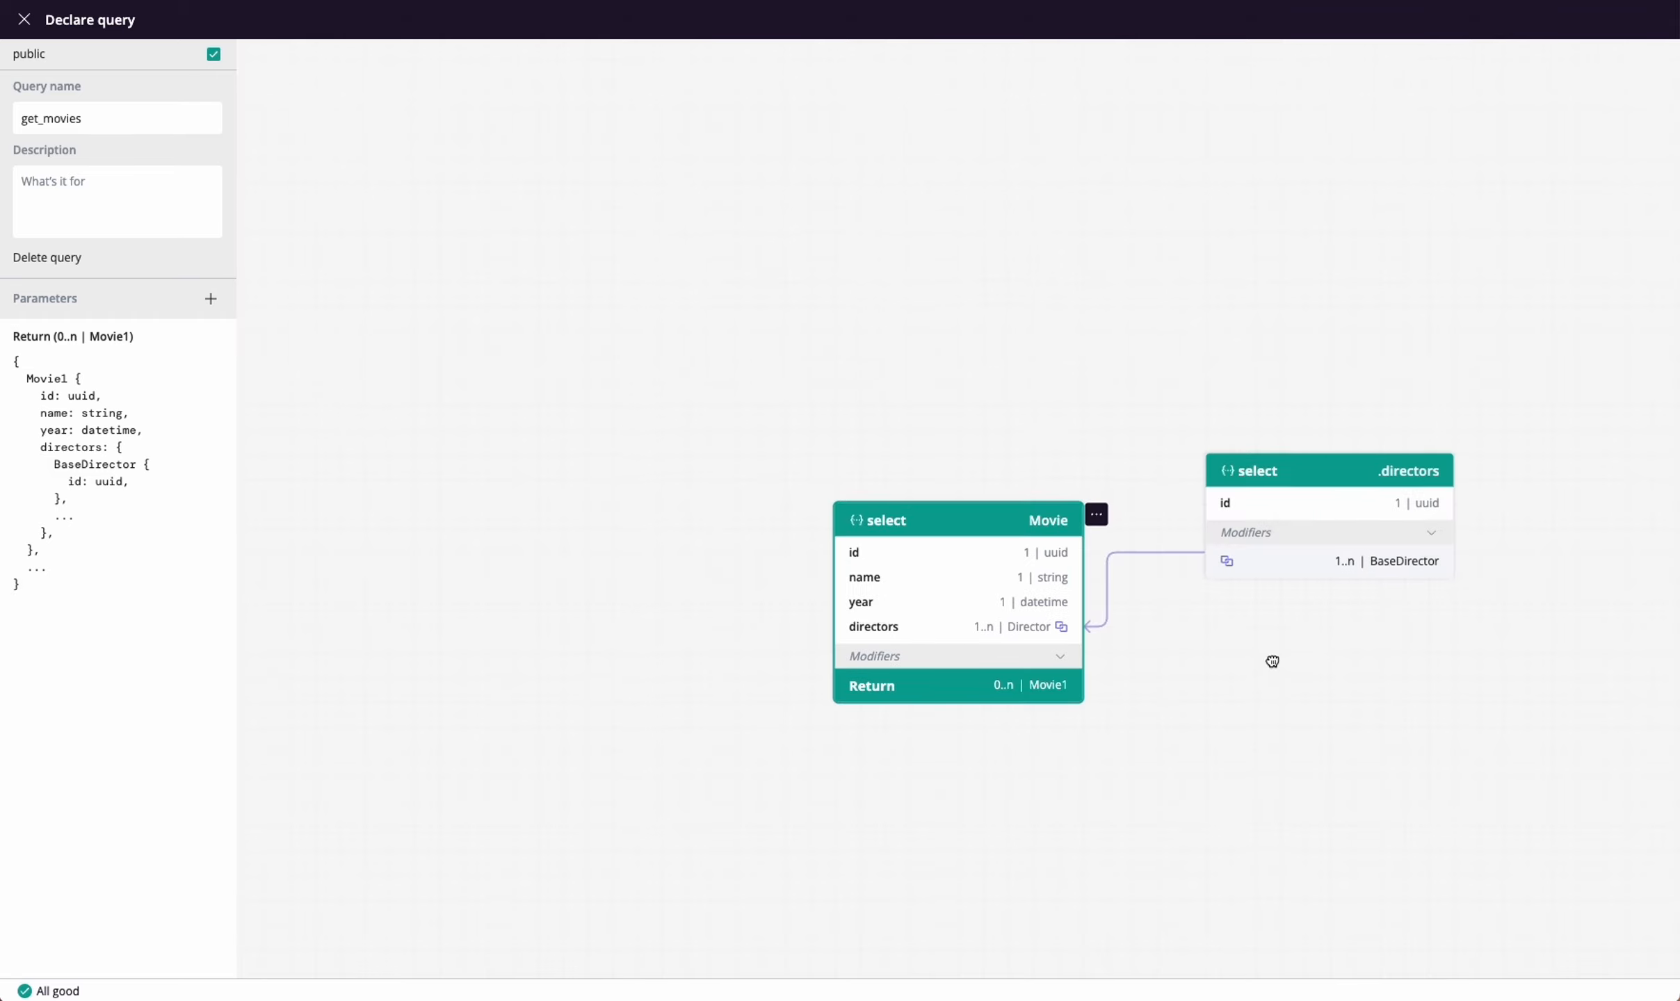
Add the predefined fields first_name, last_name and country to the nested directors selection and close the query editor
left_click_drag(1271, 660, 1050, 487)
double_click(1126, 312)
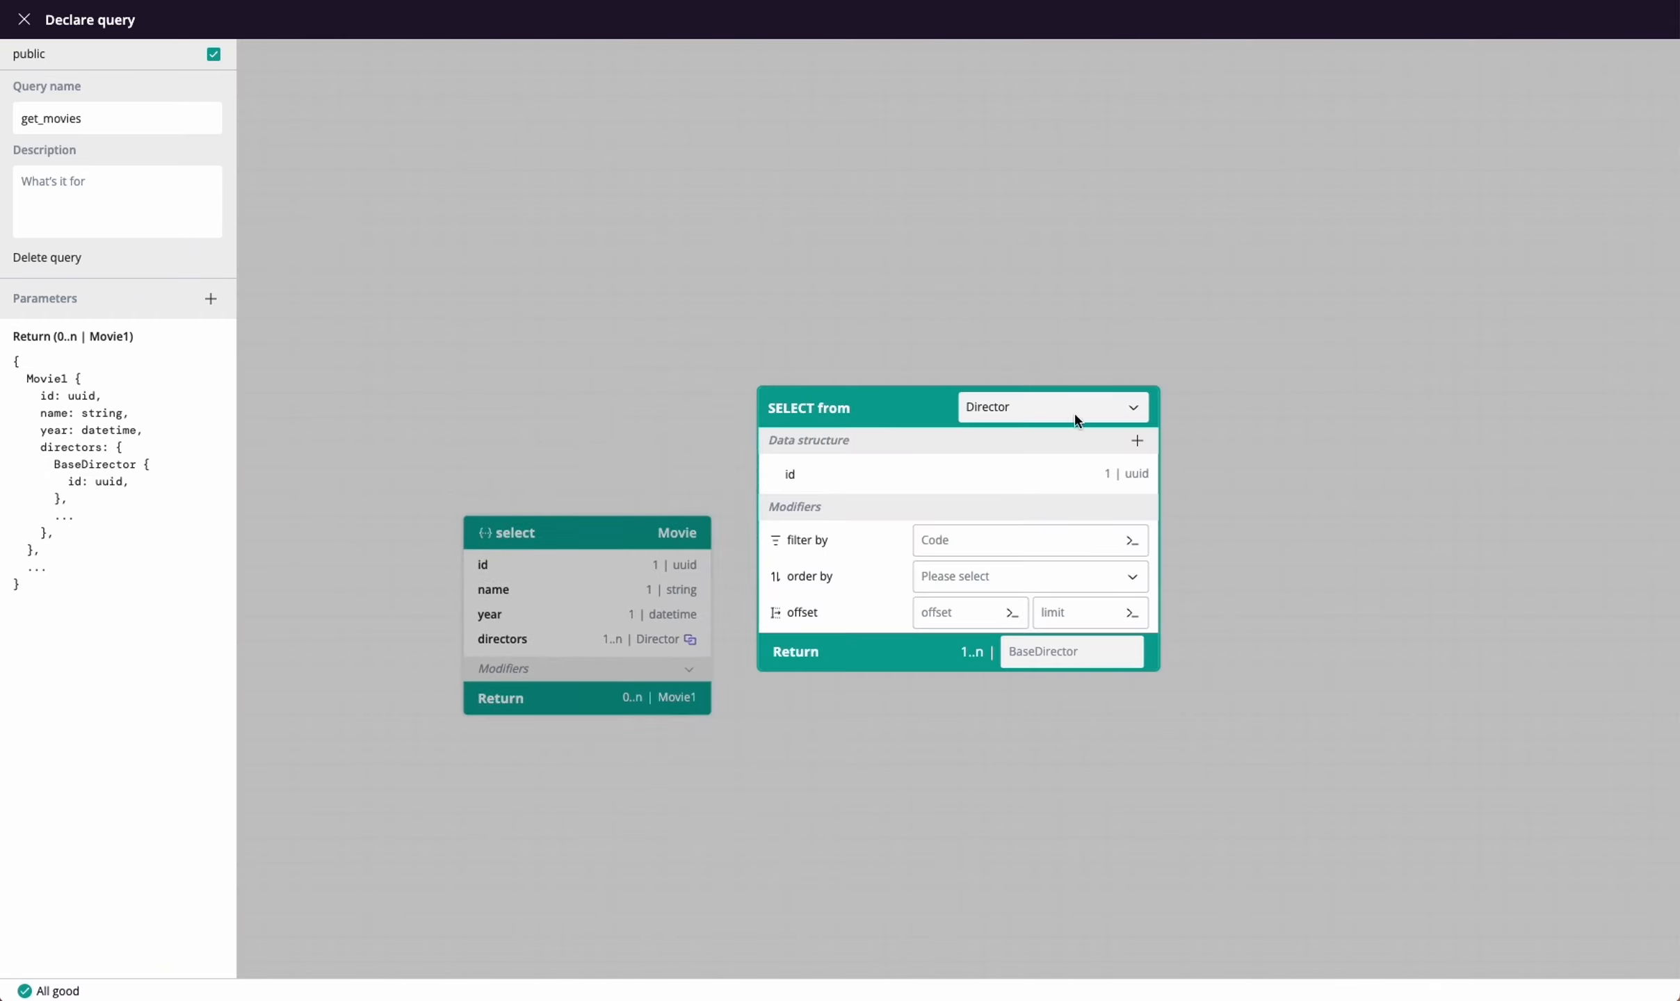
left_click(1137, 440)
mouse_move(1137, 471)
left_click(1190, 496)
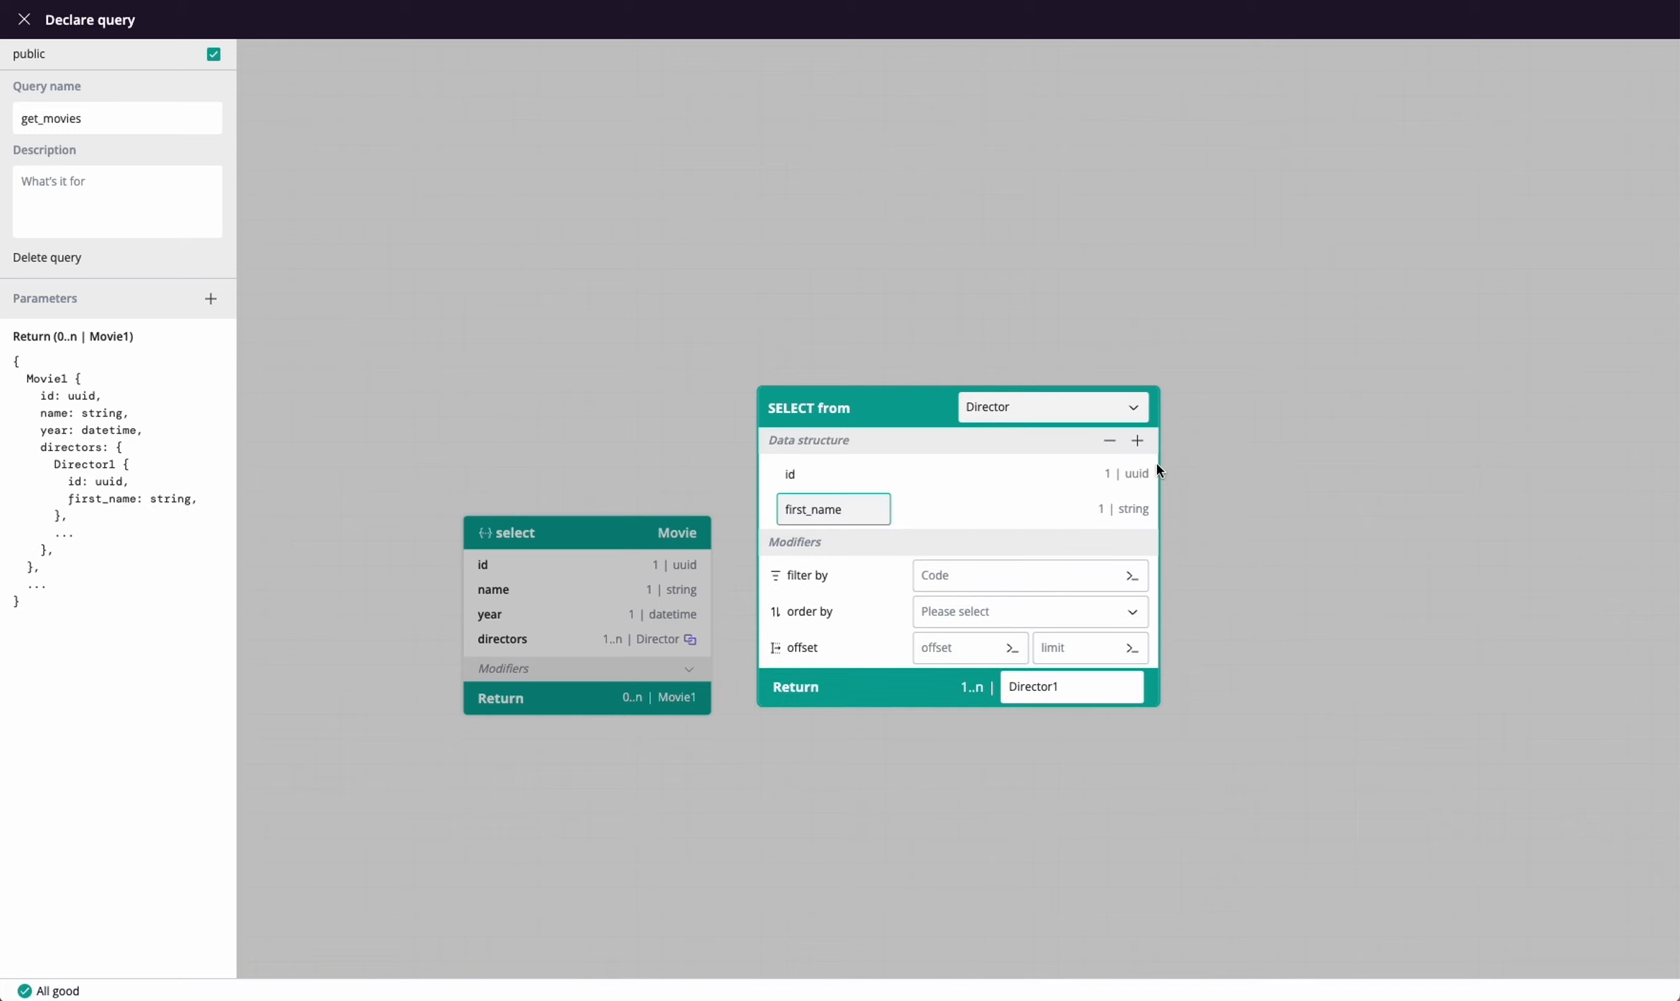
left_click(1137, 440)
left_click(1190, 523)
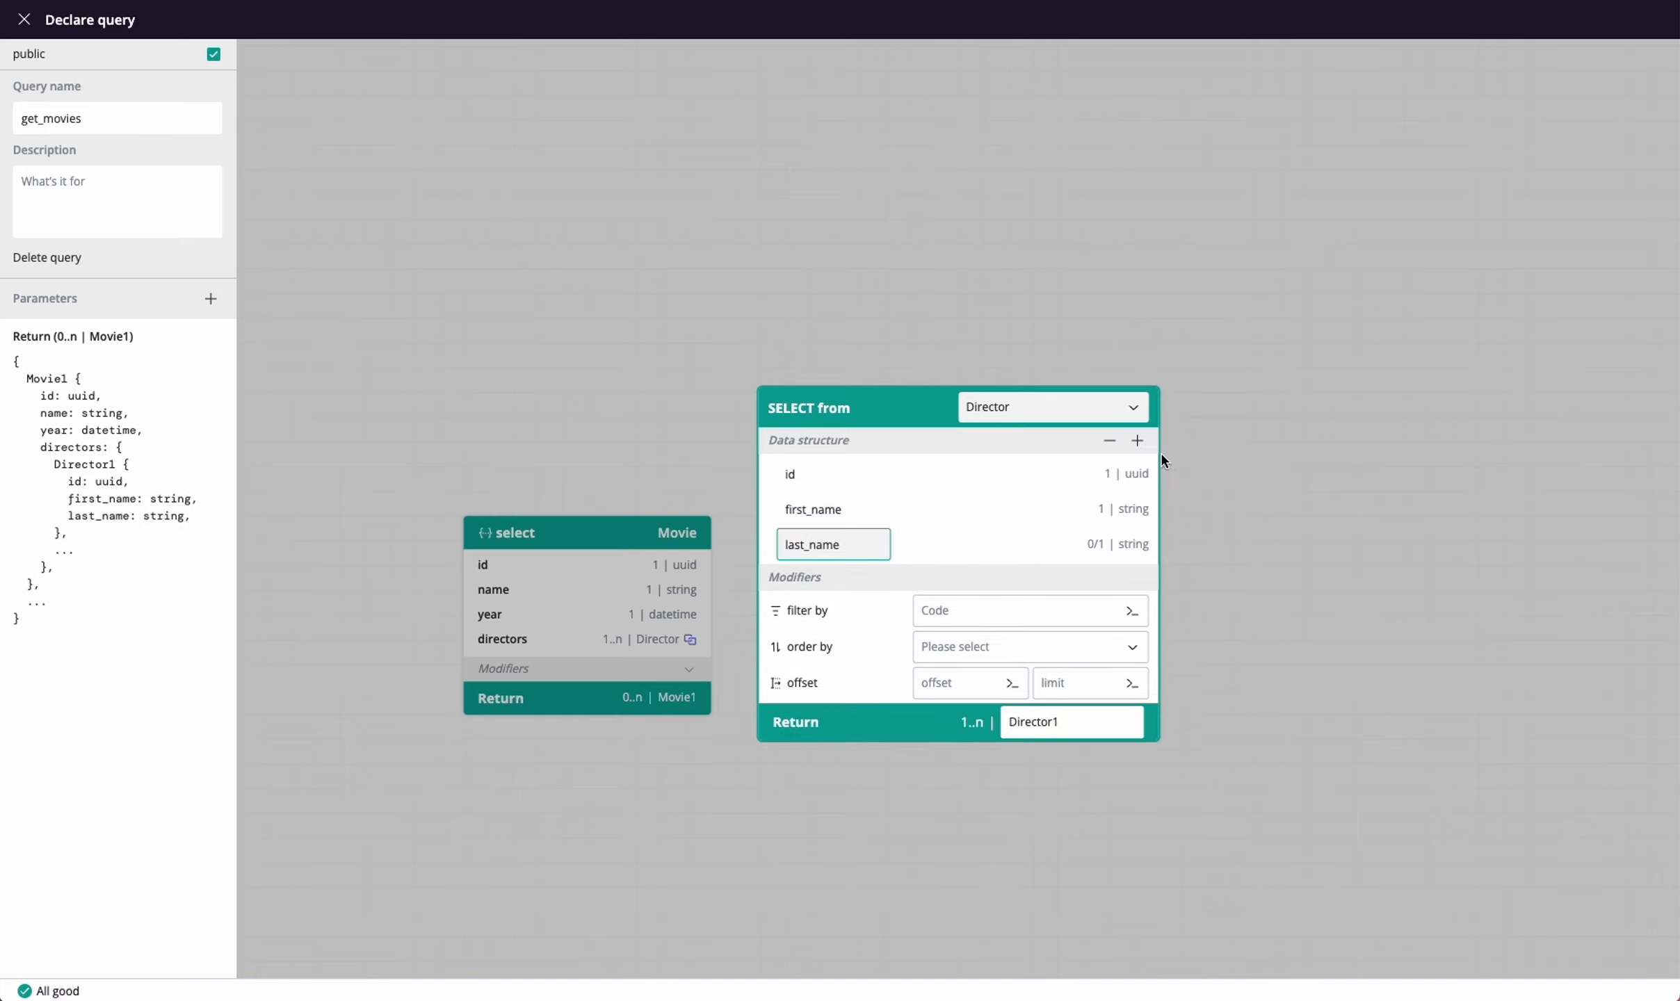
left_click(1137, 440)
left_click(1191, 550)
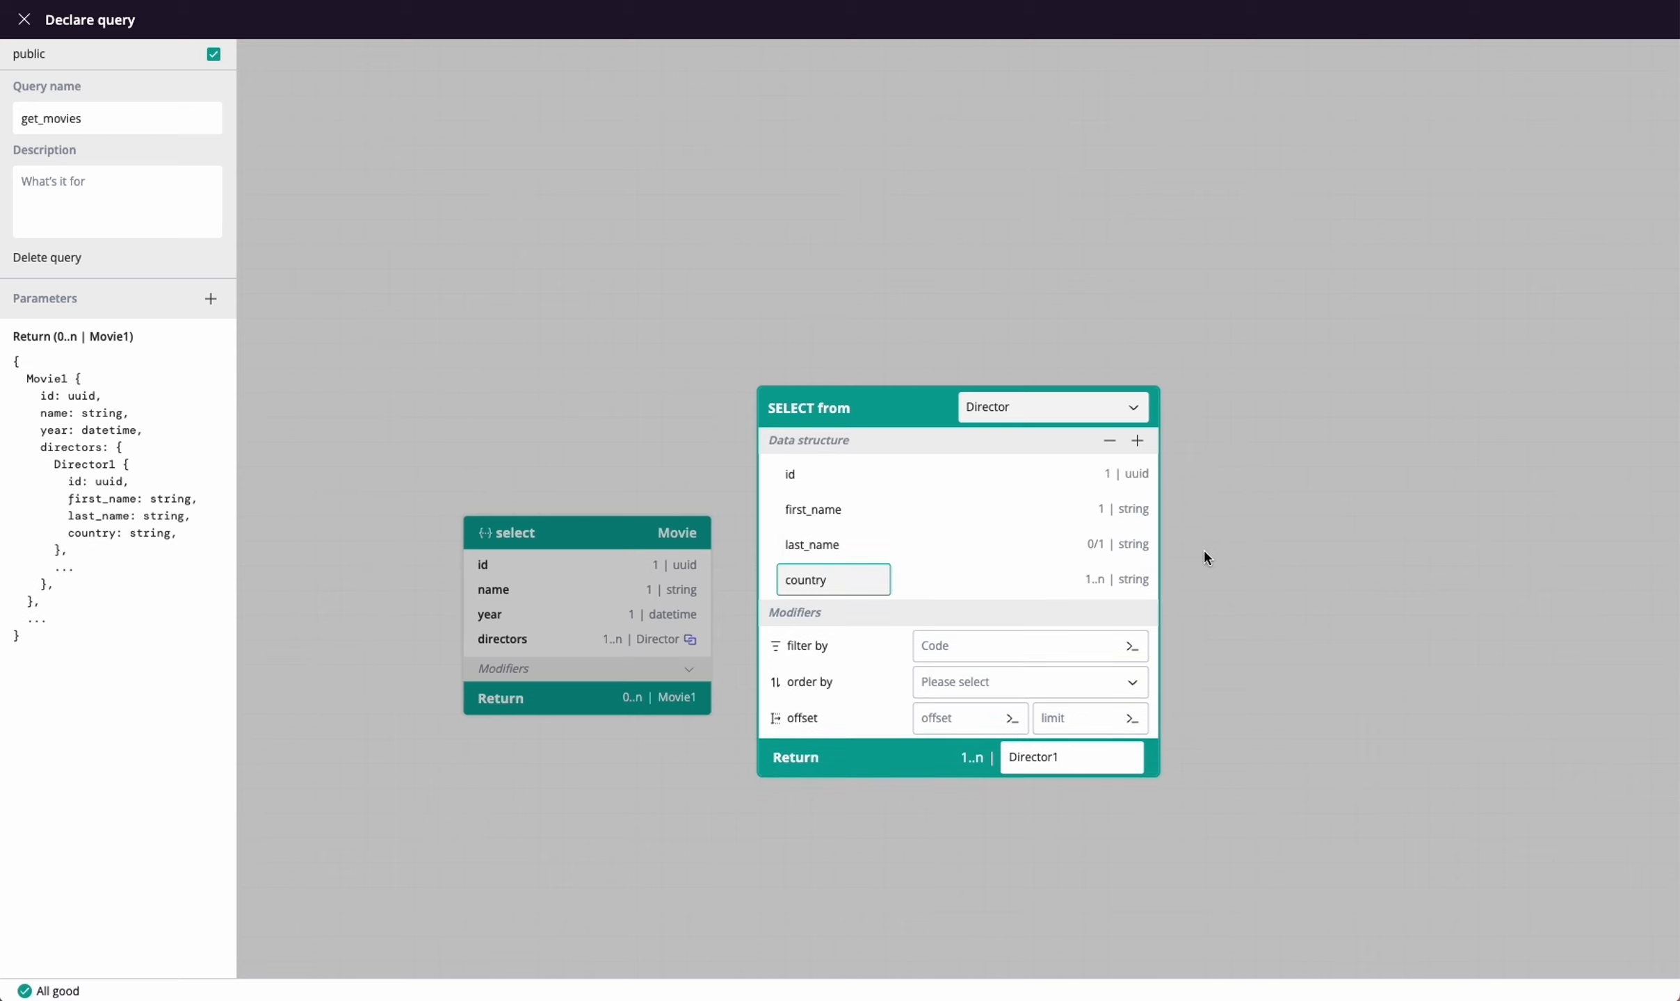
left_click(1297, 461)
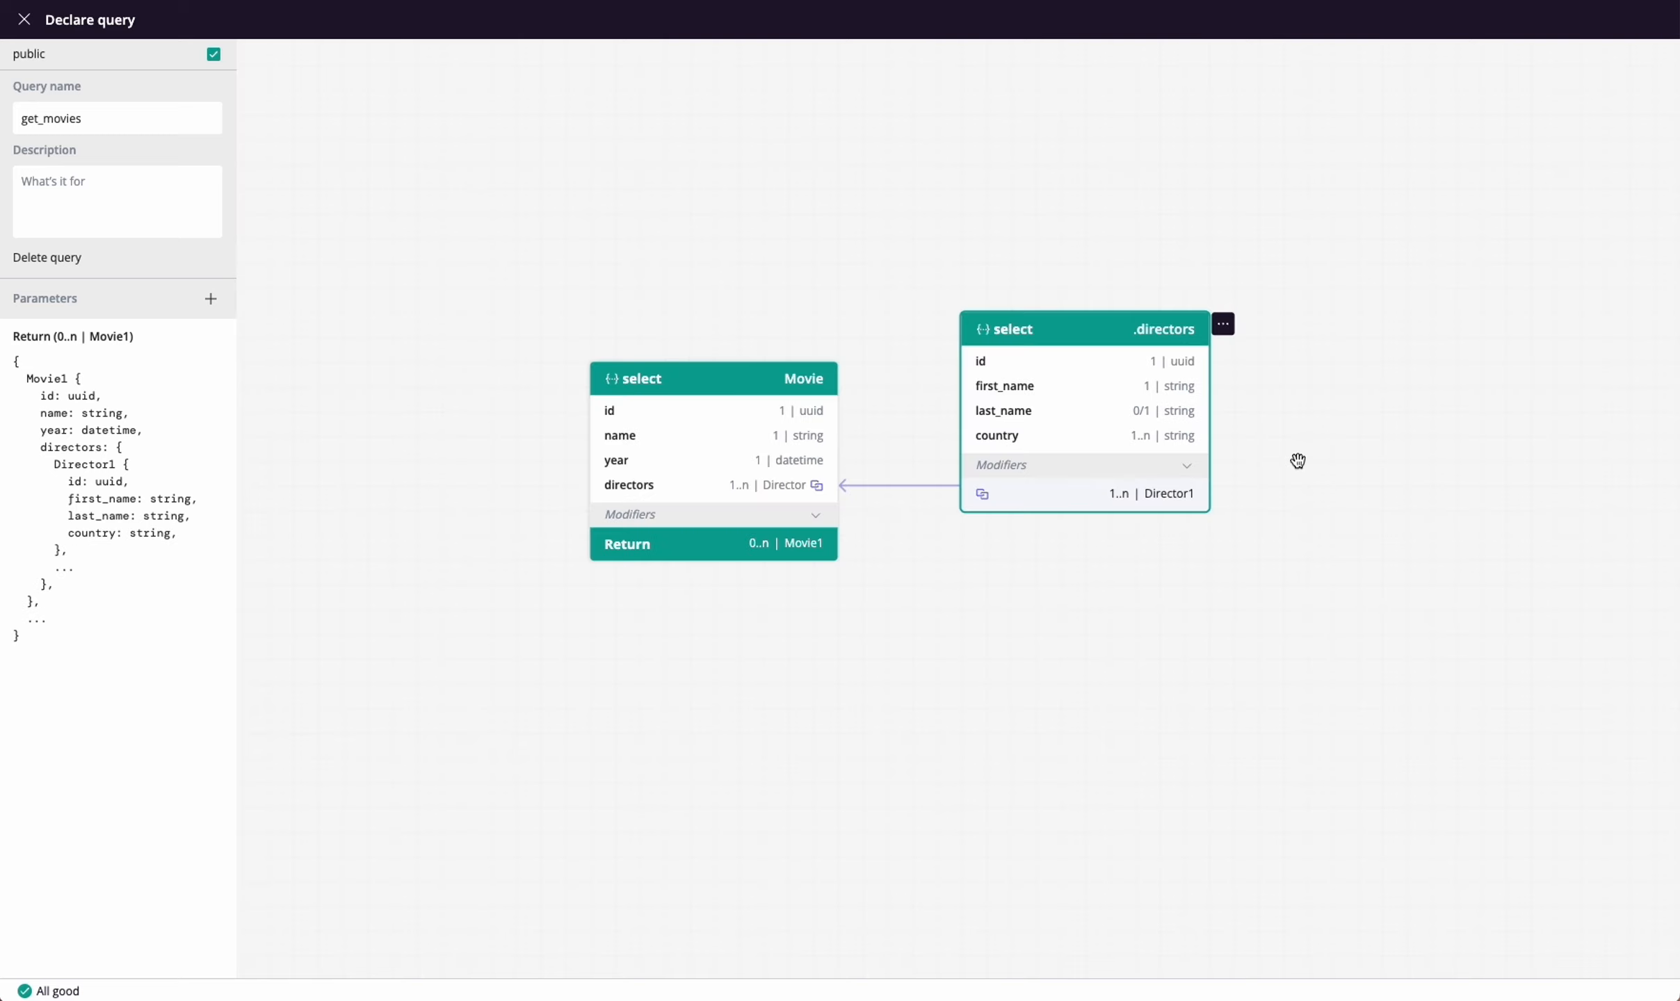
left_click(25, 21)
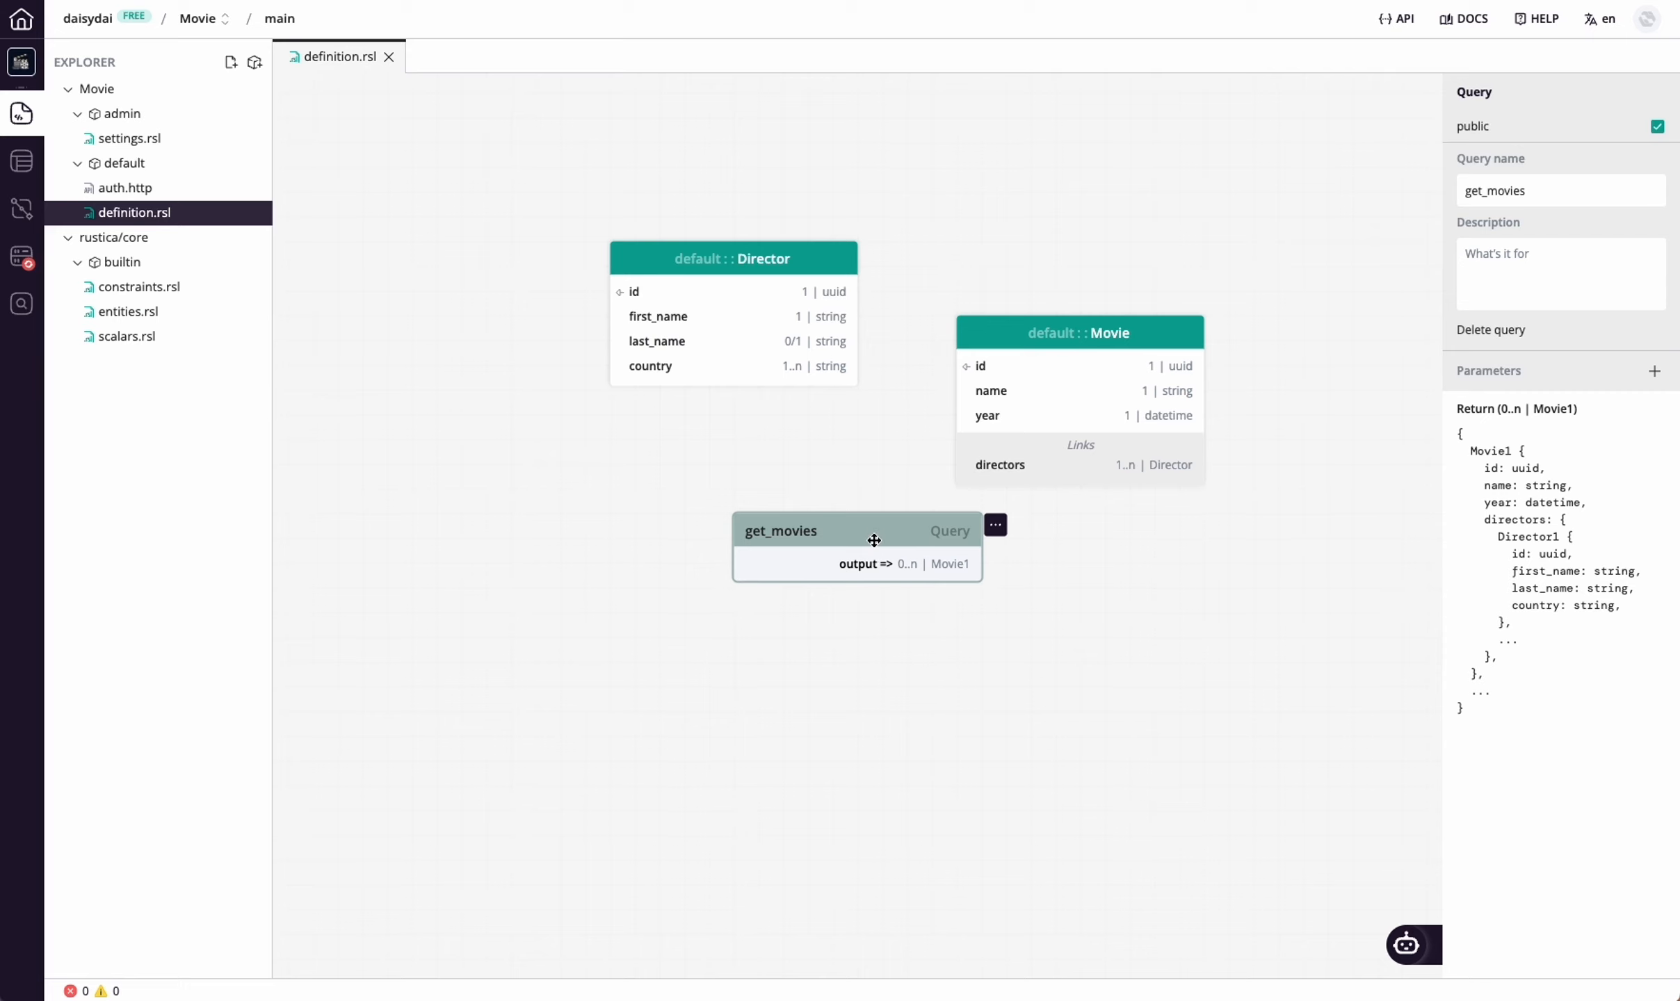
Move the get_movies query below the Director concept and generate a Quick API from it
left_click_drag(874, 540, 725, 515)
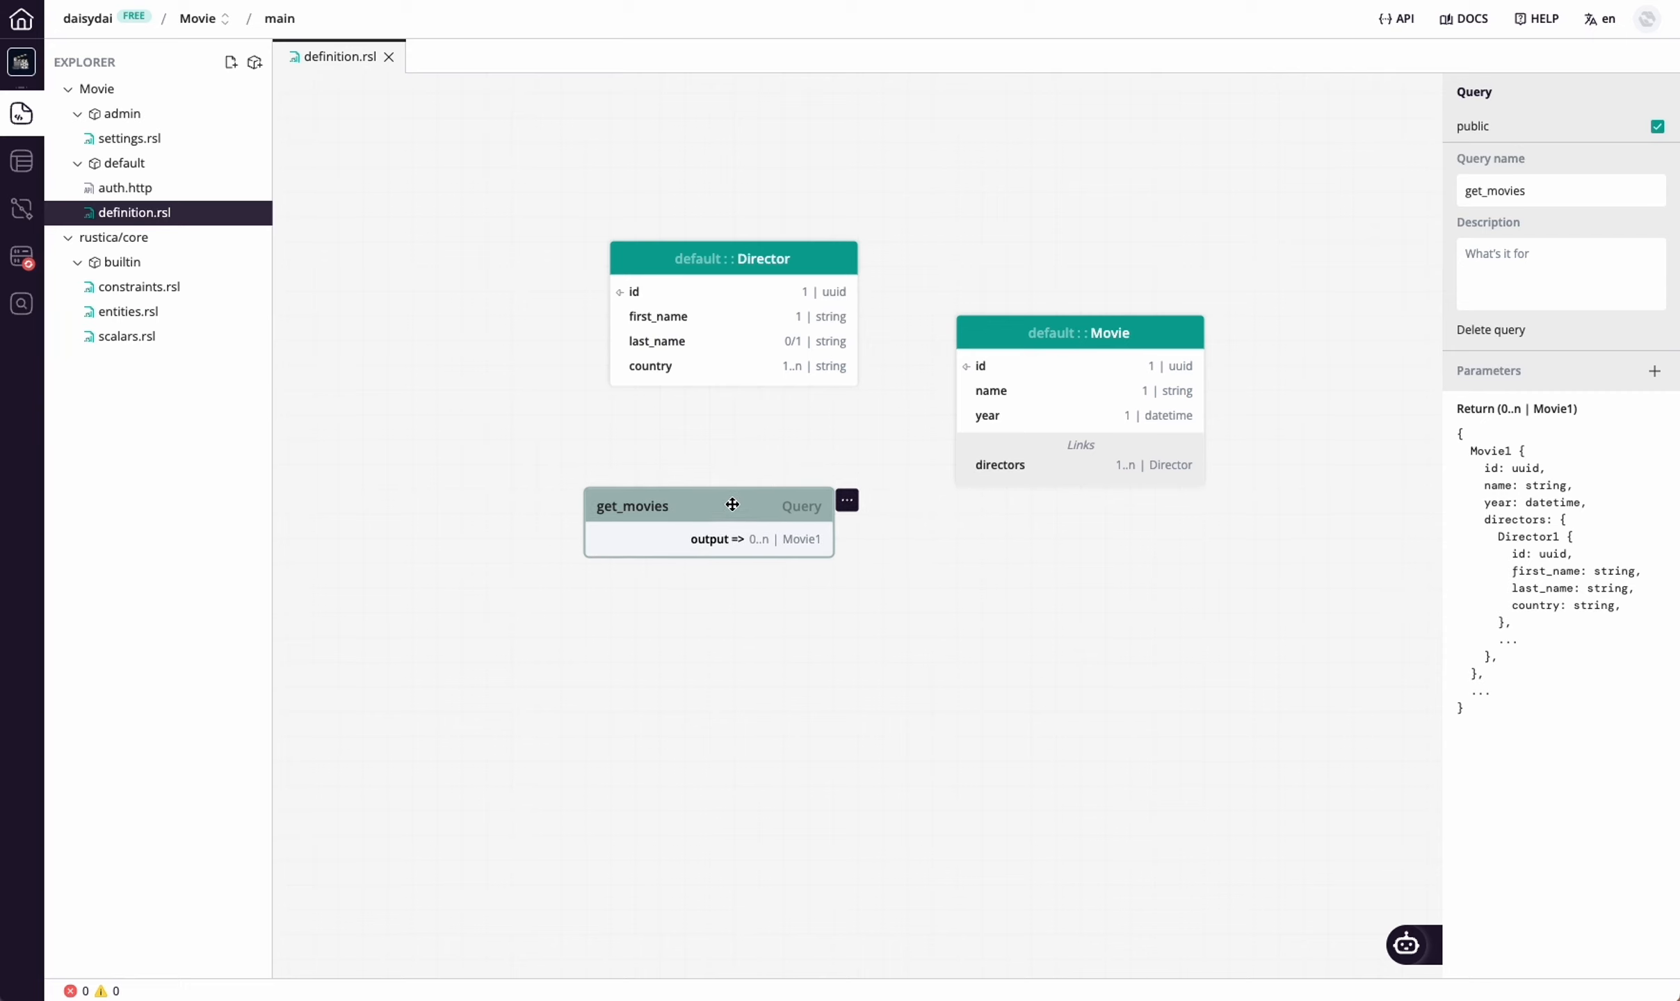
left_click(848, 502)
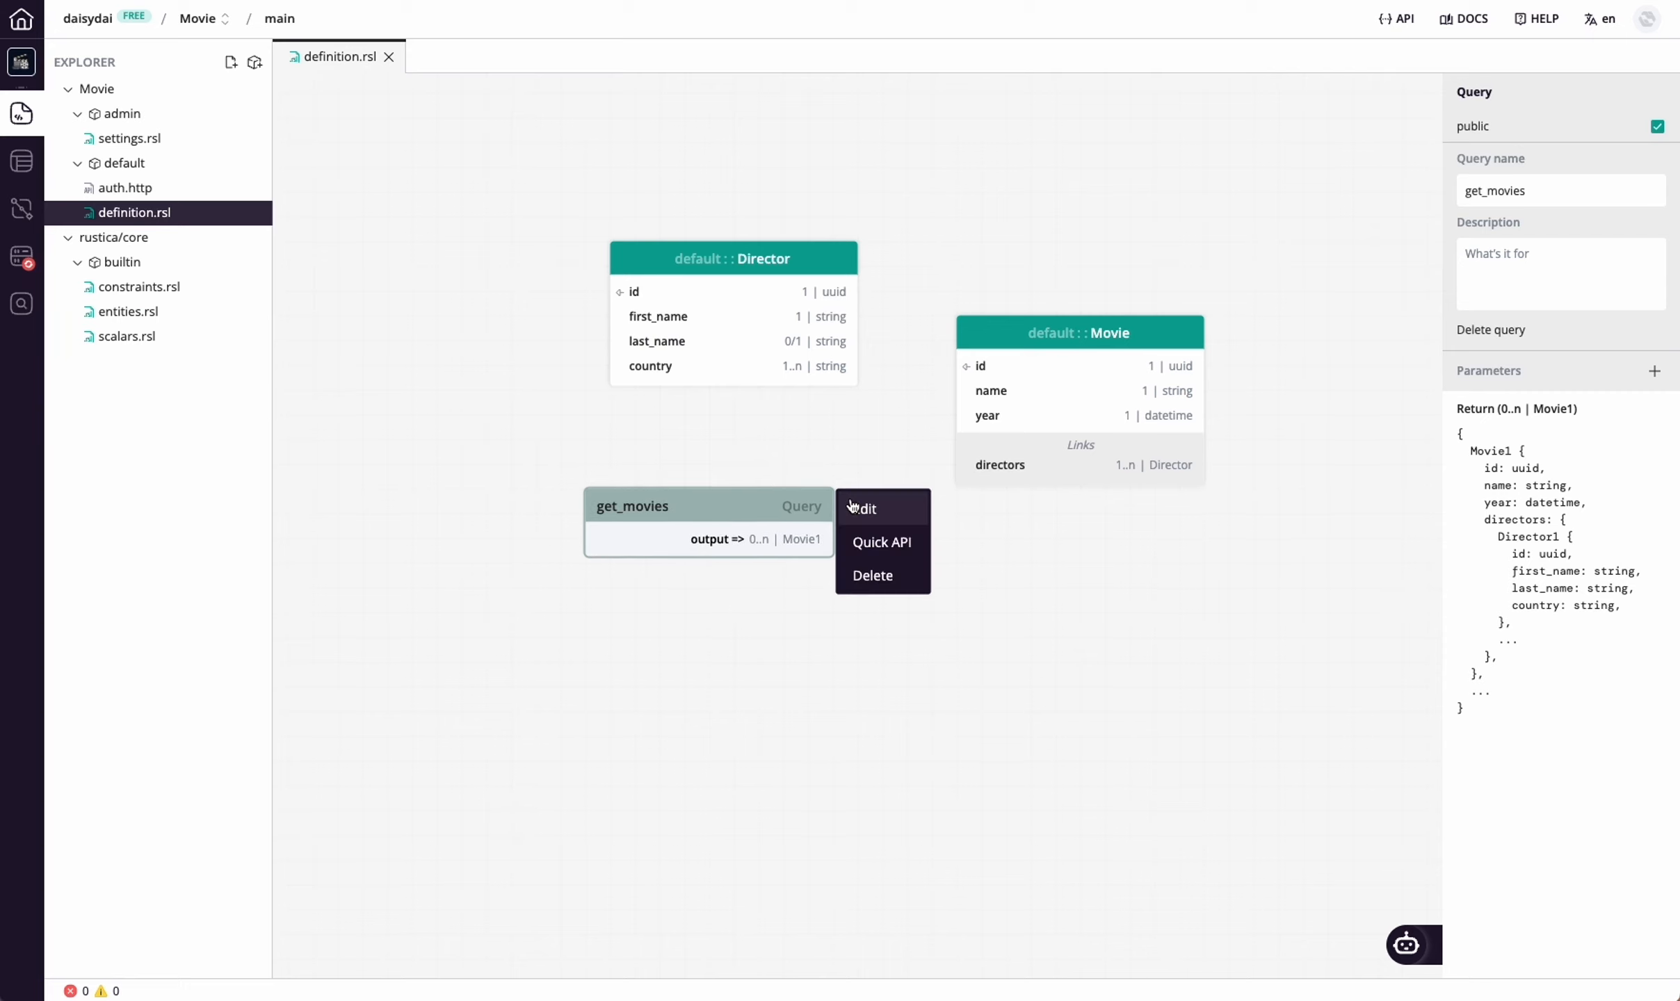
left_click(892, 549)
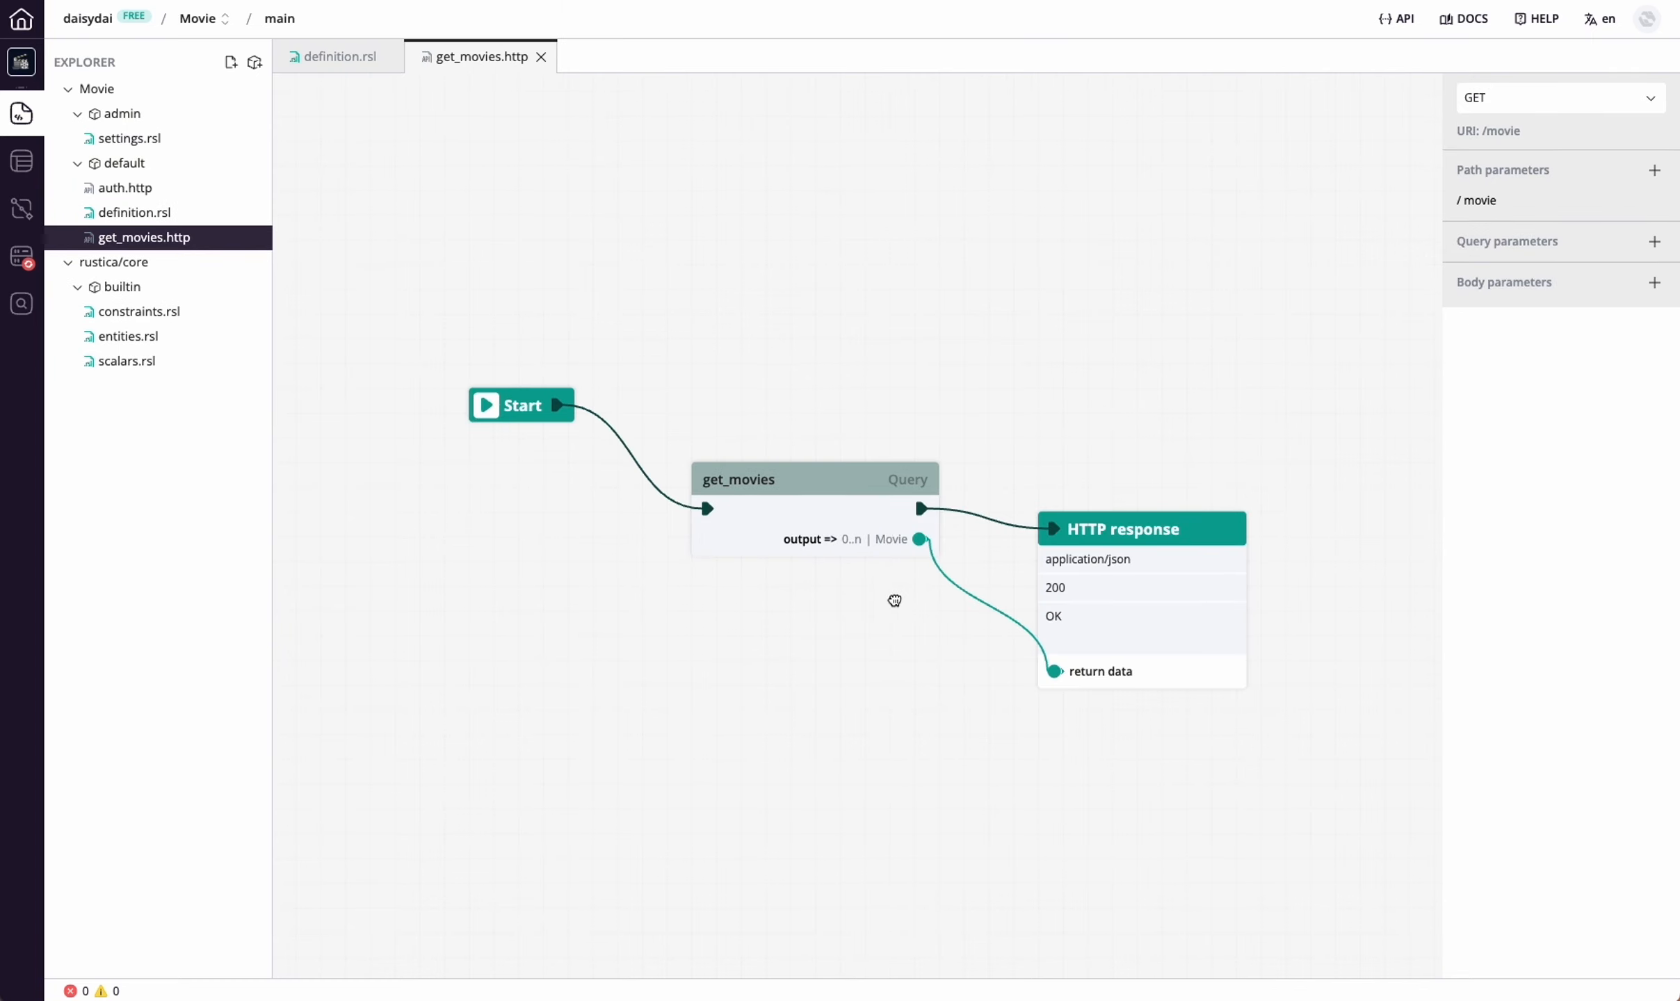
left_click_drag(892, 600, 956, 578)
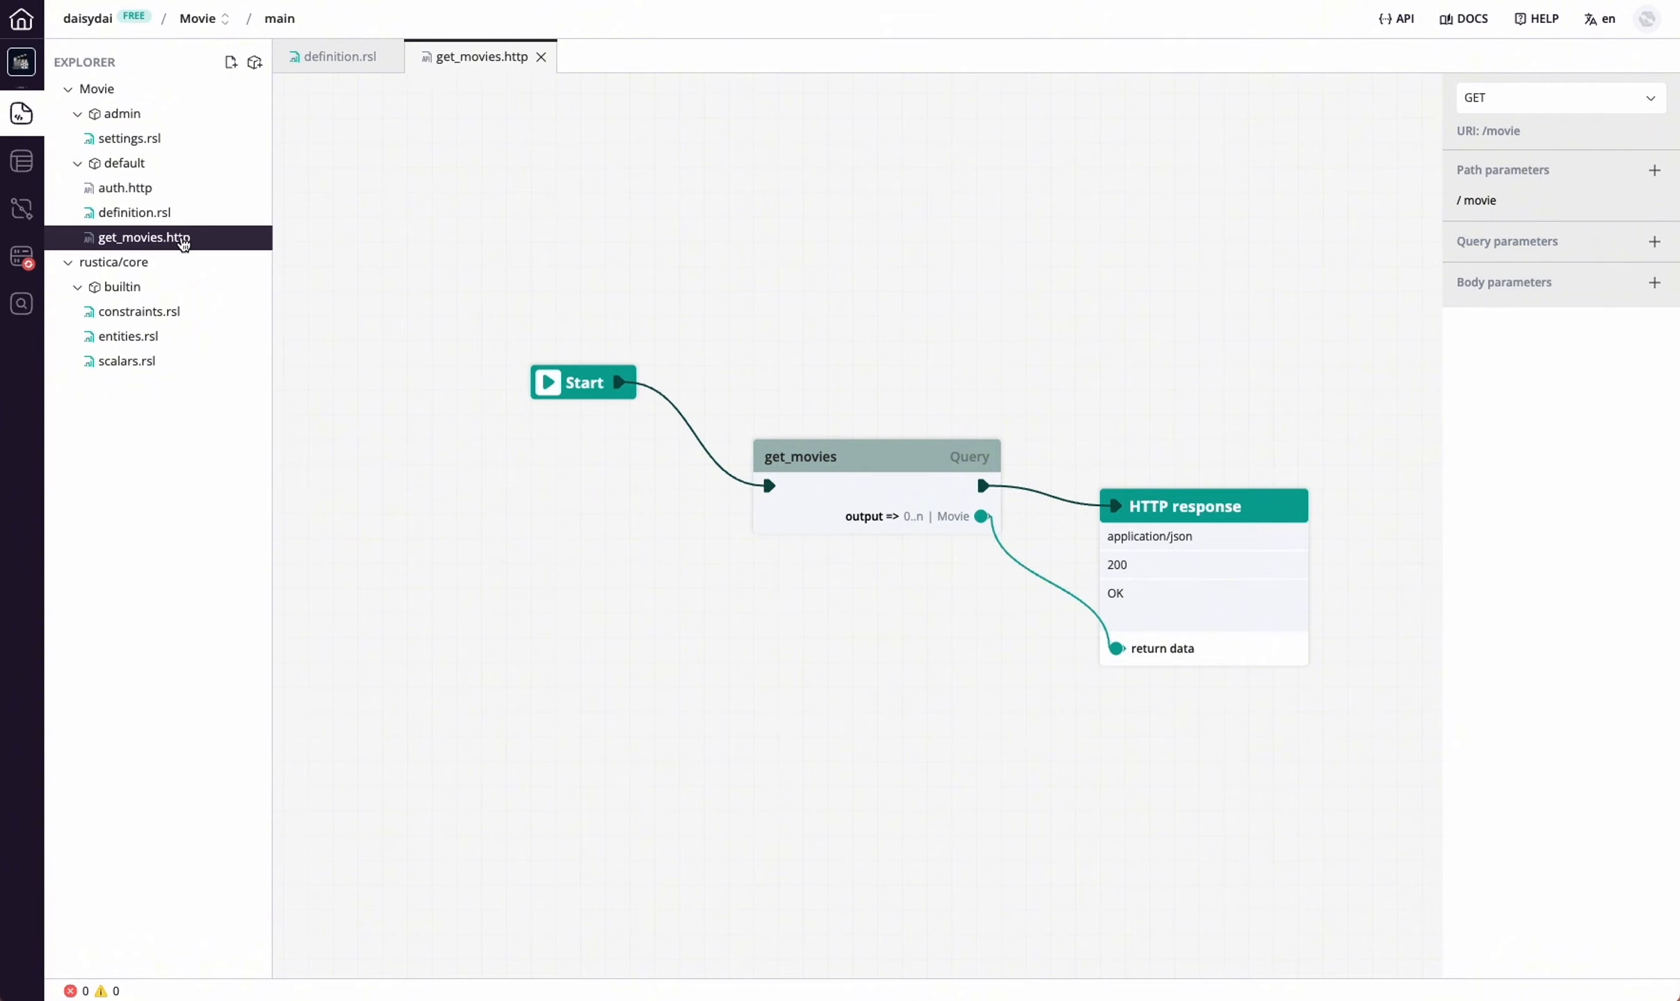
left_click_drag(1077, 423, 1031, 377)
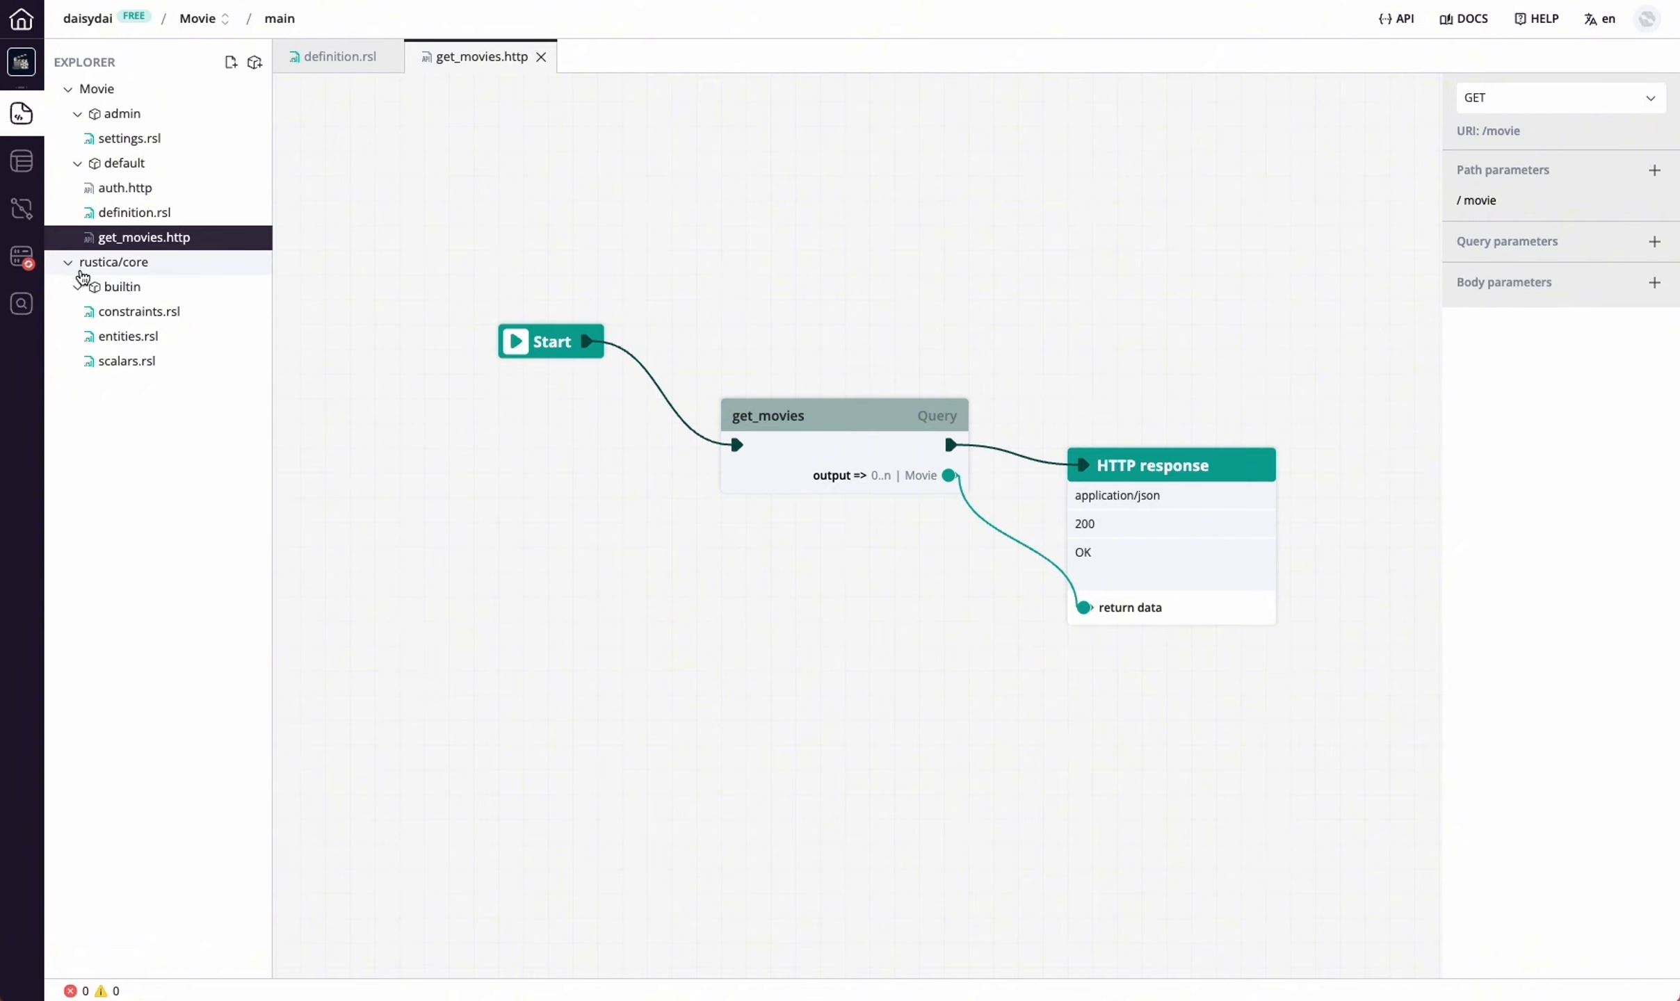
Open the deployment page for the main branch's instance and run the Build stage
left_click(21, 258)
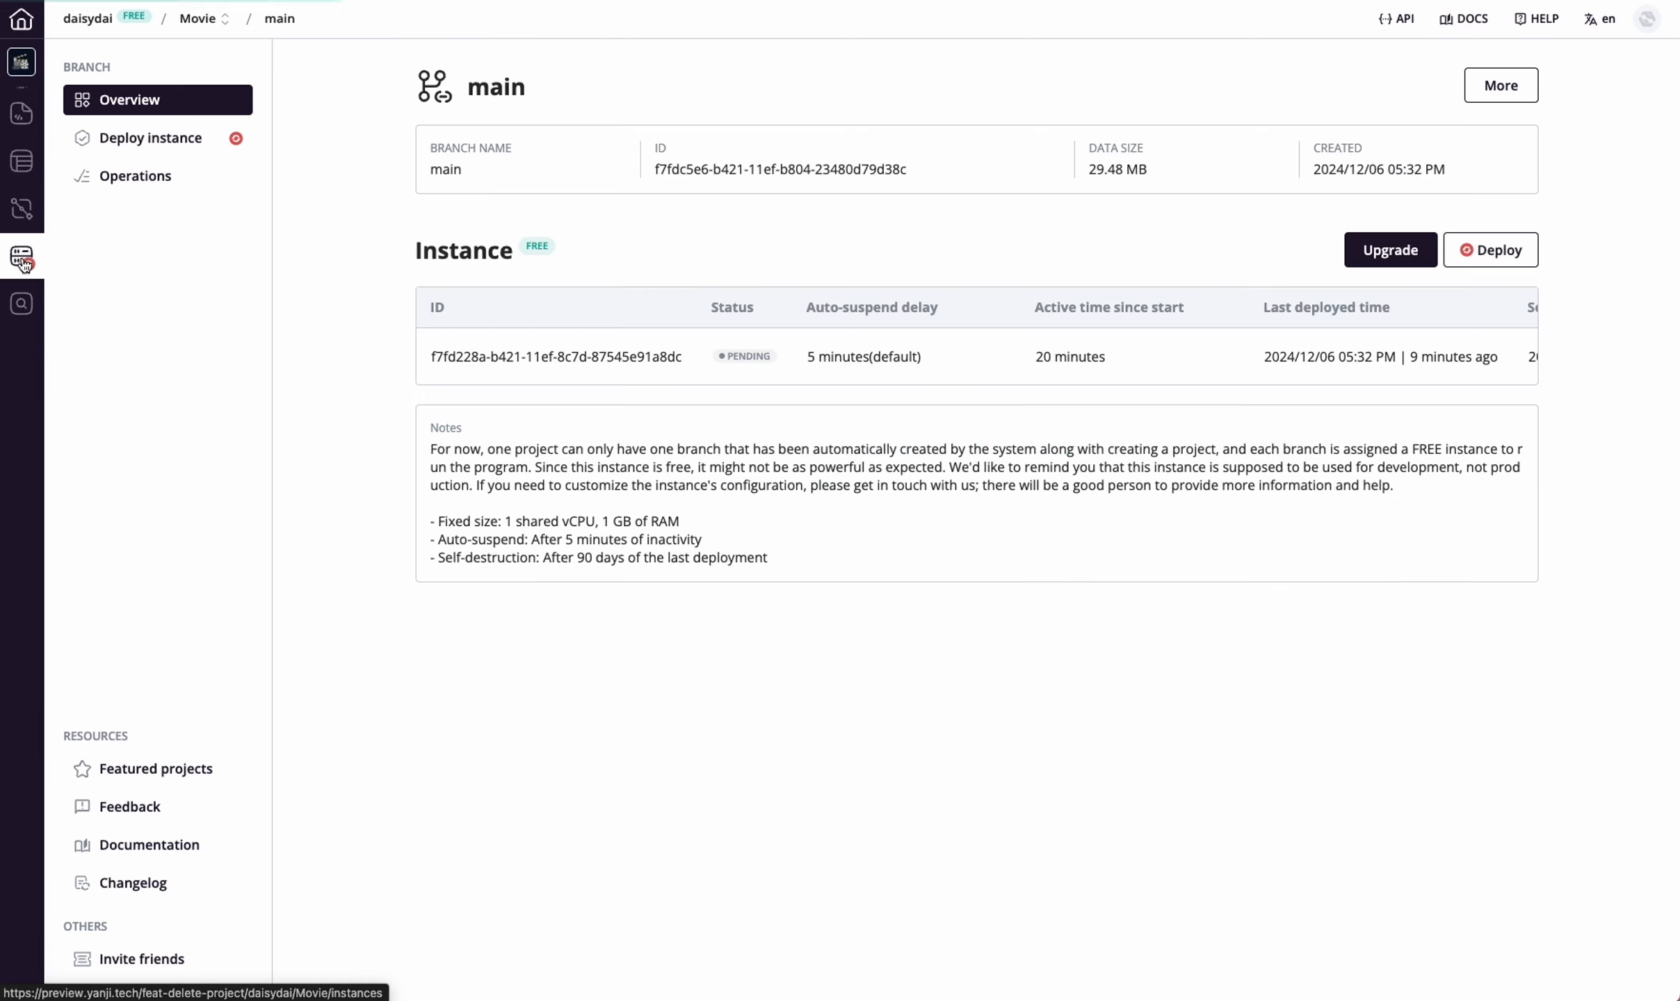
left_click(175, 143)
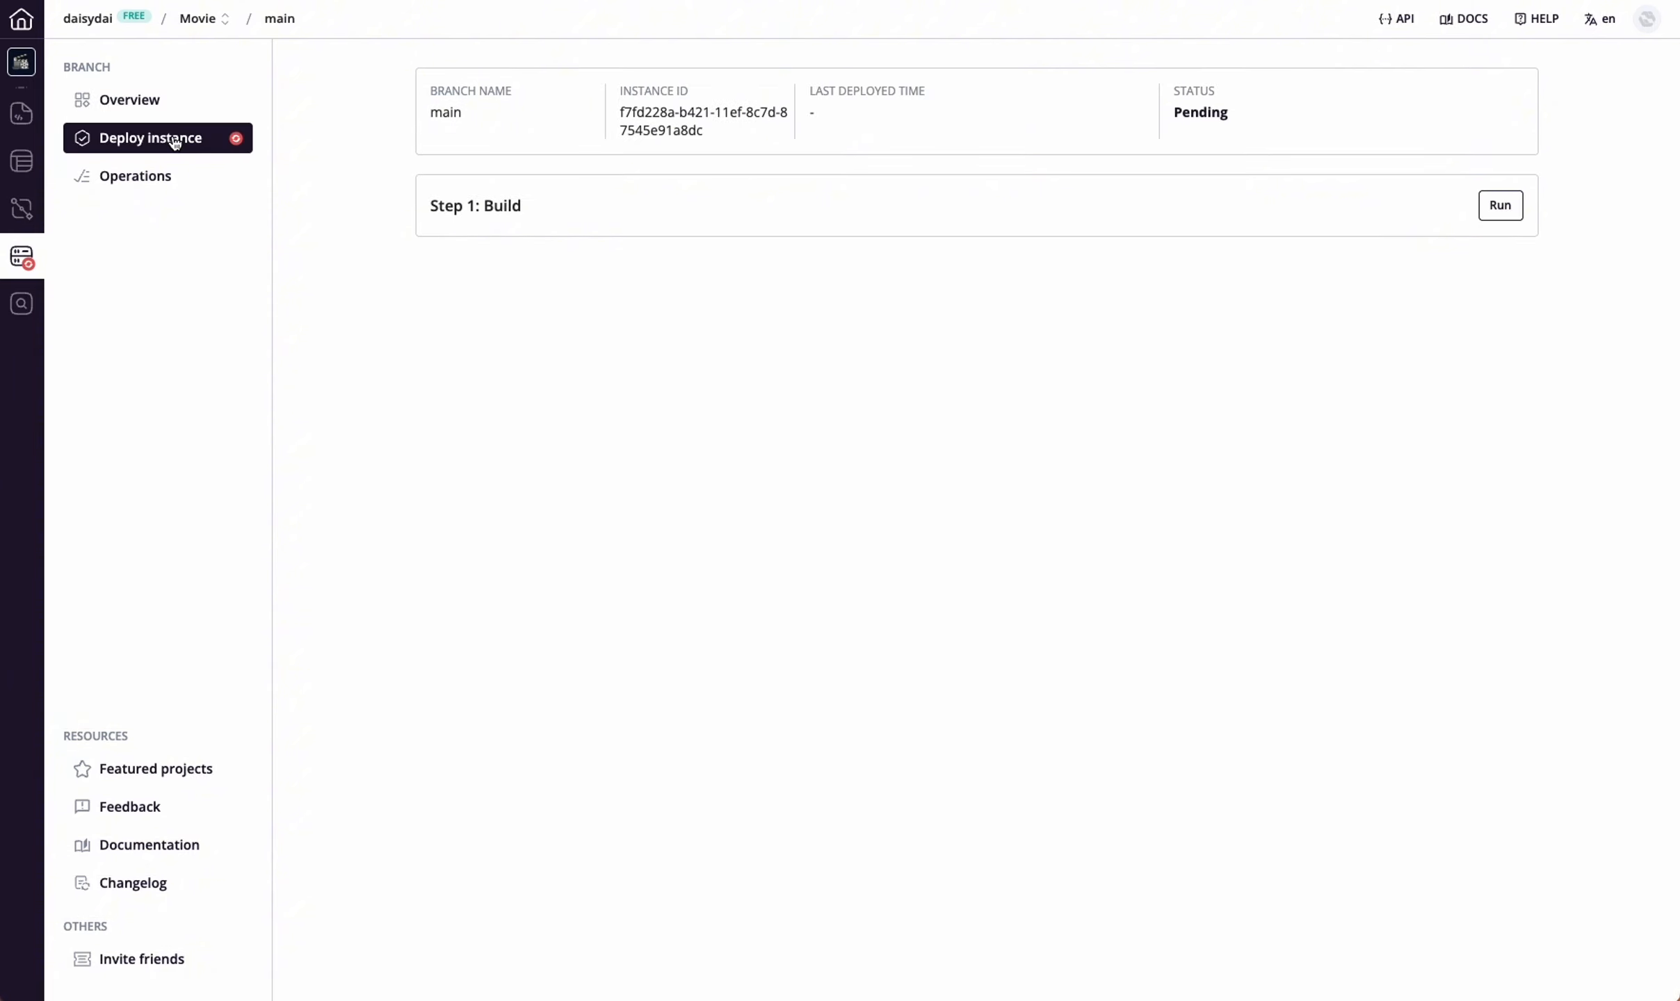
left_click(1506, 215)
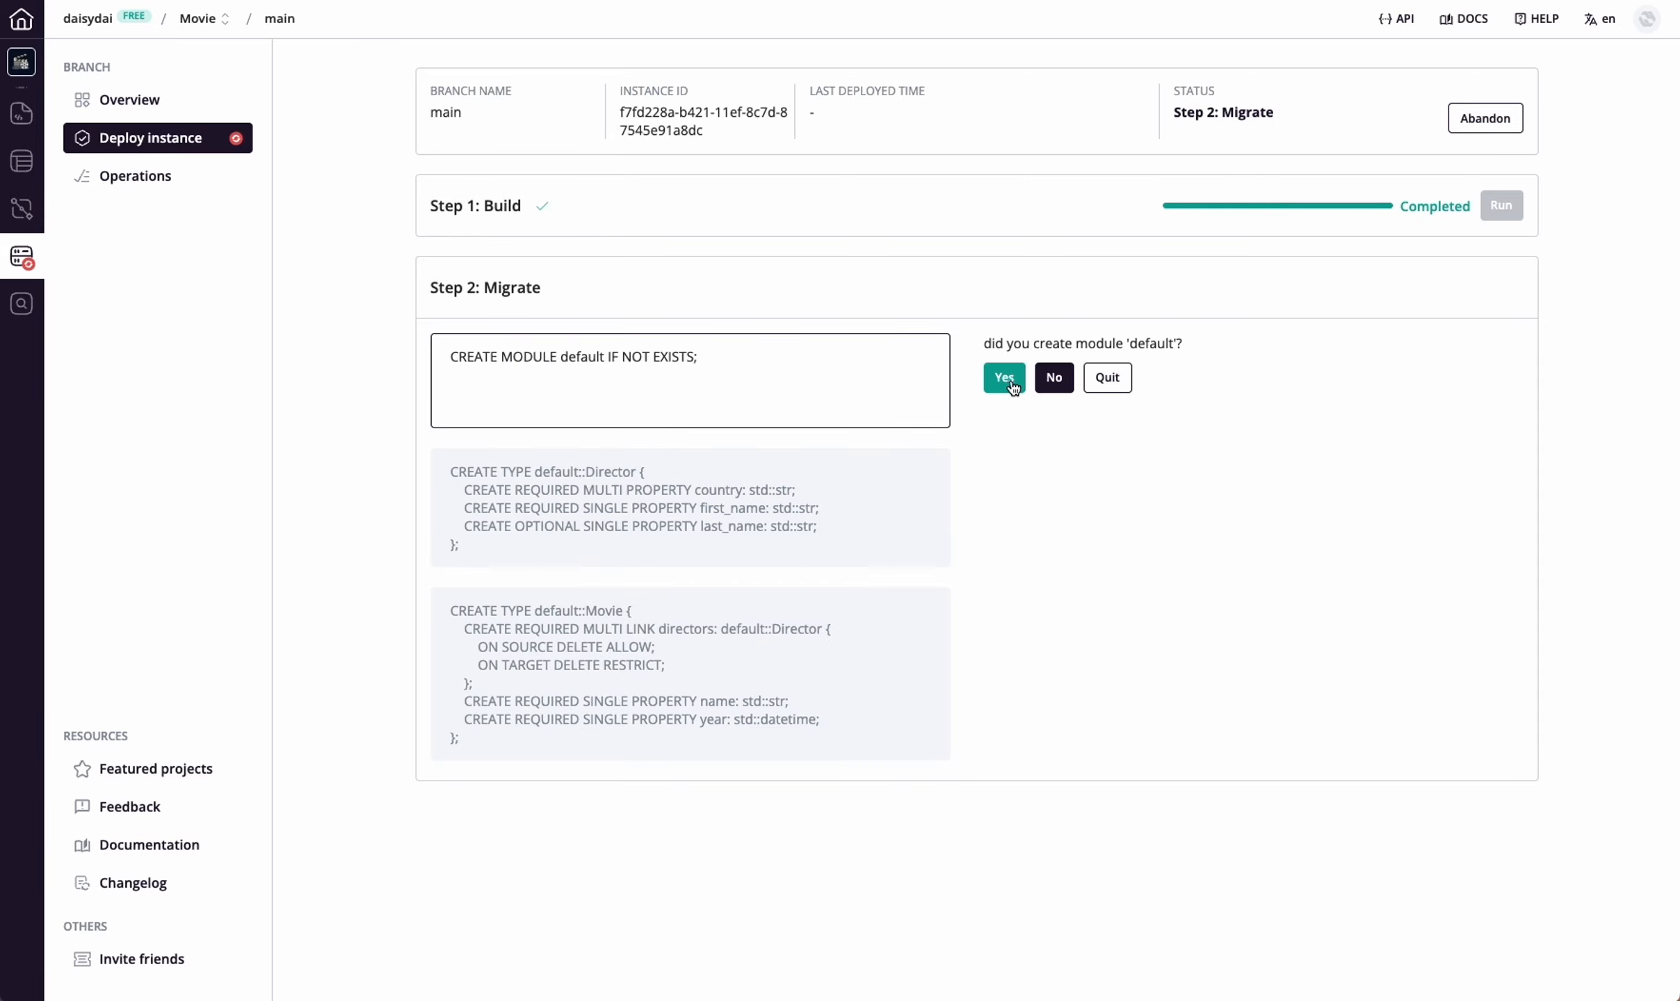
Confirm creation of the default module and the Director and Movie object types, and run the migration verification
left_click(1010, 379)
left_click(1000, 491)
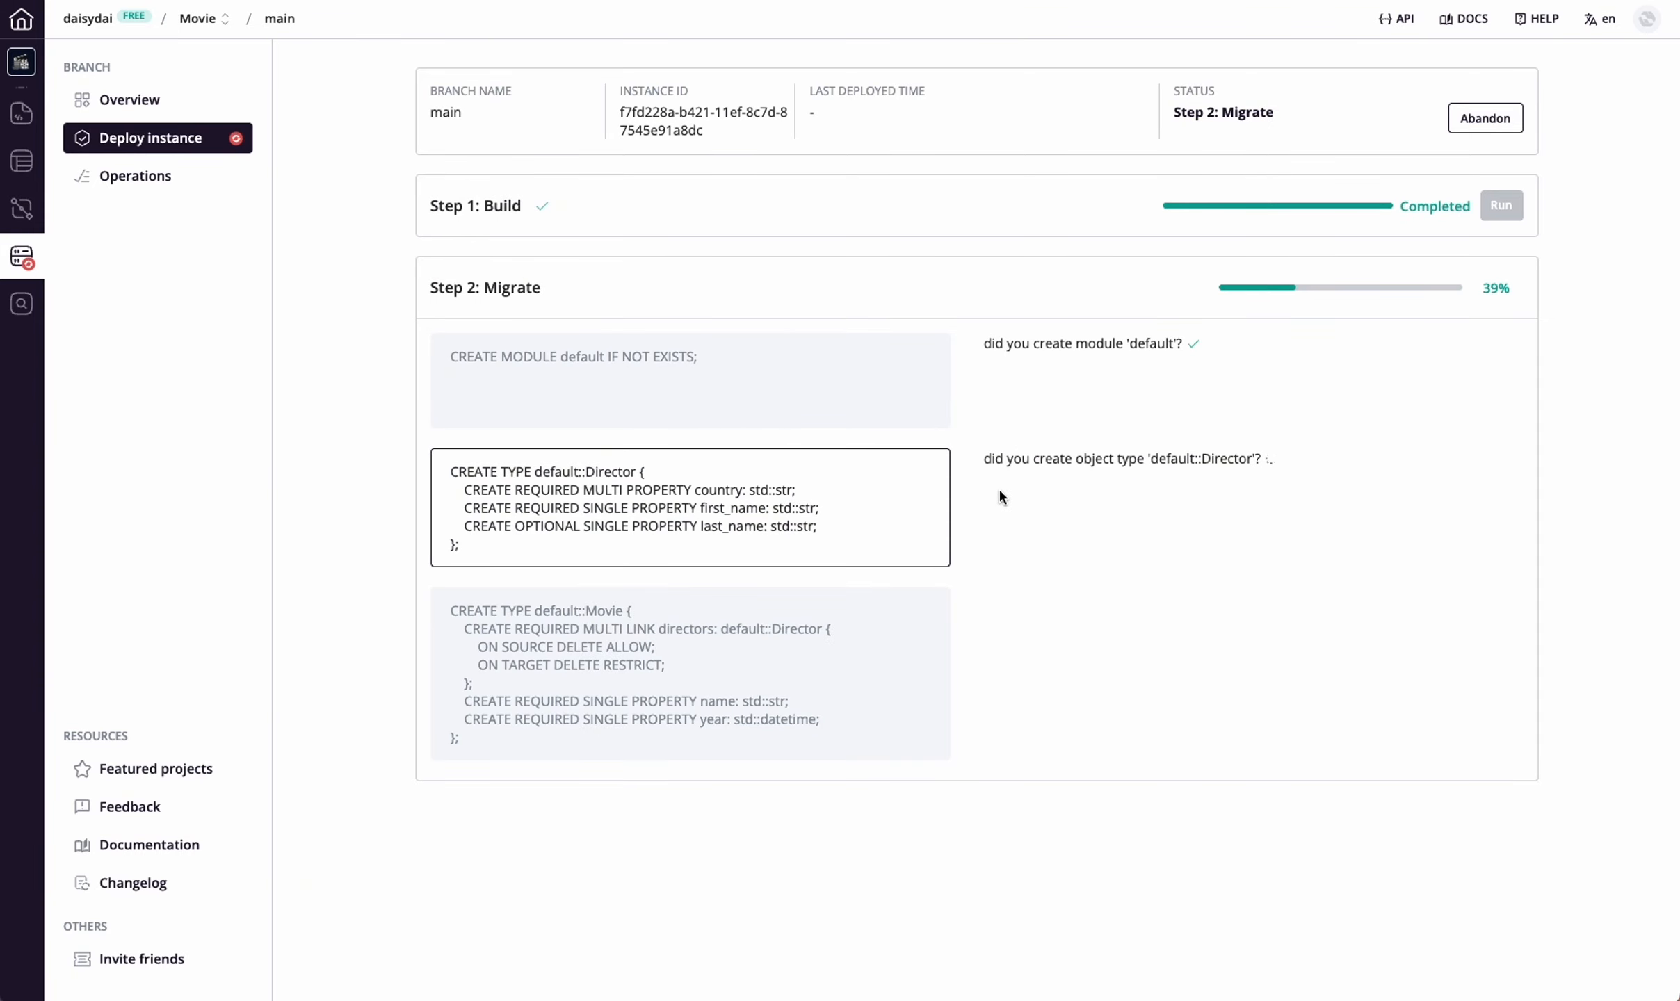
left_click(1005, 637)
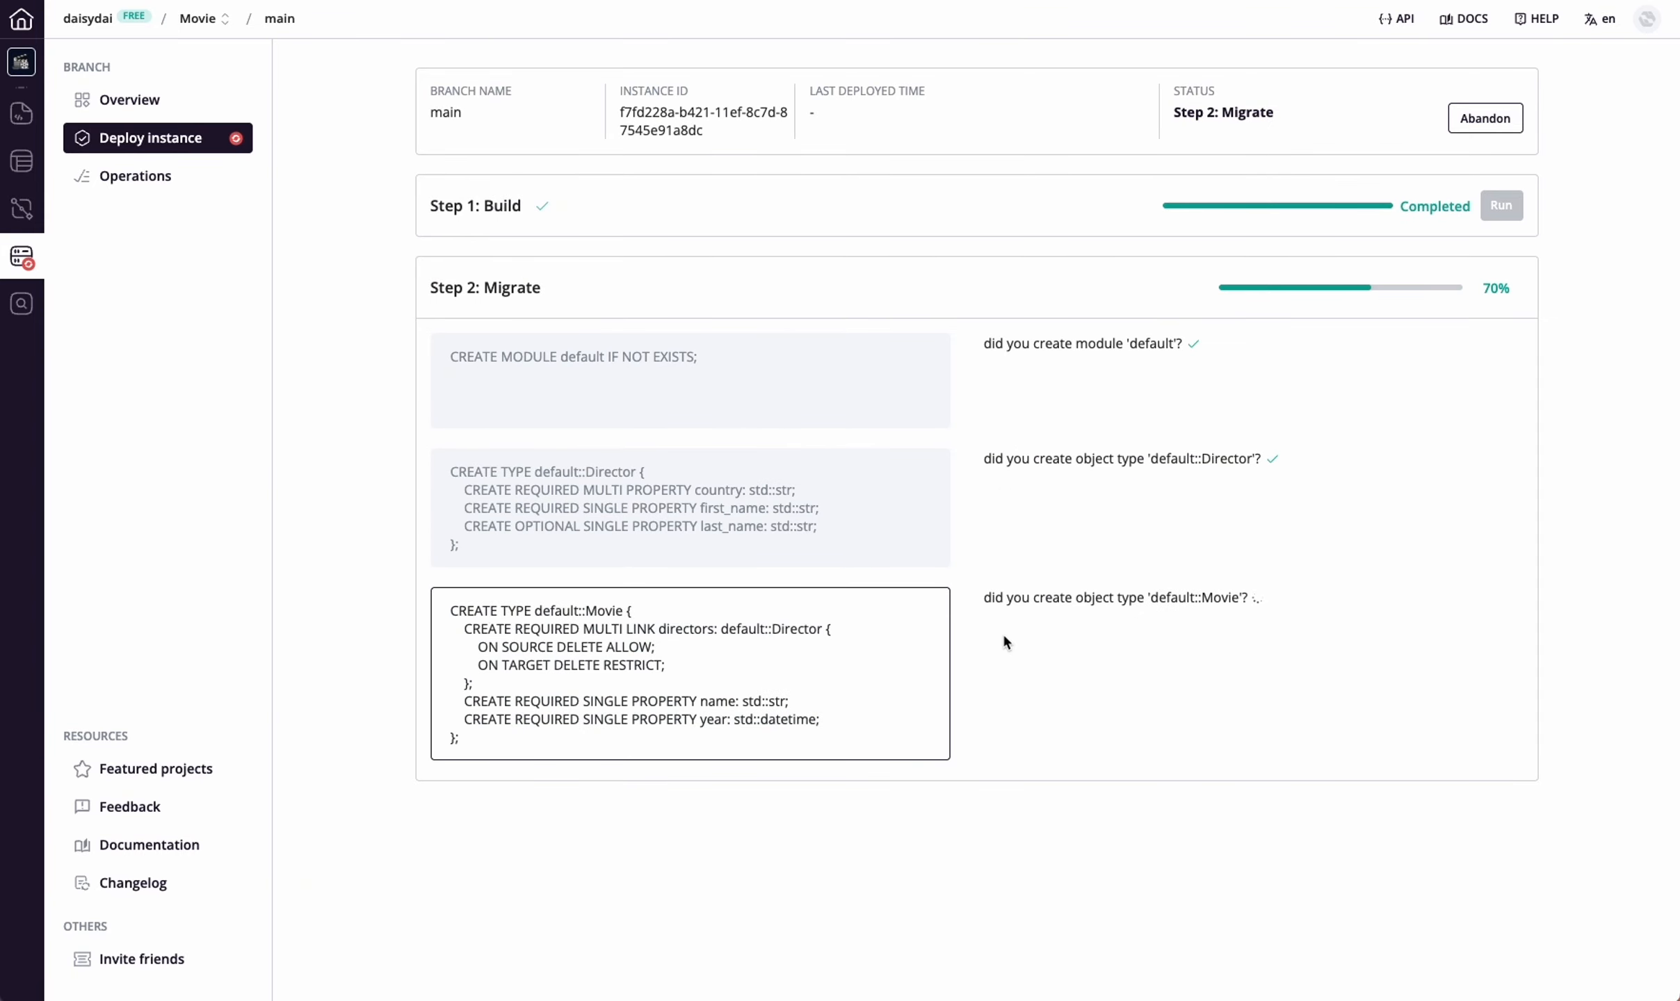
left_click(431, 803)
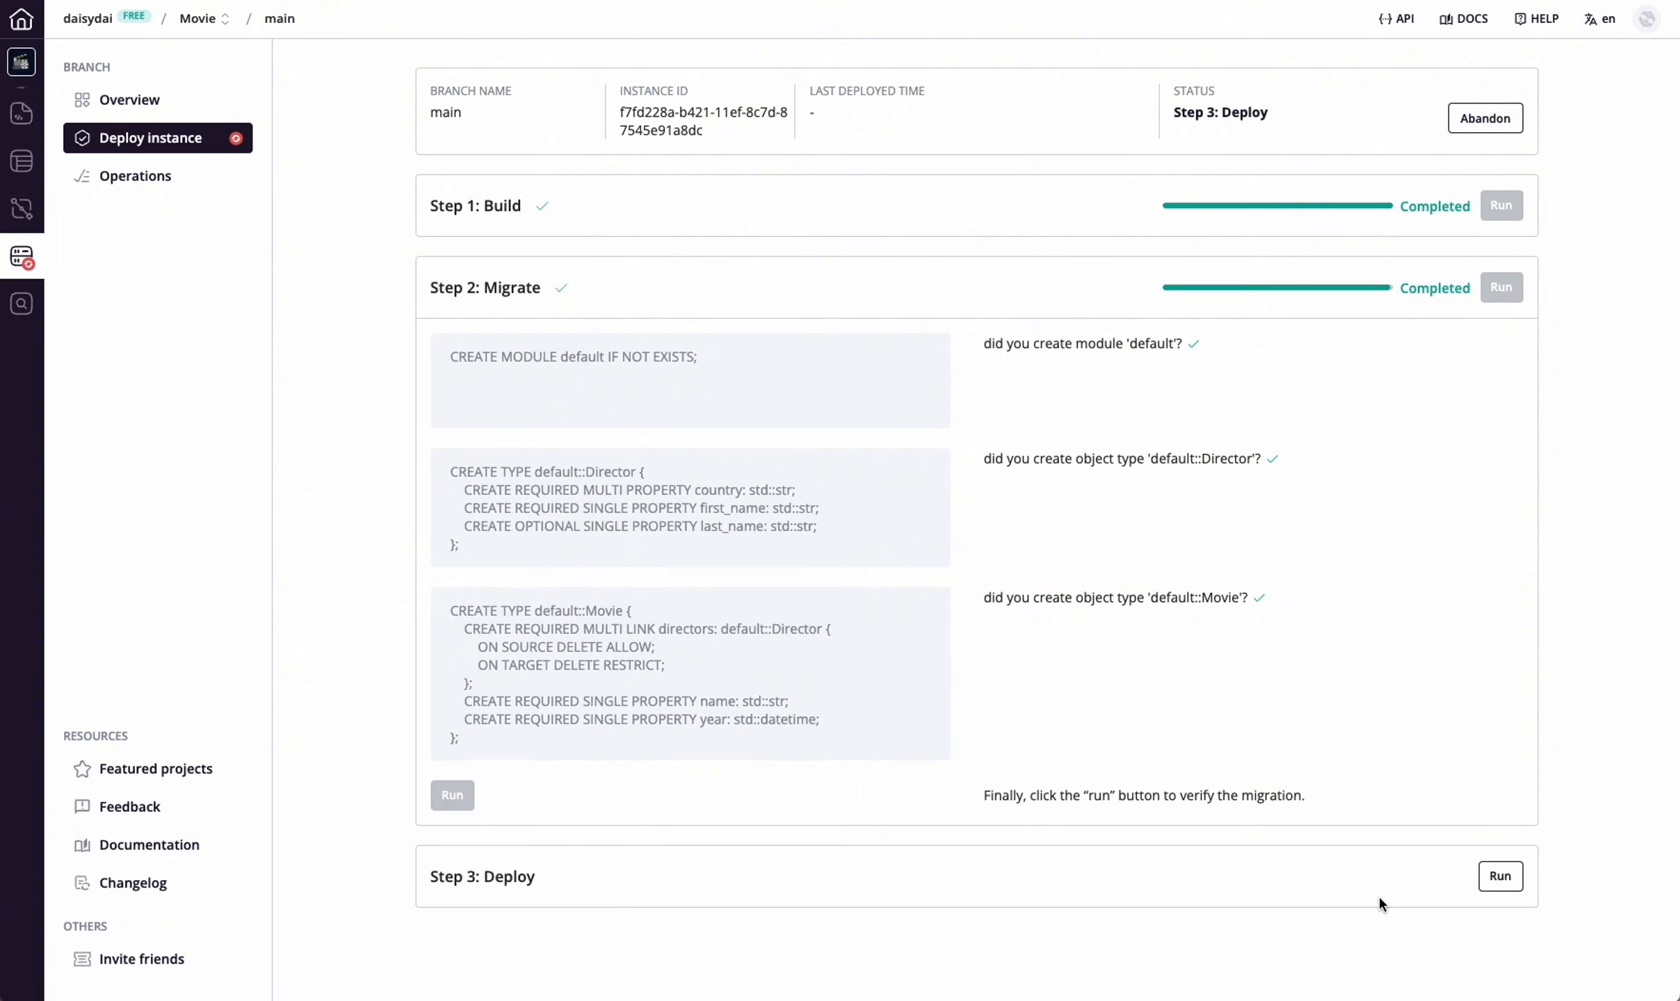
Run the Deploy stage for the instance and copy the npm installation command
left_click(1512, 882)
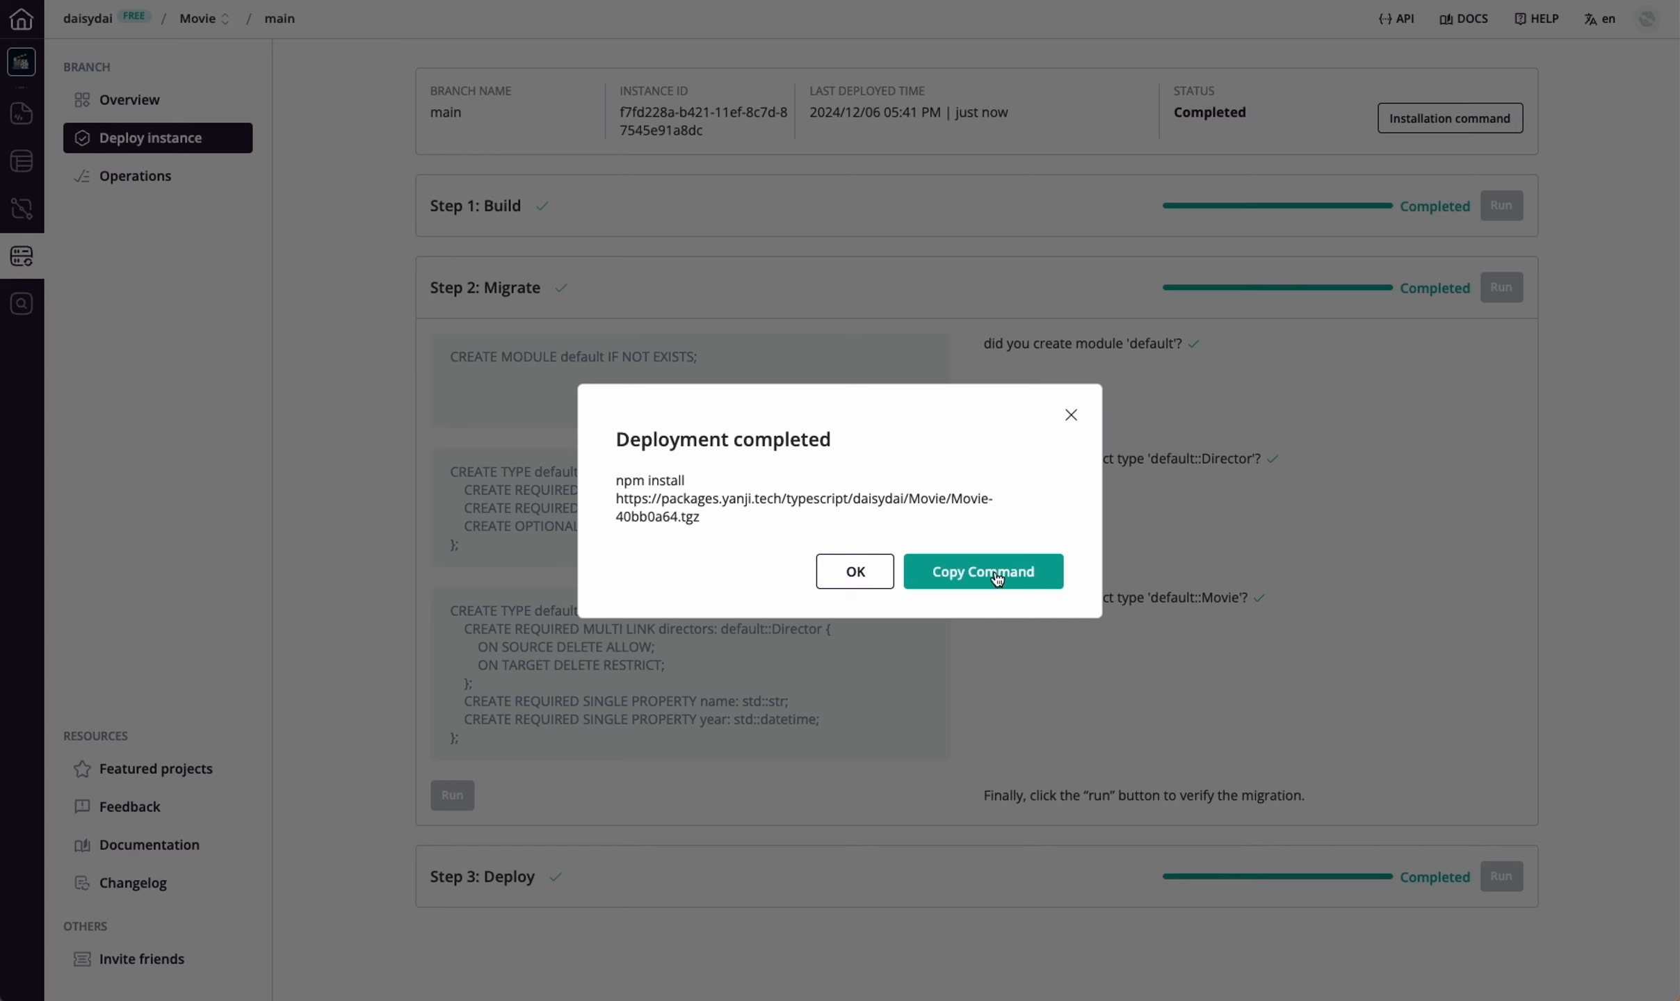
left_click(996, 579)
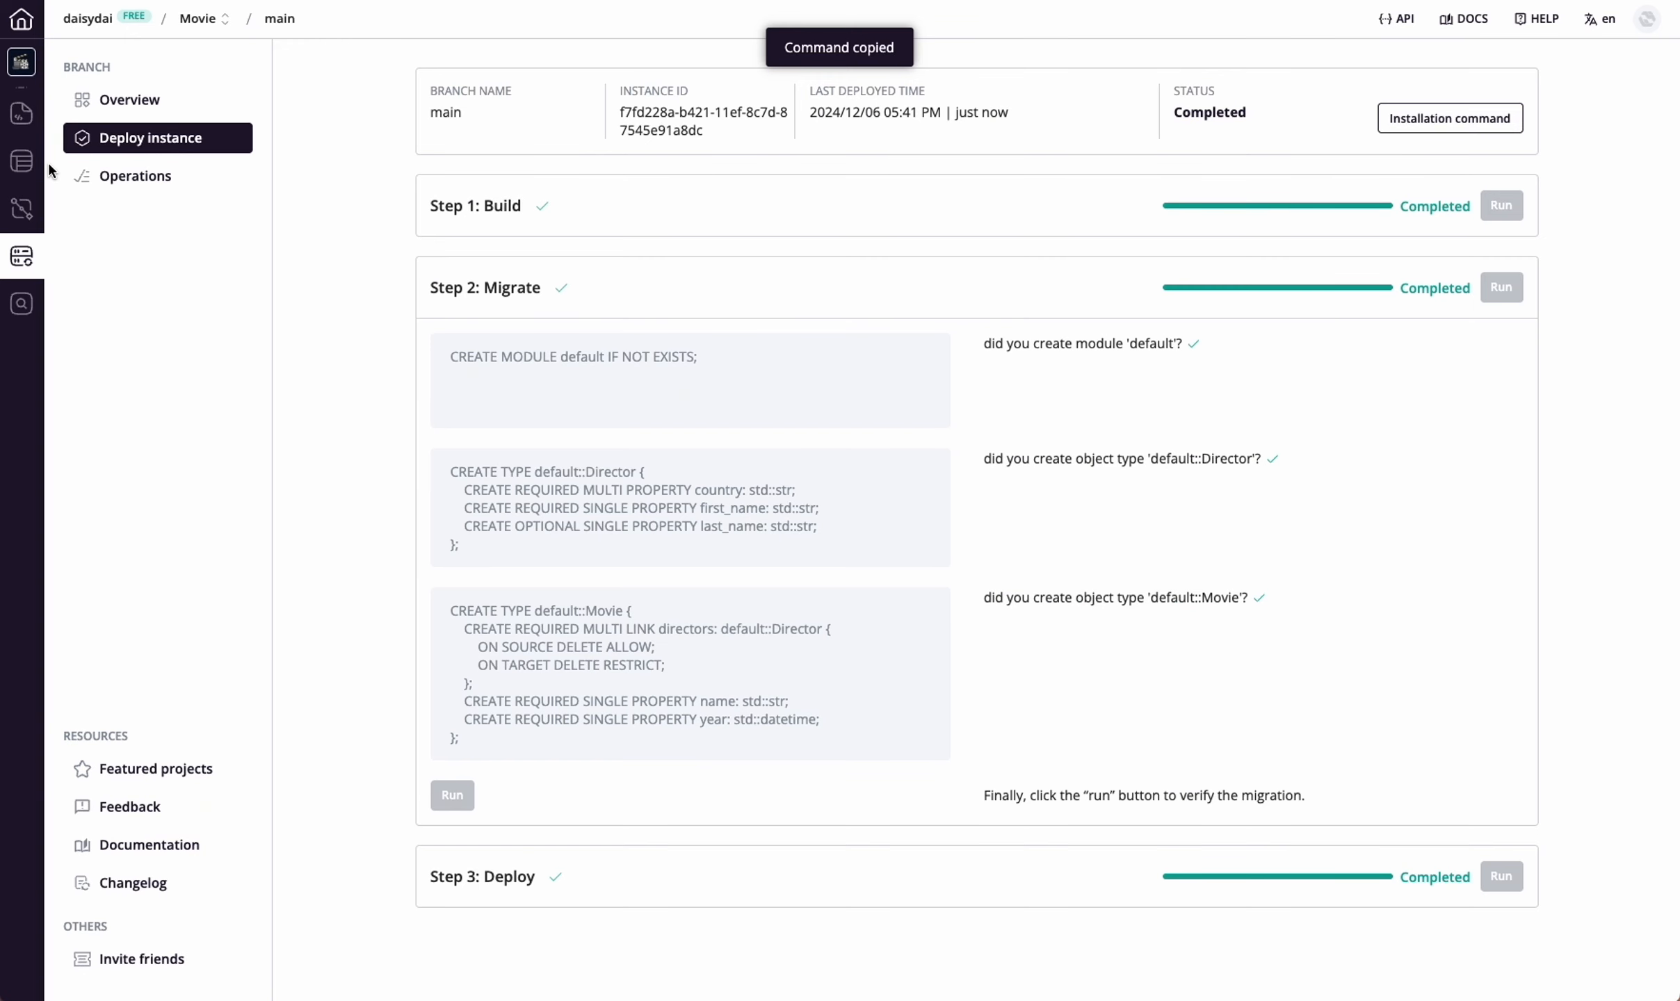
Examine the GET /movie endpoint's parameters and example response in the REST API documentation, and return to the project files
left_click(21, 208)
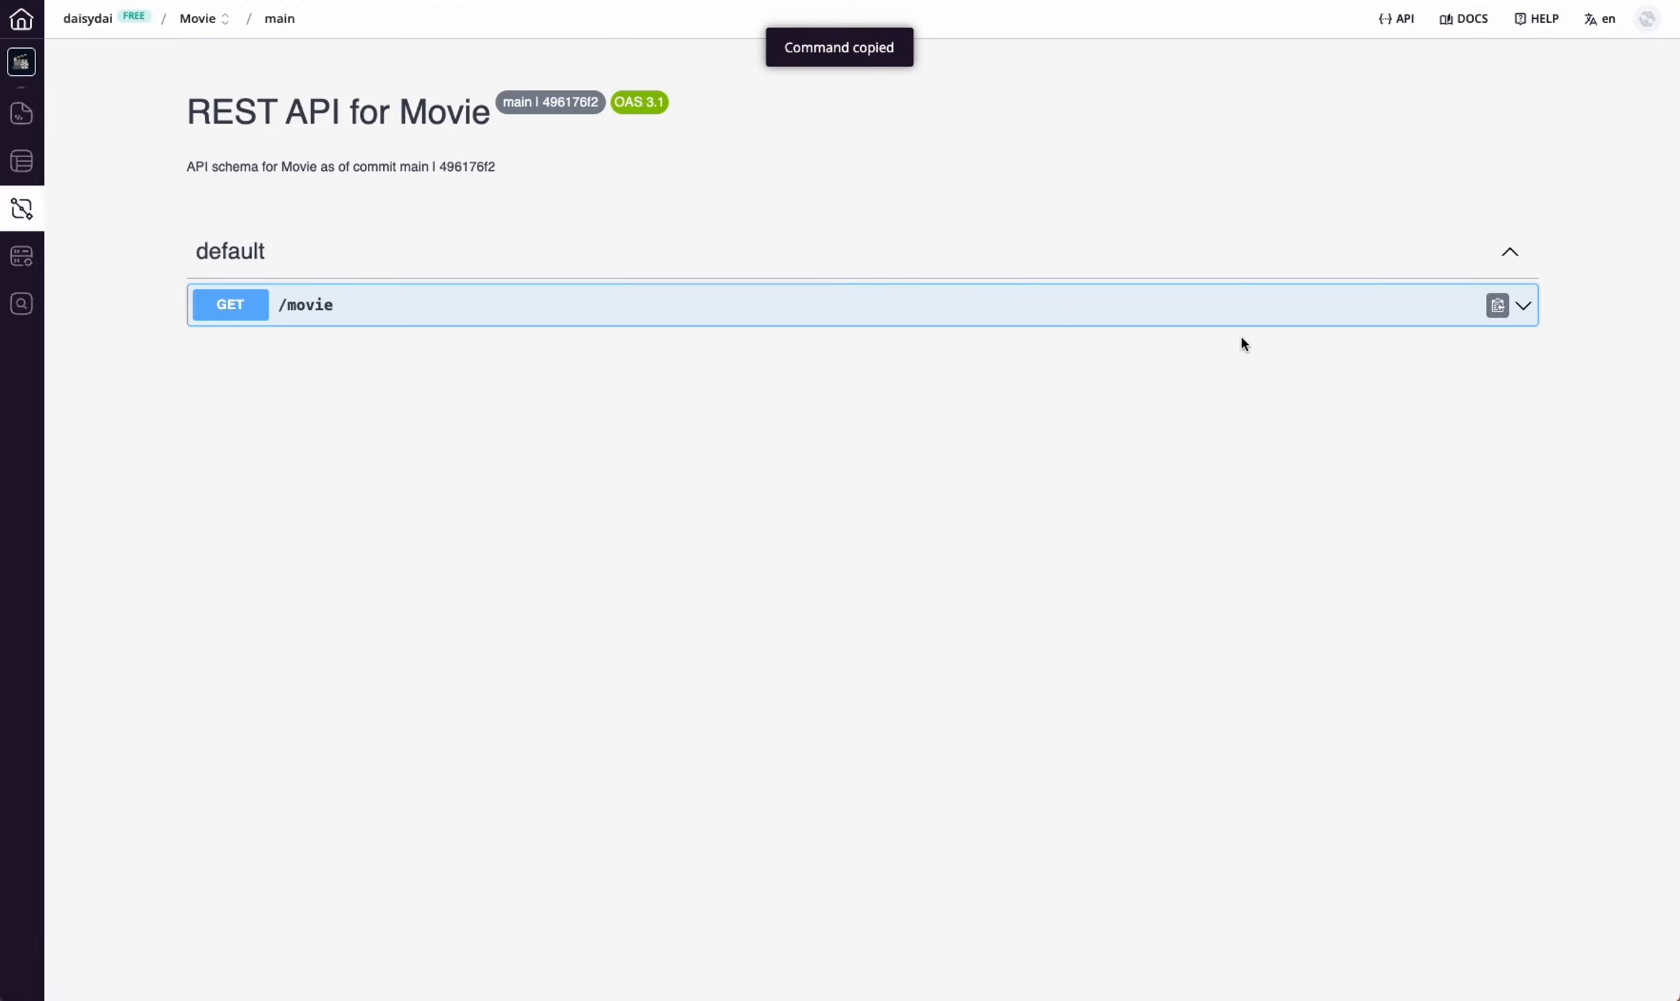
left_click(1522, 306)
scroll(1350, 551, "down", 1)
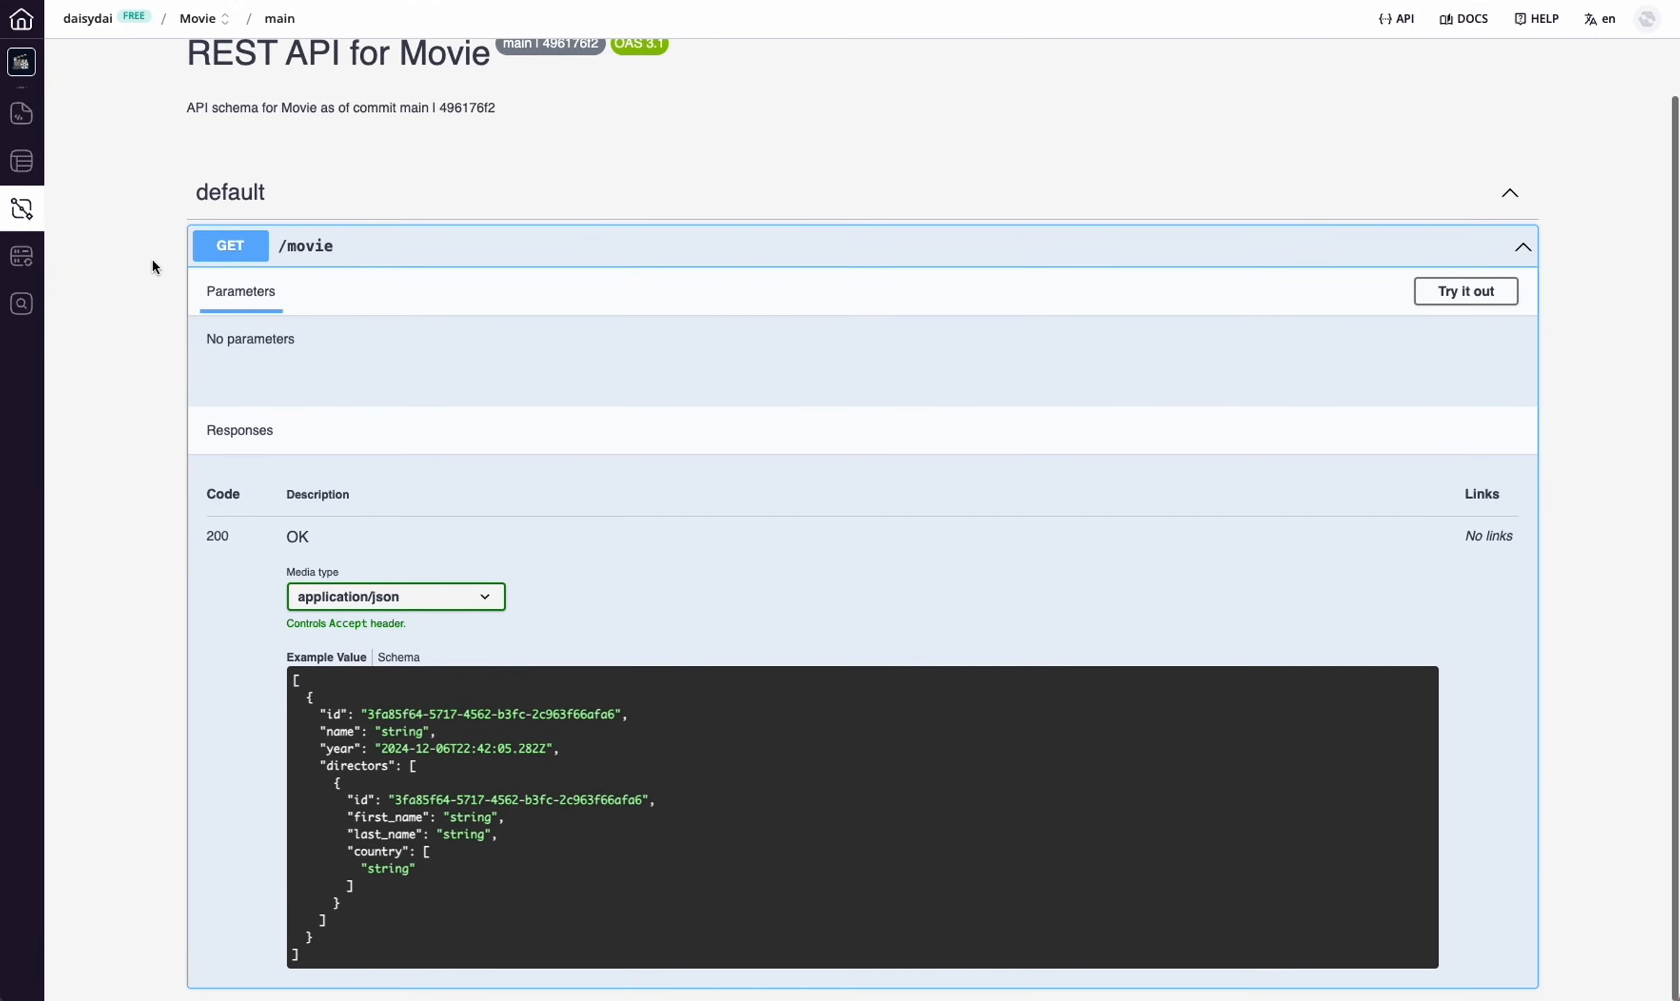
scroll(139, 215, "up", 1)
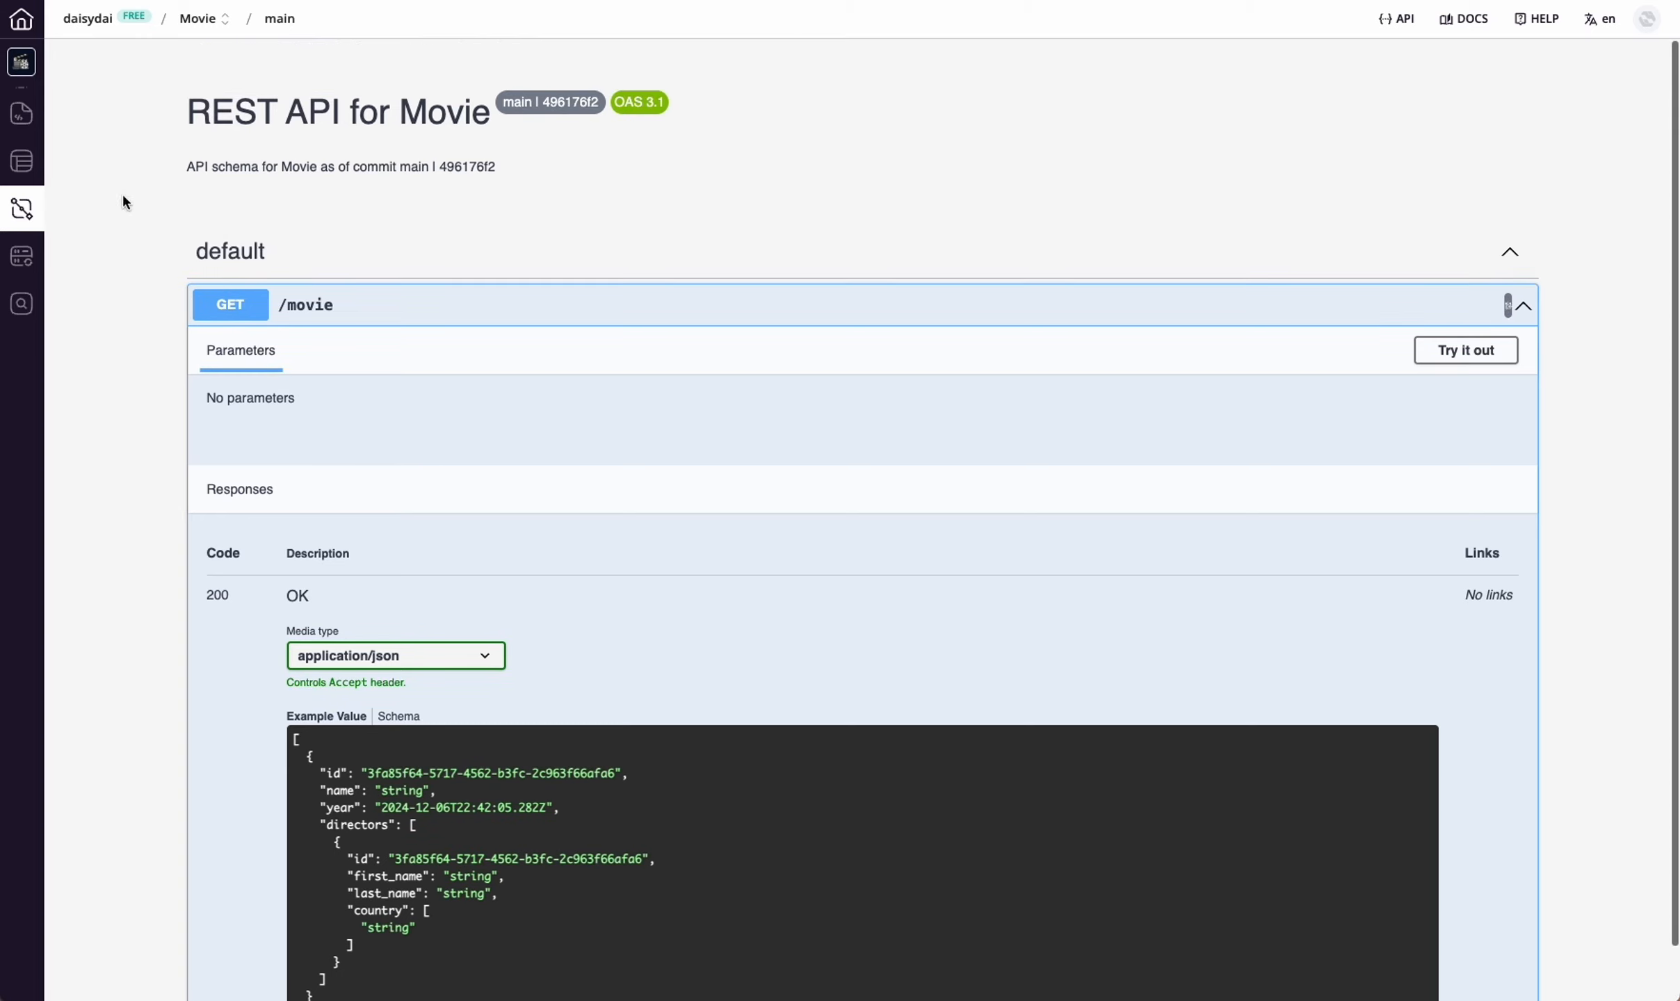
left_click(34, 172)
left_click(32, 126)
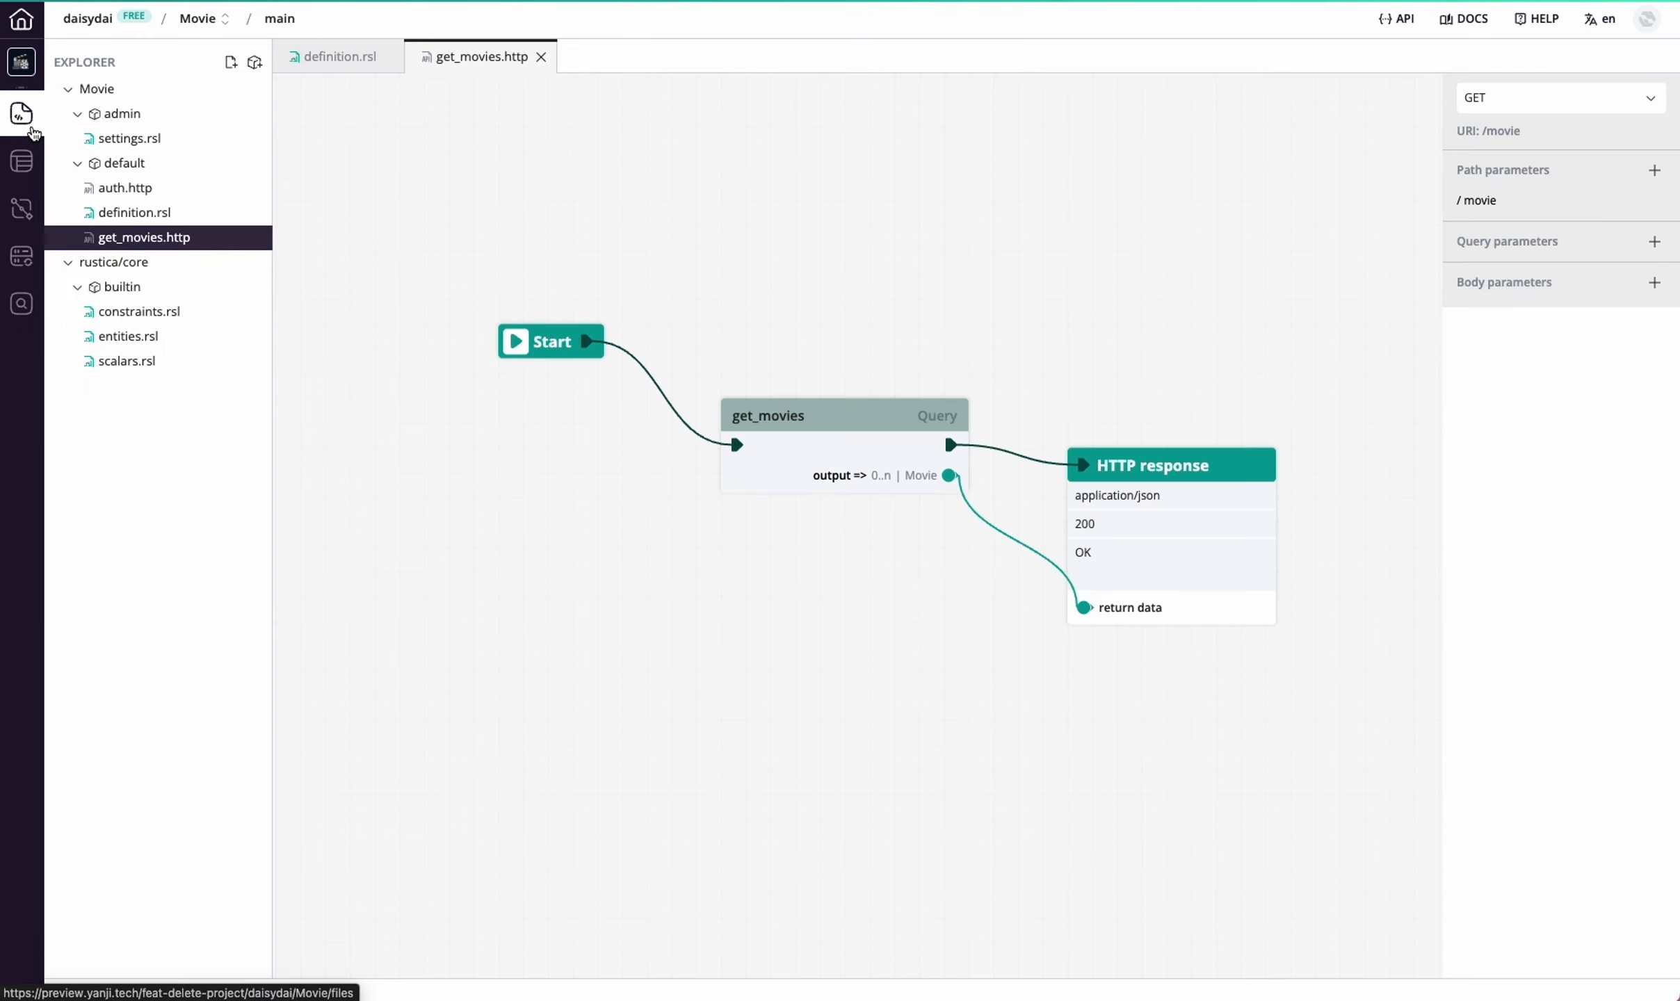